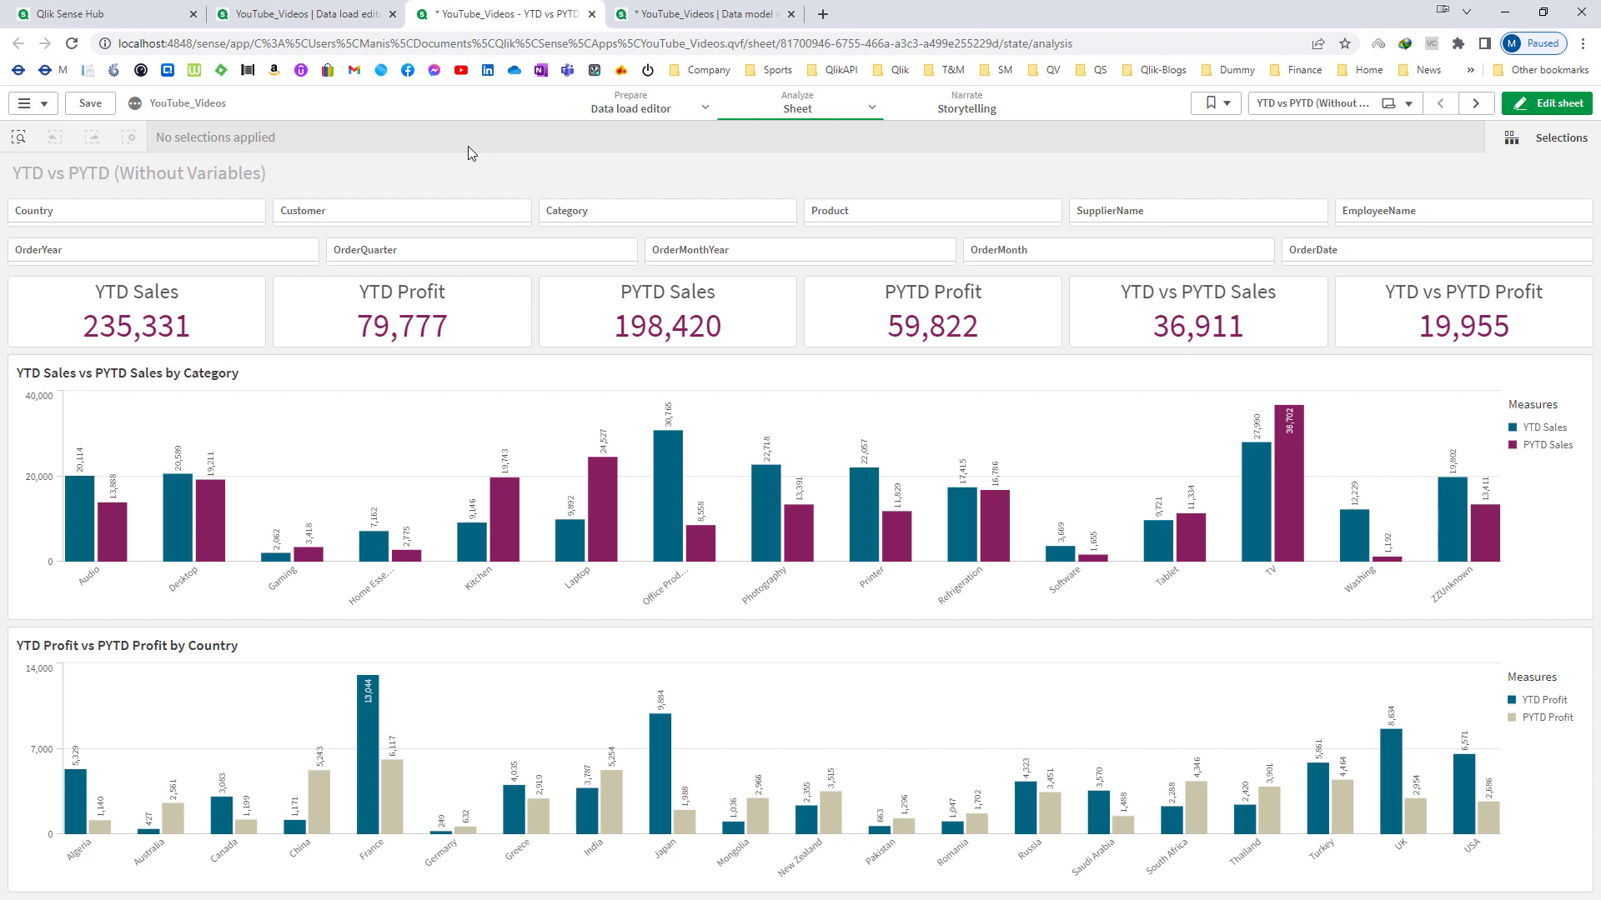
Review the app's data load script down to the Master_Calendar section and its table associations in the data model.
key(ctrl+Page_Up)
scroll(791, 495, up, 6)
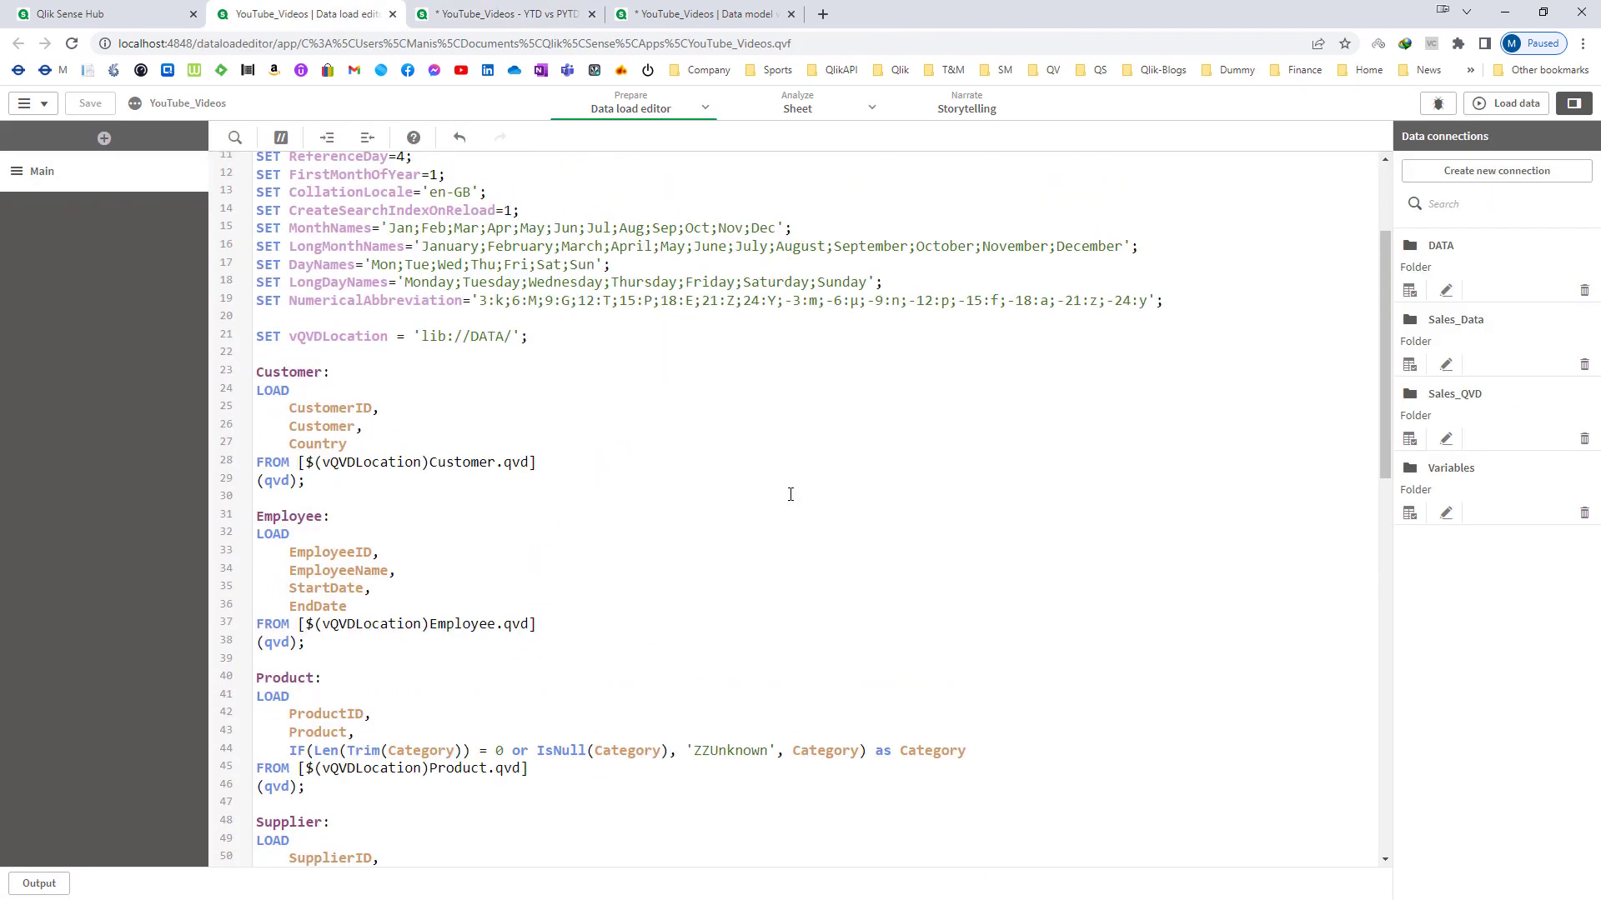
scroll(790, 494, down, 10)
scroll(790, 495, down, 6)
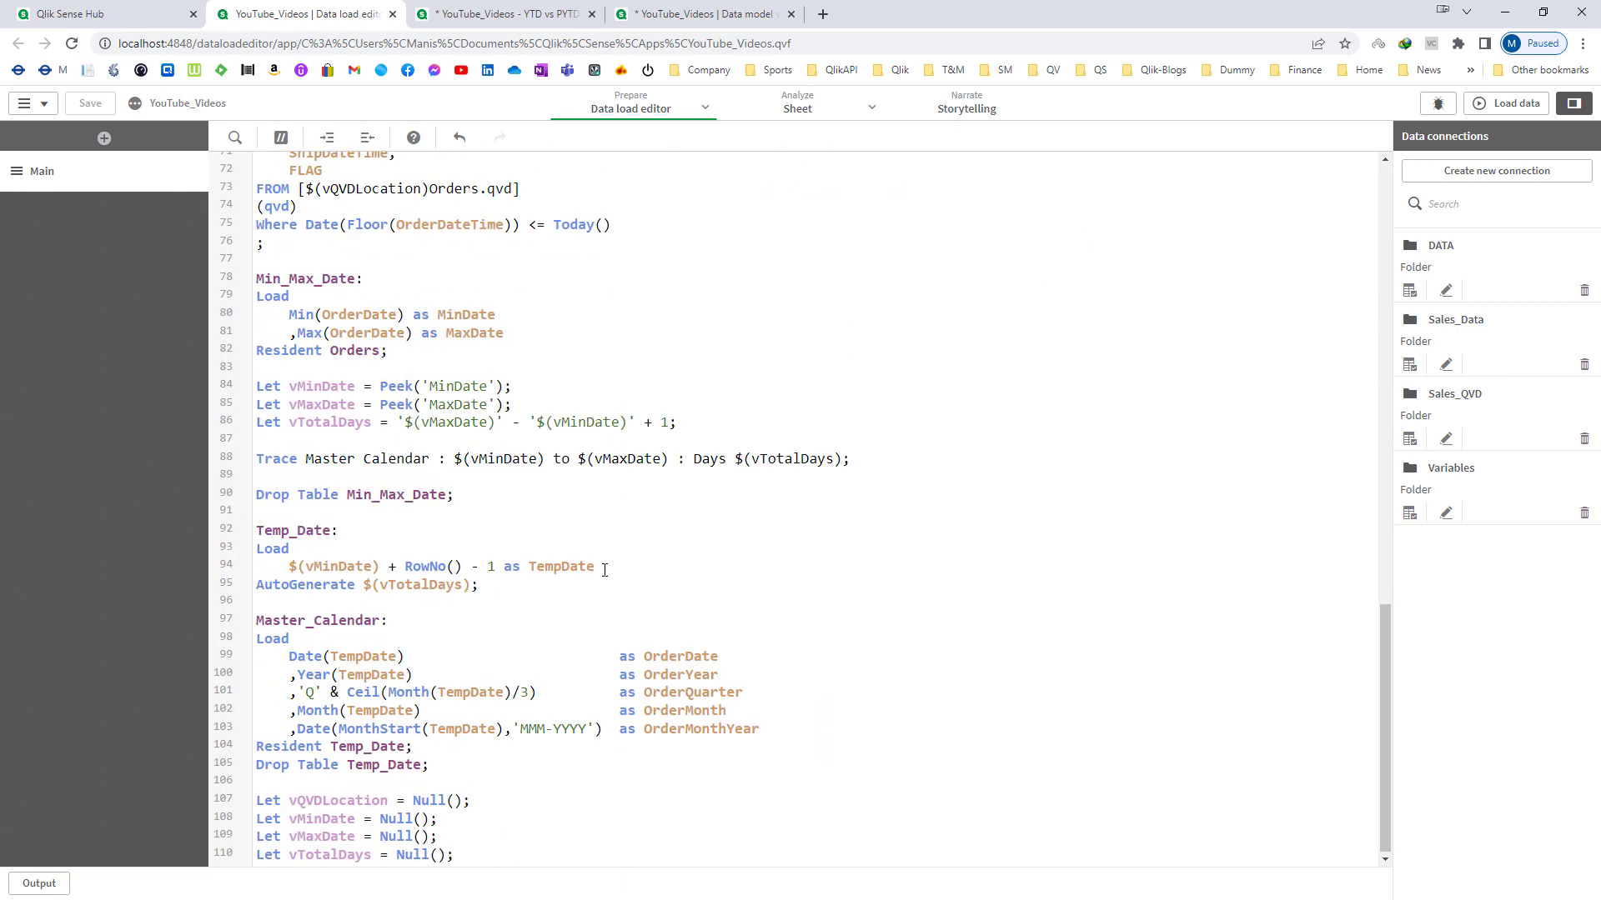
click(667, 17)
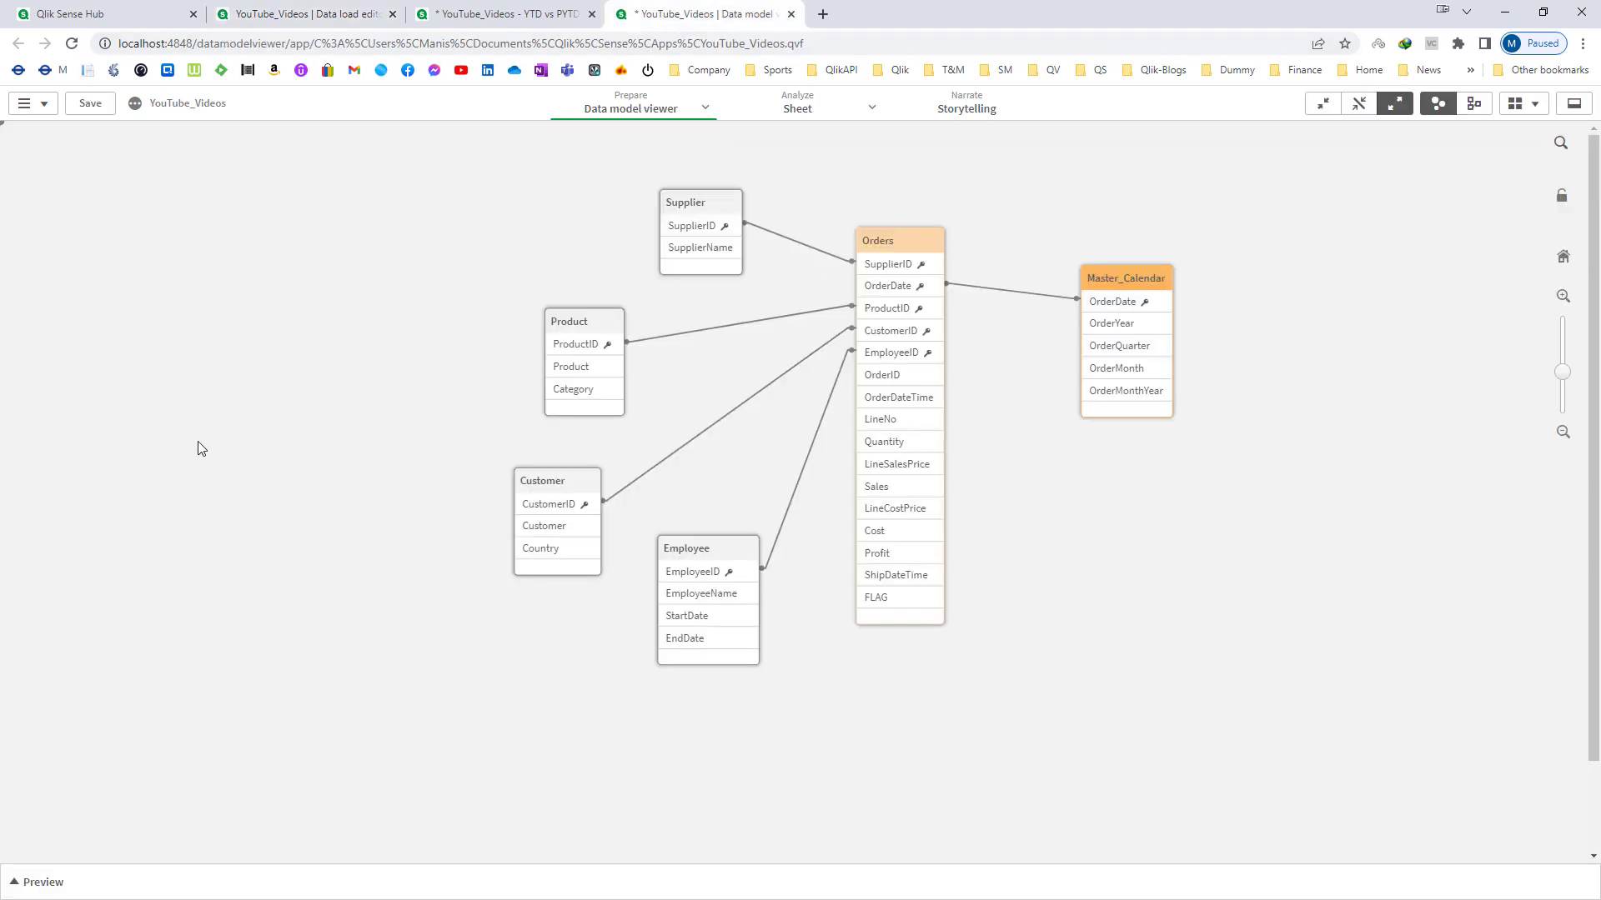
Put the YTD vs PYTD (Without Variables) sheet into edit mode and examine the YTD Sales KPI's expression.
key(ctrl+shift+Tab)
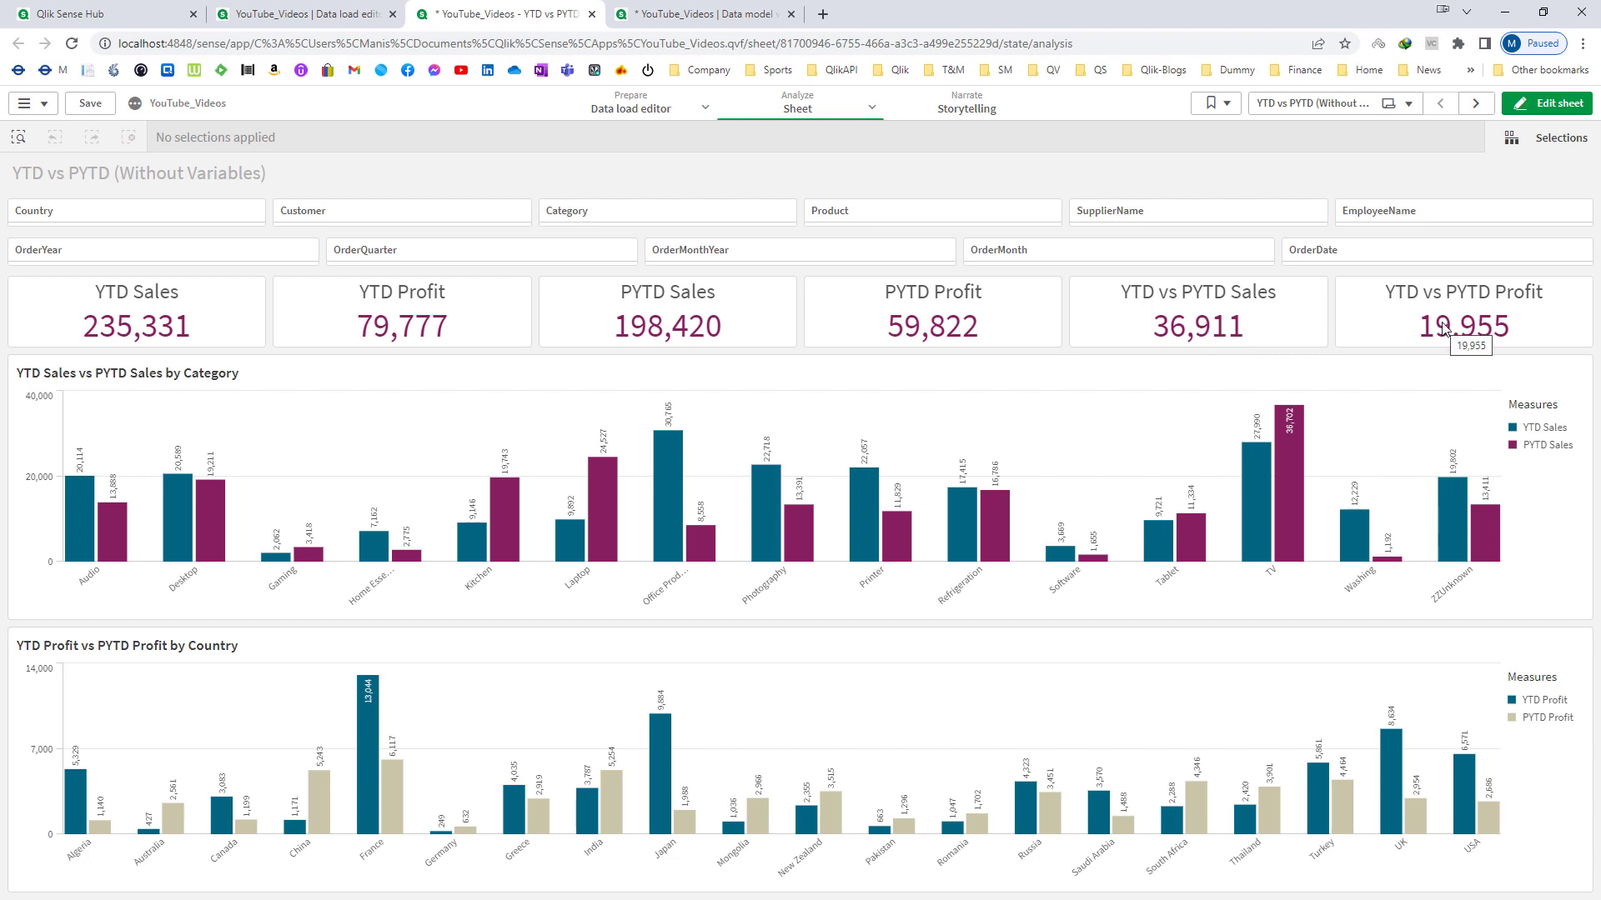
click(1547, 103)
click(137, 317)
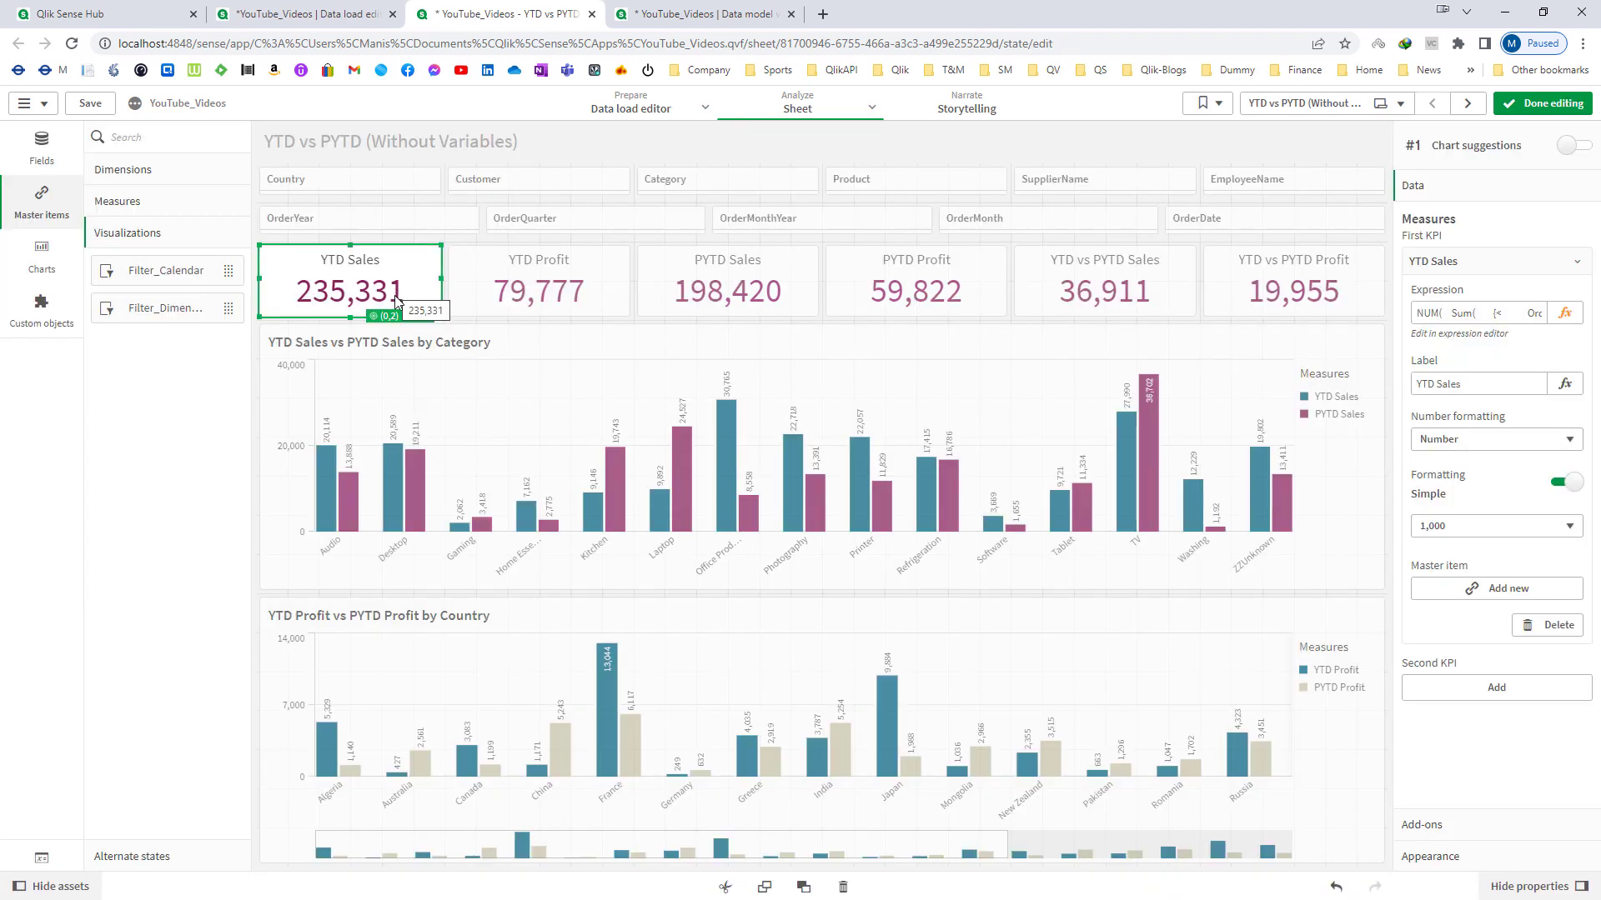
double_click(397, 303)
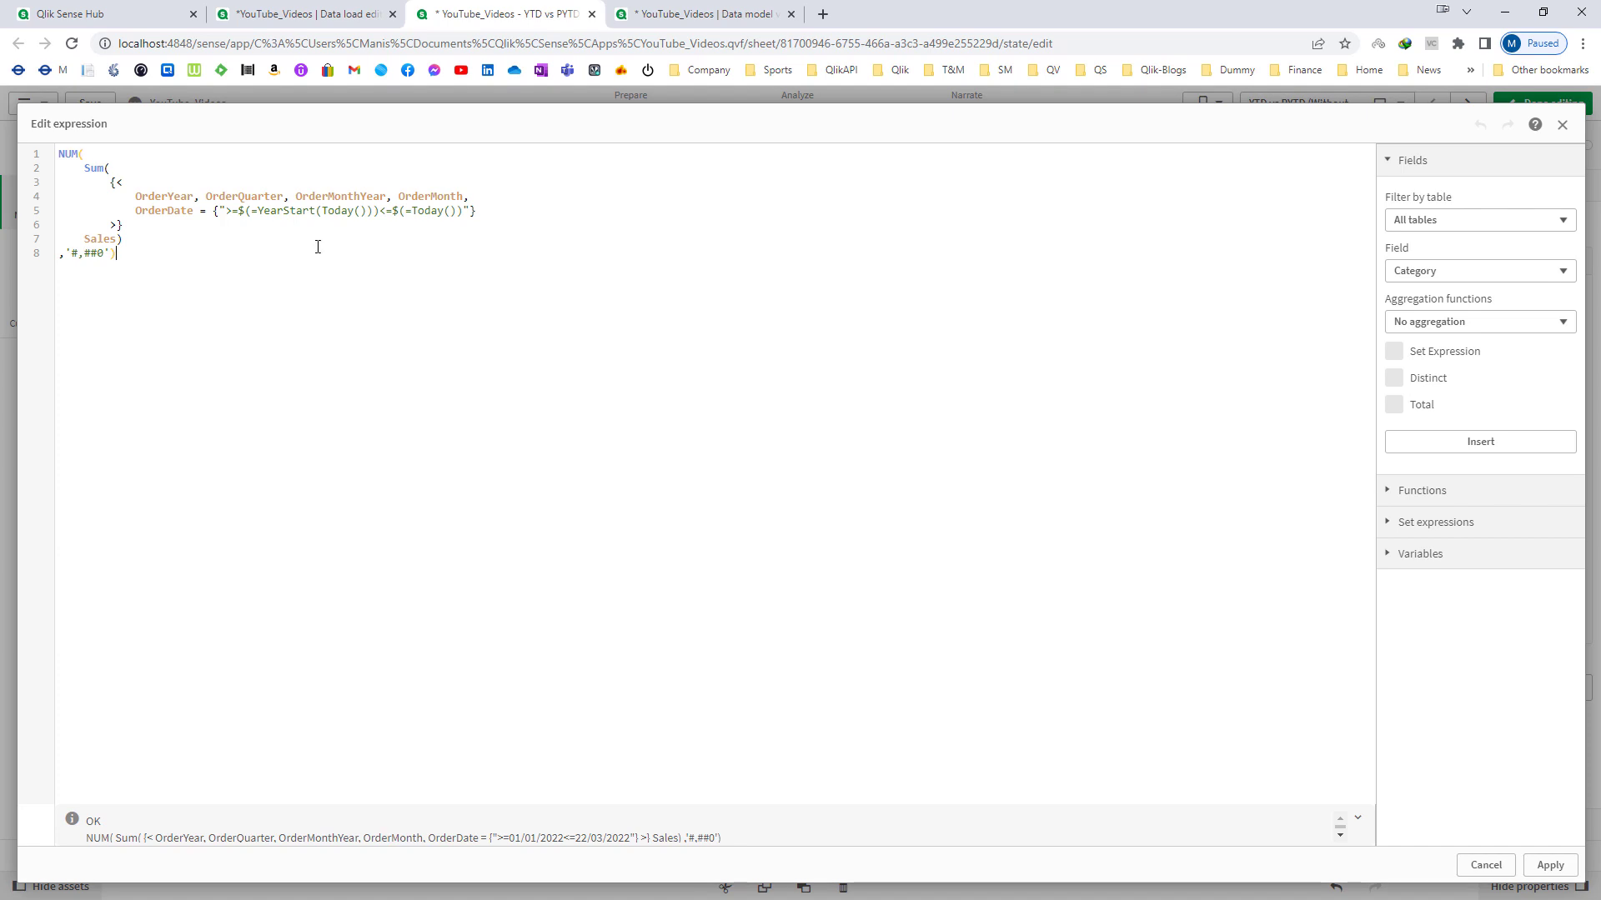
drag(135, 196, 477, 194)
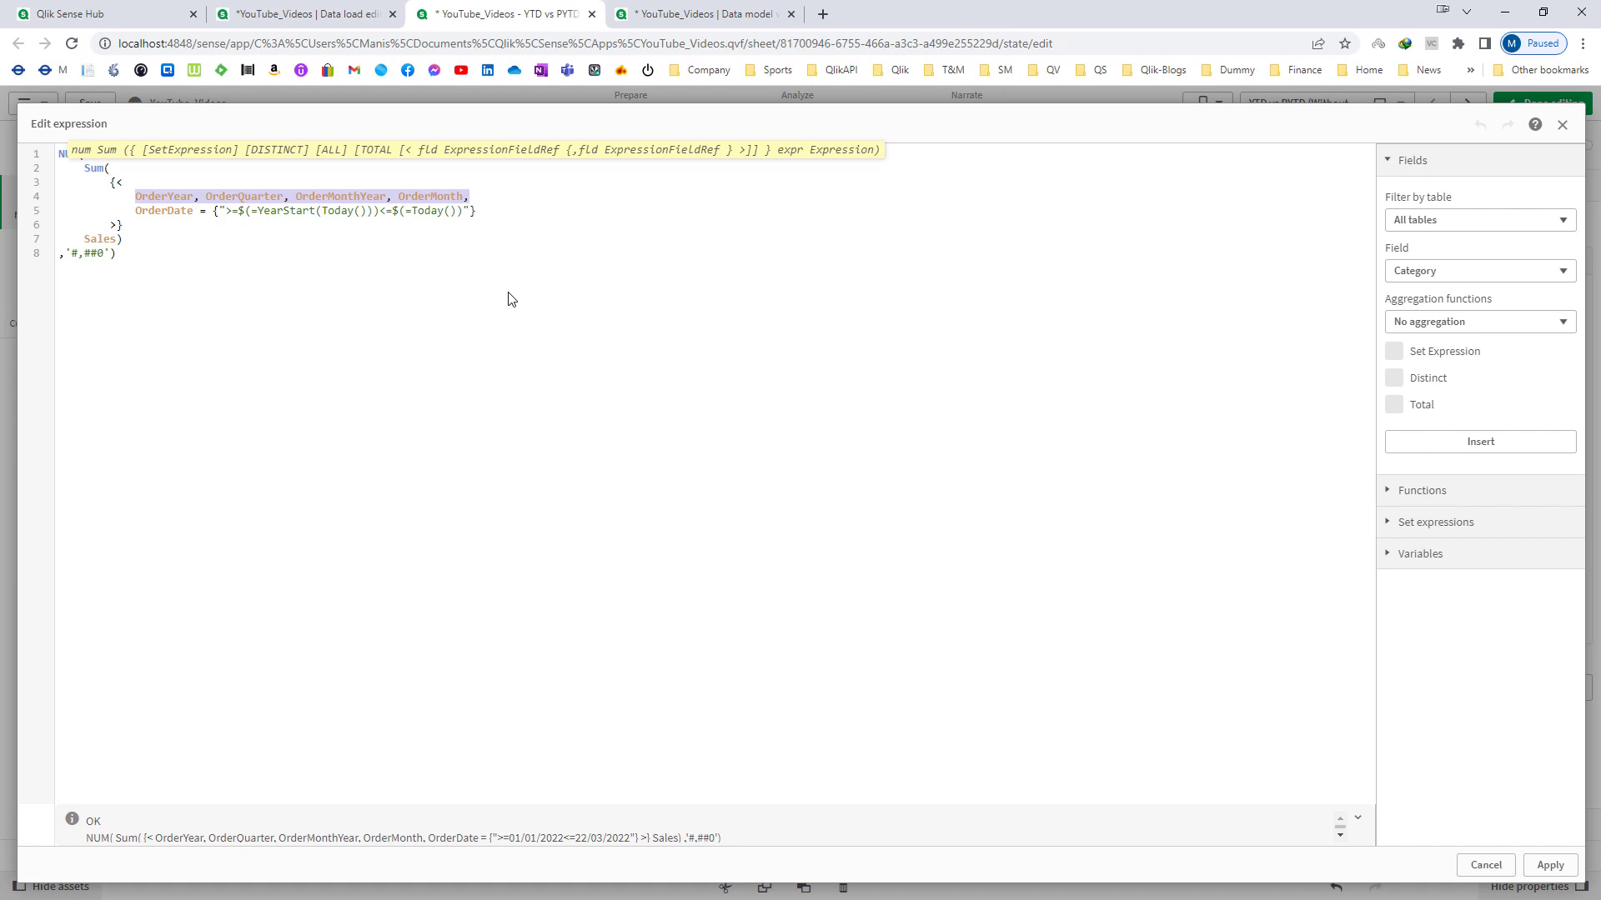
key(ctrl+a)
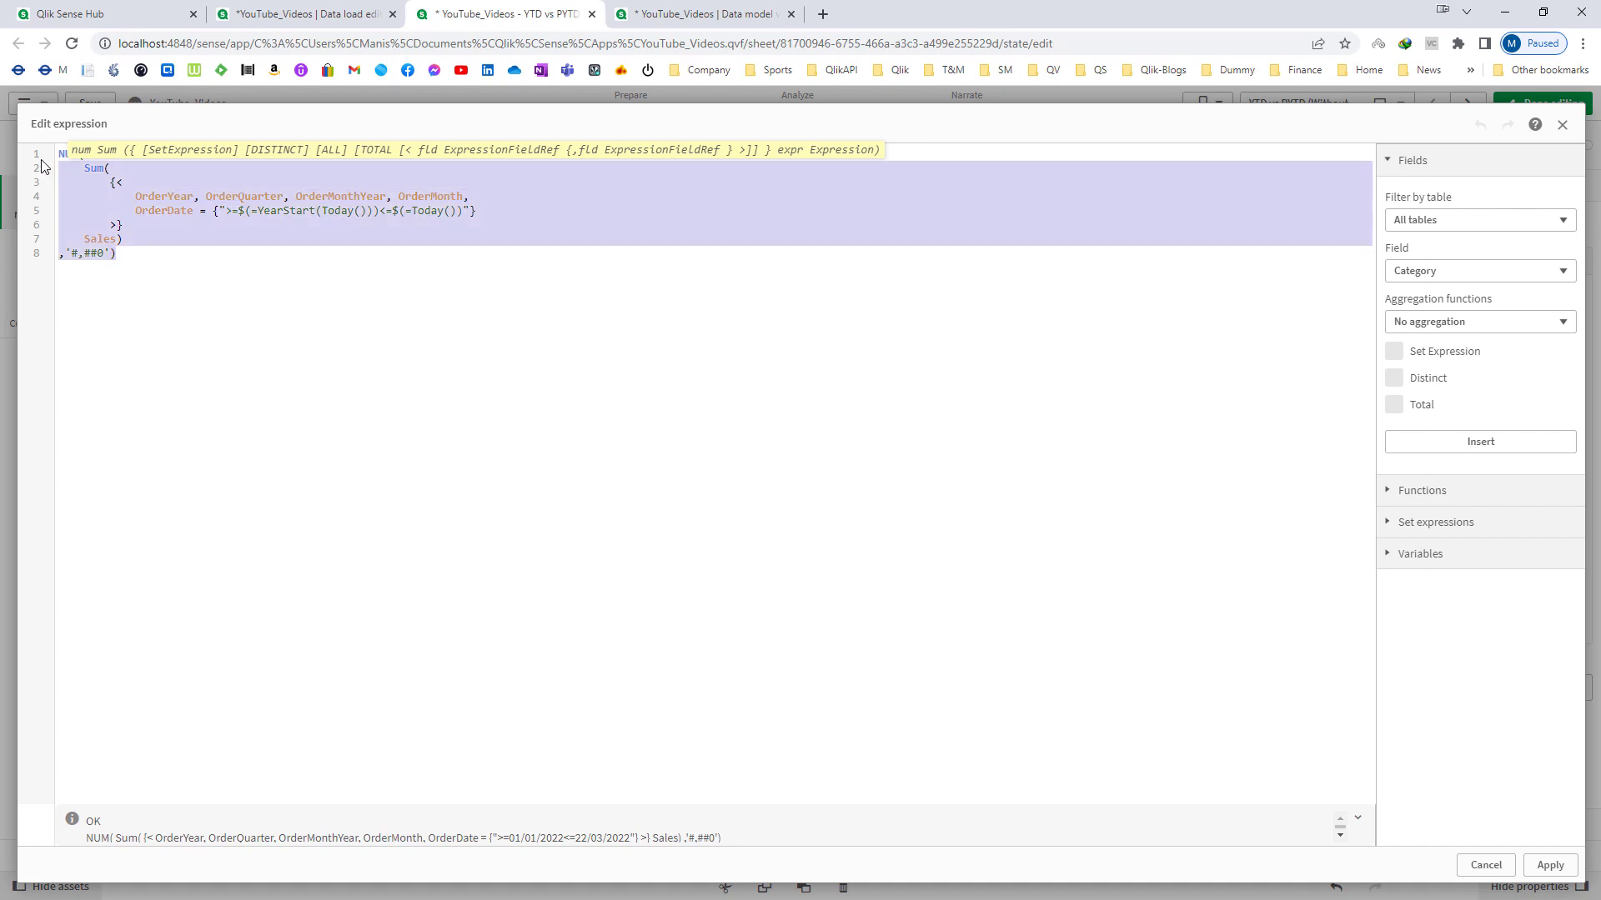
click(1549, 866)
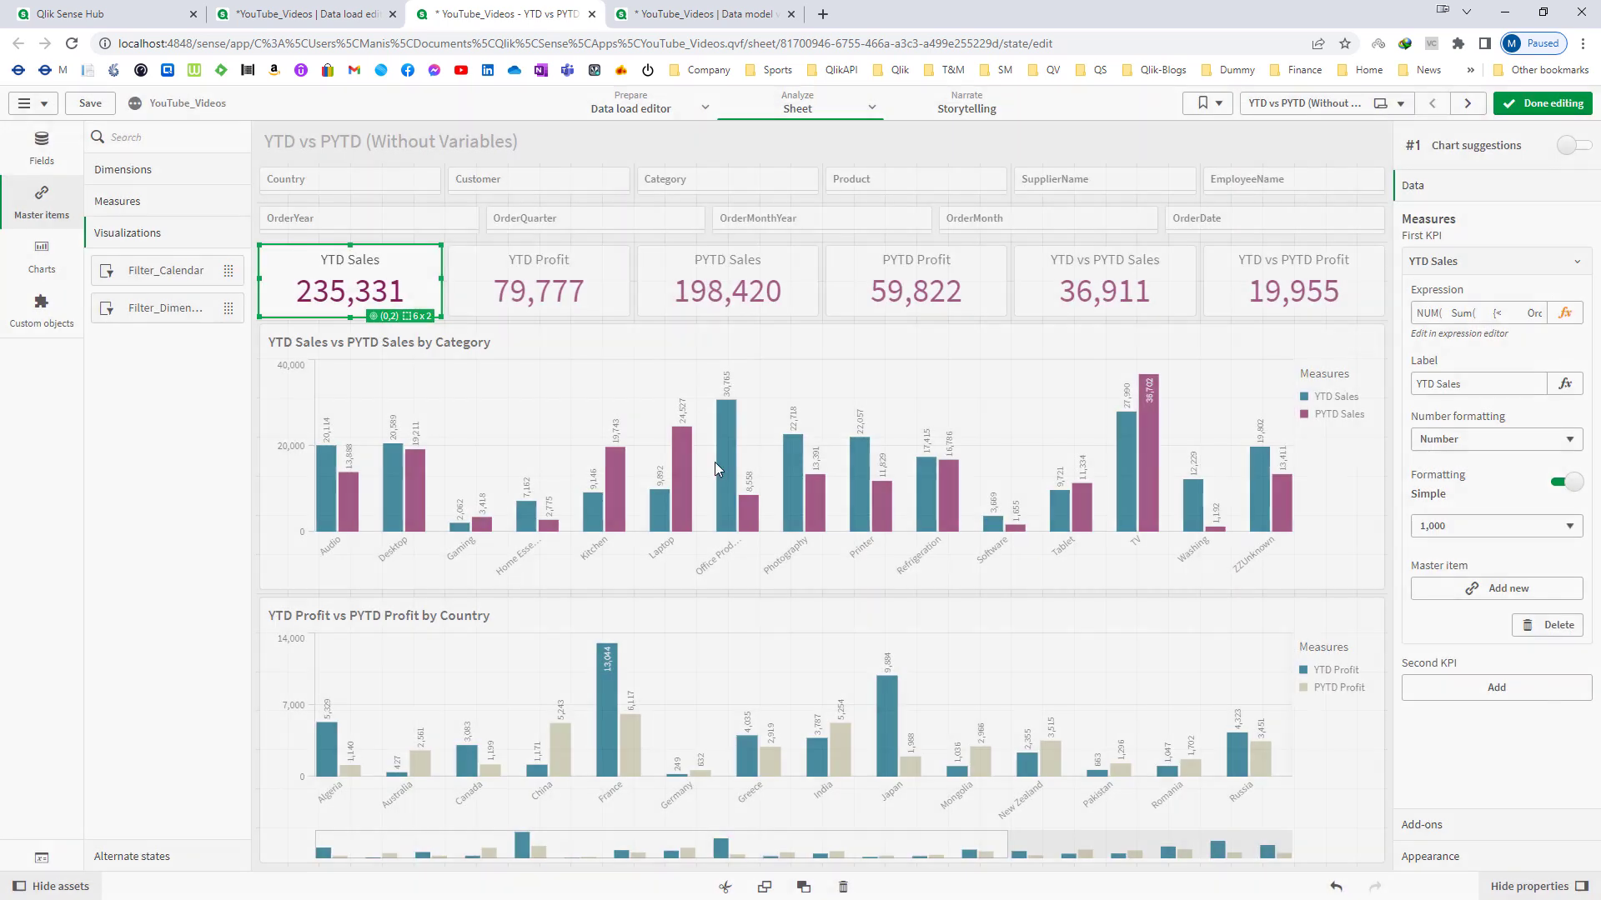
Examine the YTD Profit KPI's expression and the measure properties of the PYTD Sales and PYTD Profit KPIs.
click(547, 276)
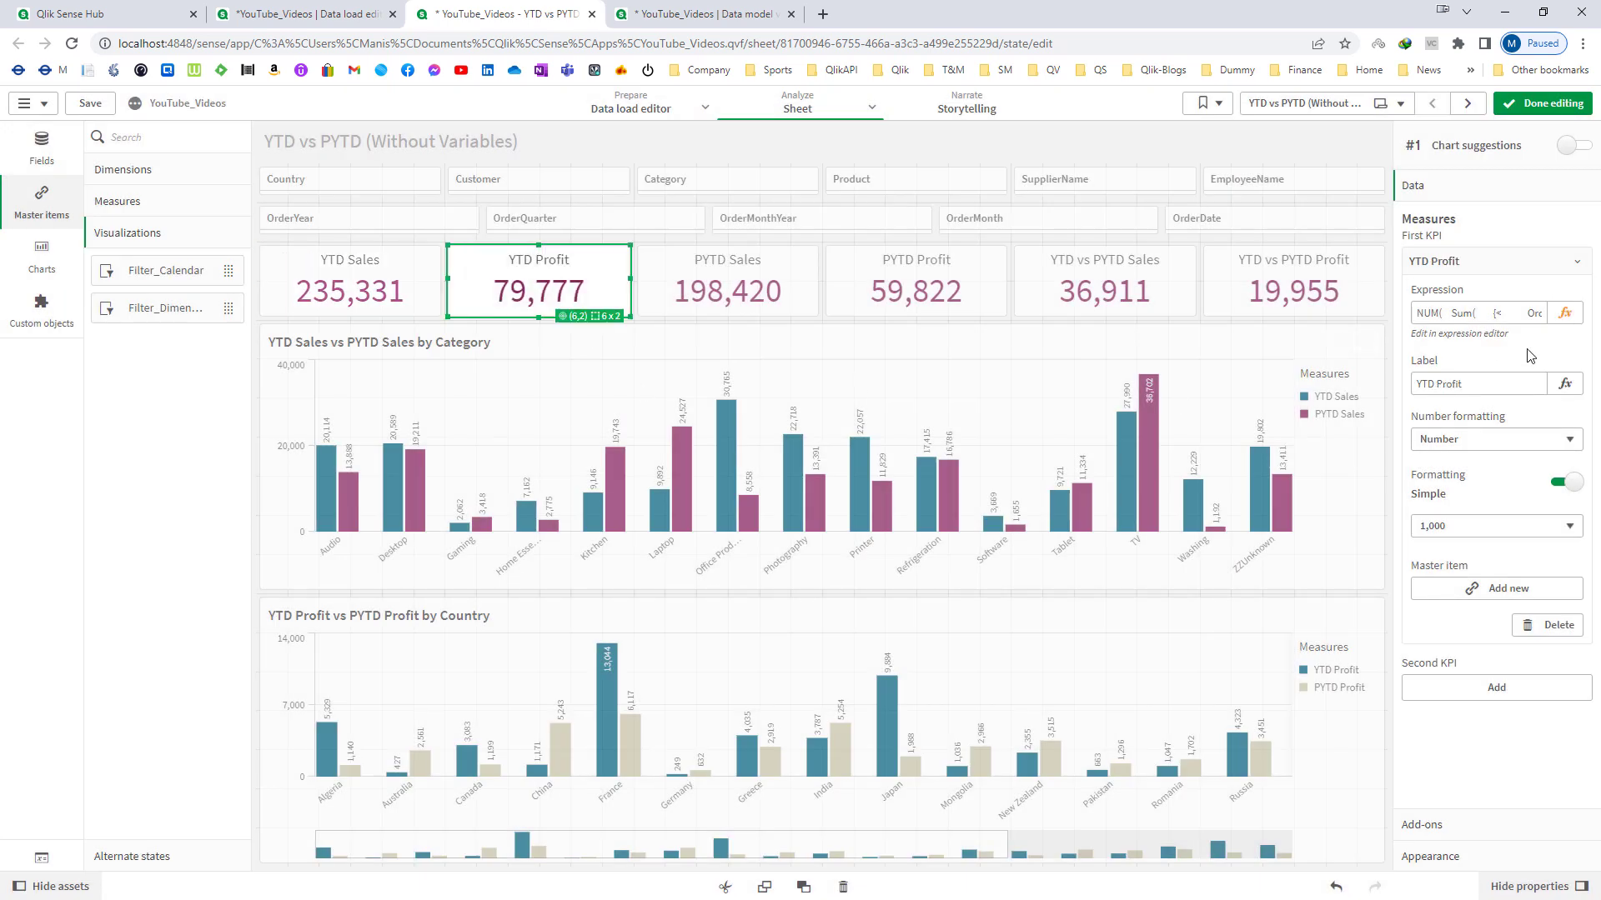
click(1564, 314)
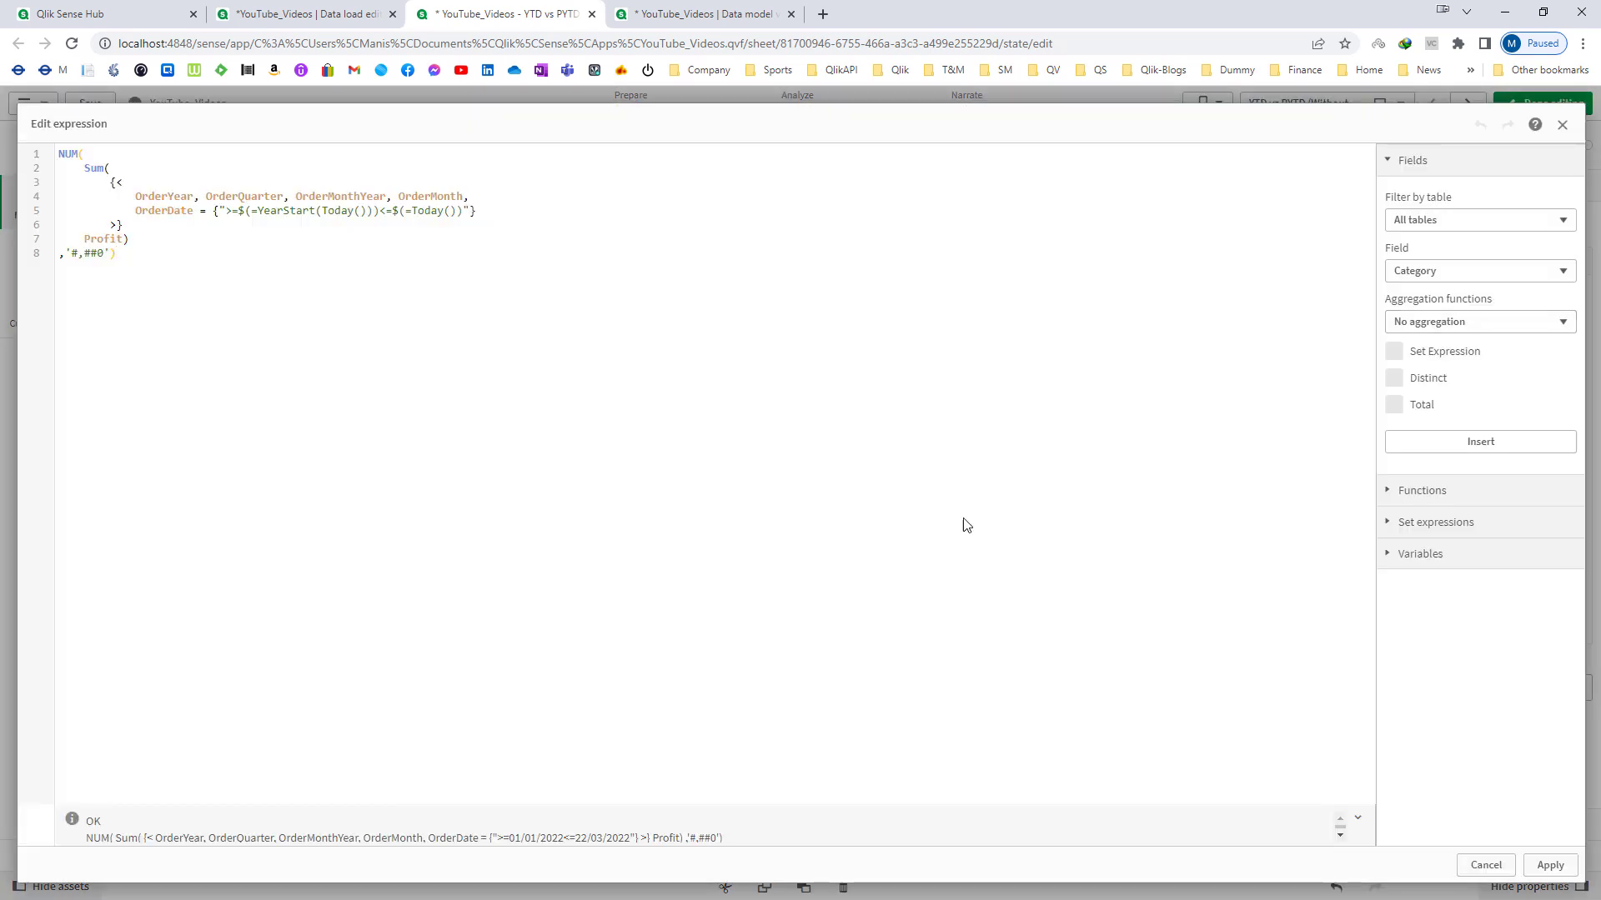
click(1549, 866)
click(721, 294)
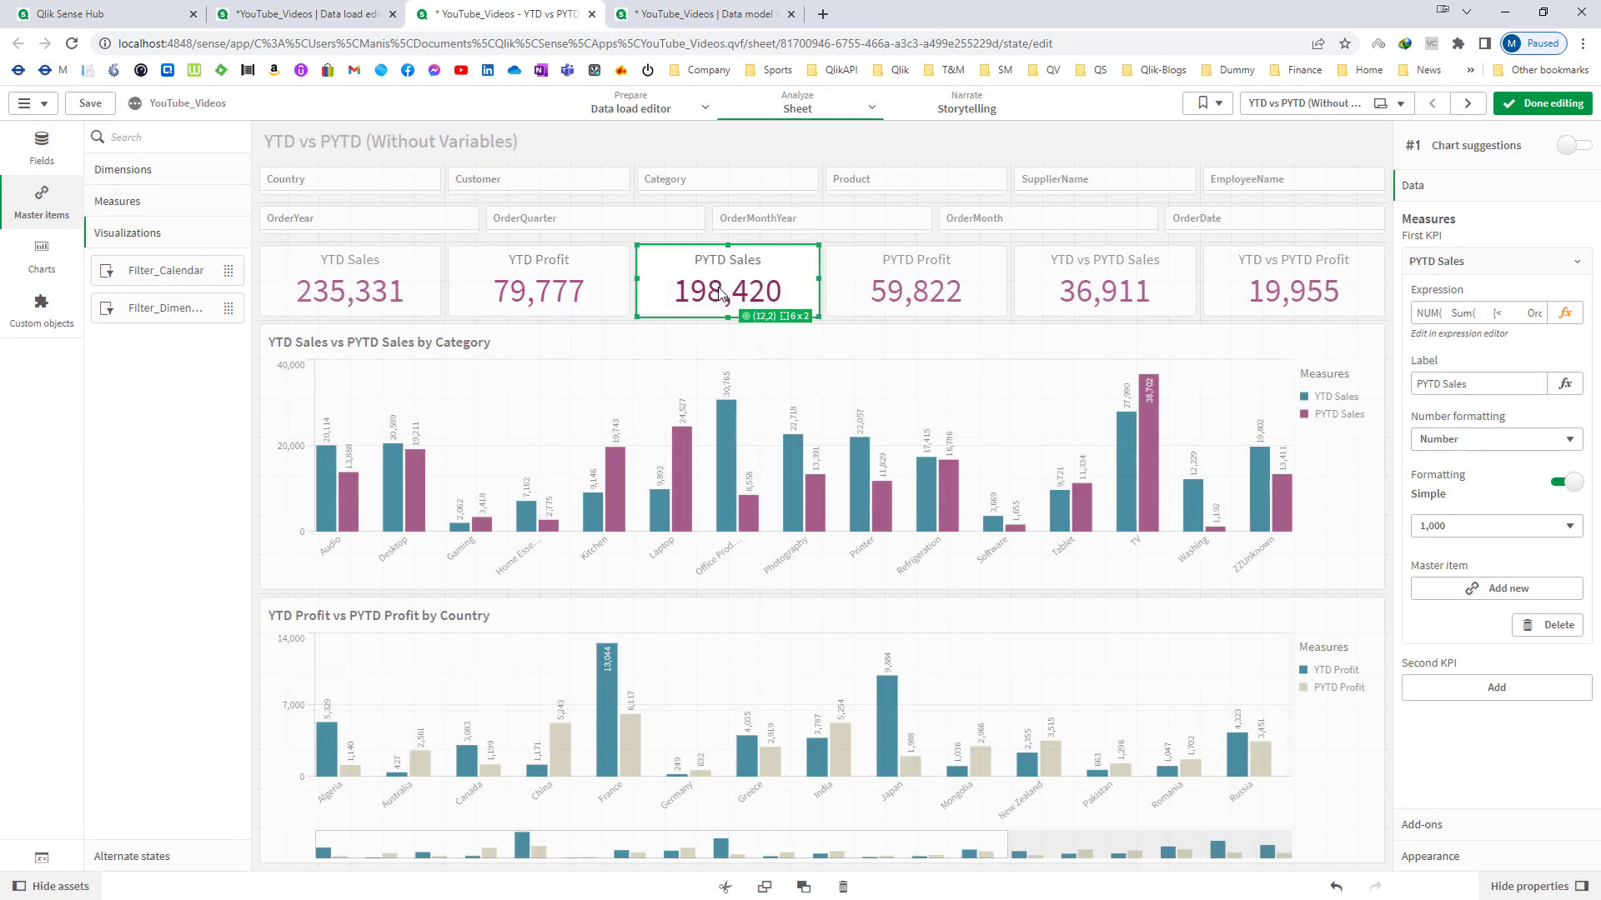
click(921, 298)
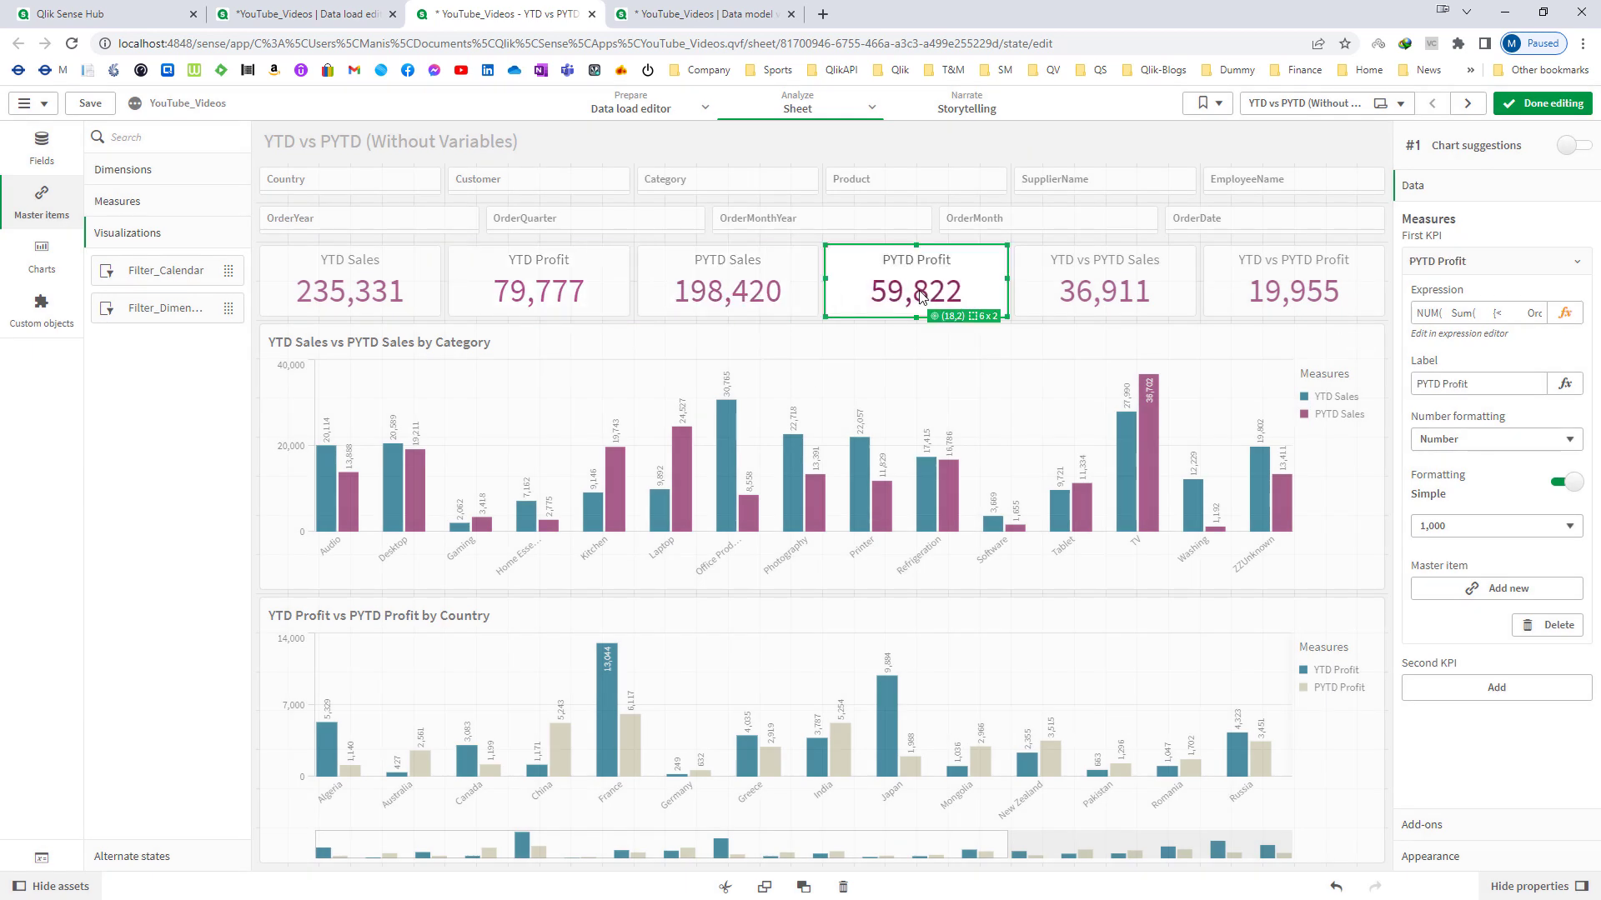
Examine the YTD vs PYTD Sales KPI's expression, including its current-year and previous-year Sum parts.
click(1123, 311)
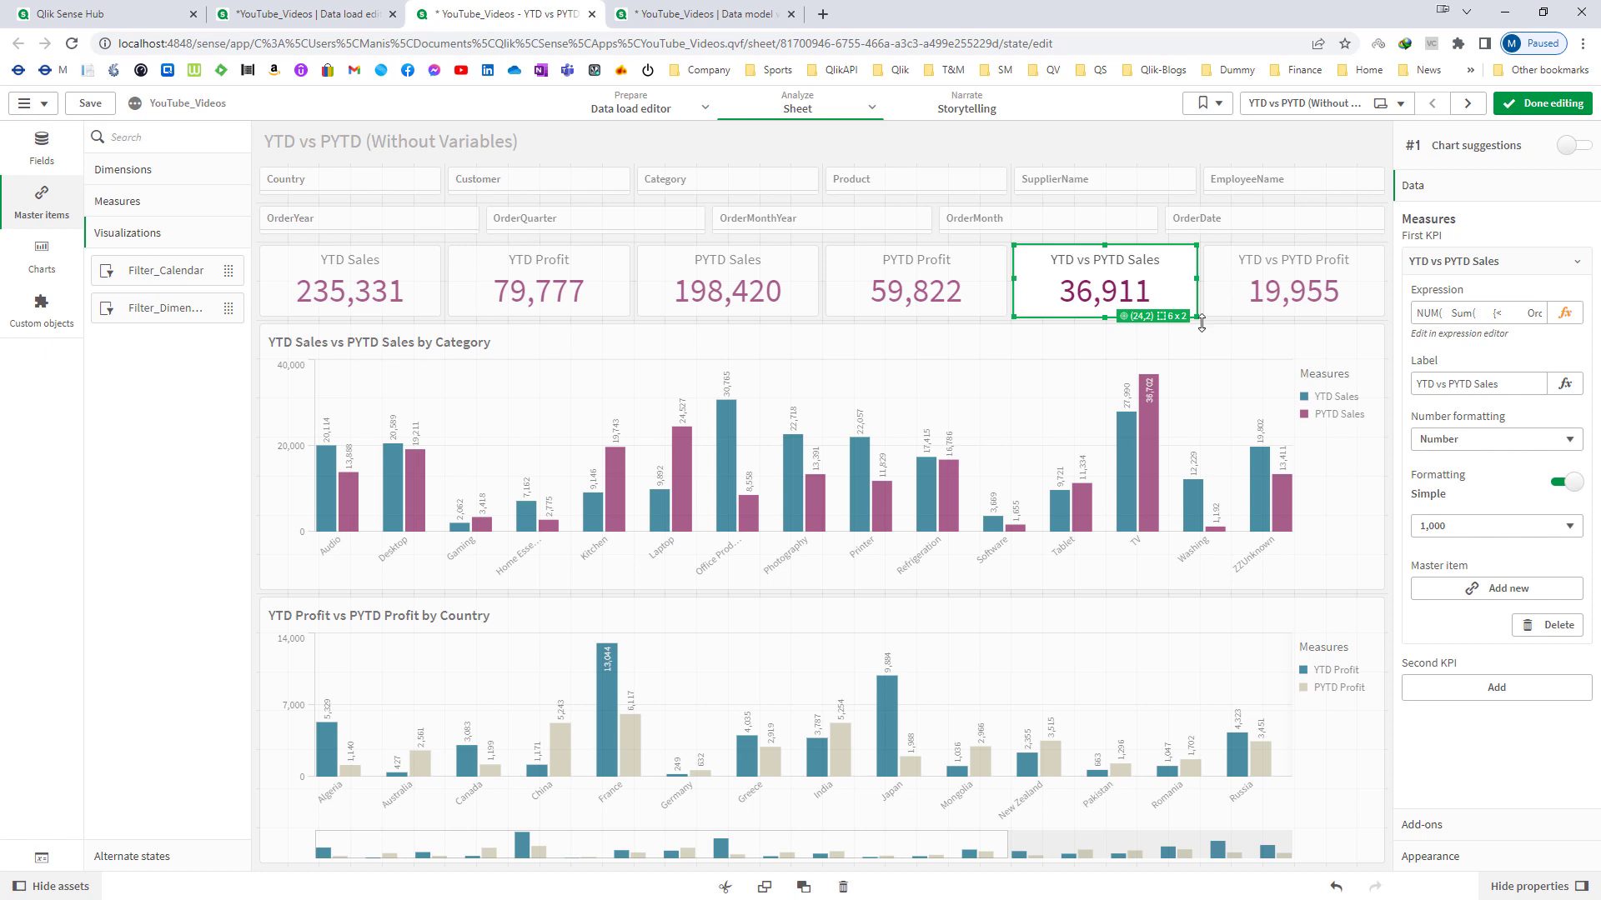
click(1565, 313)
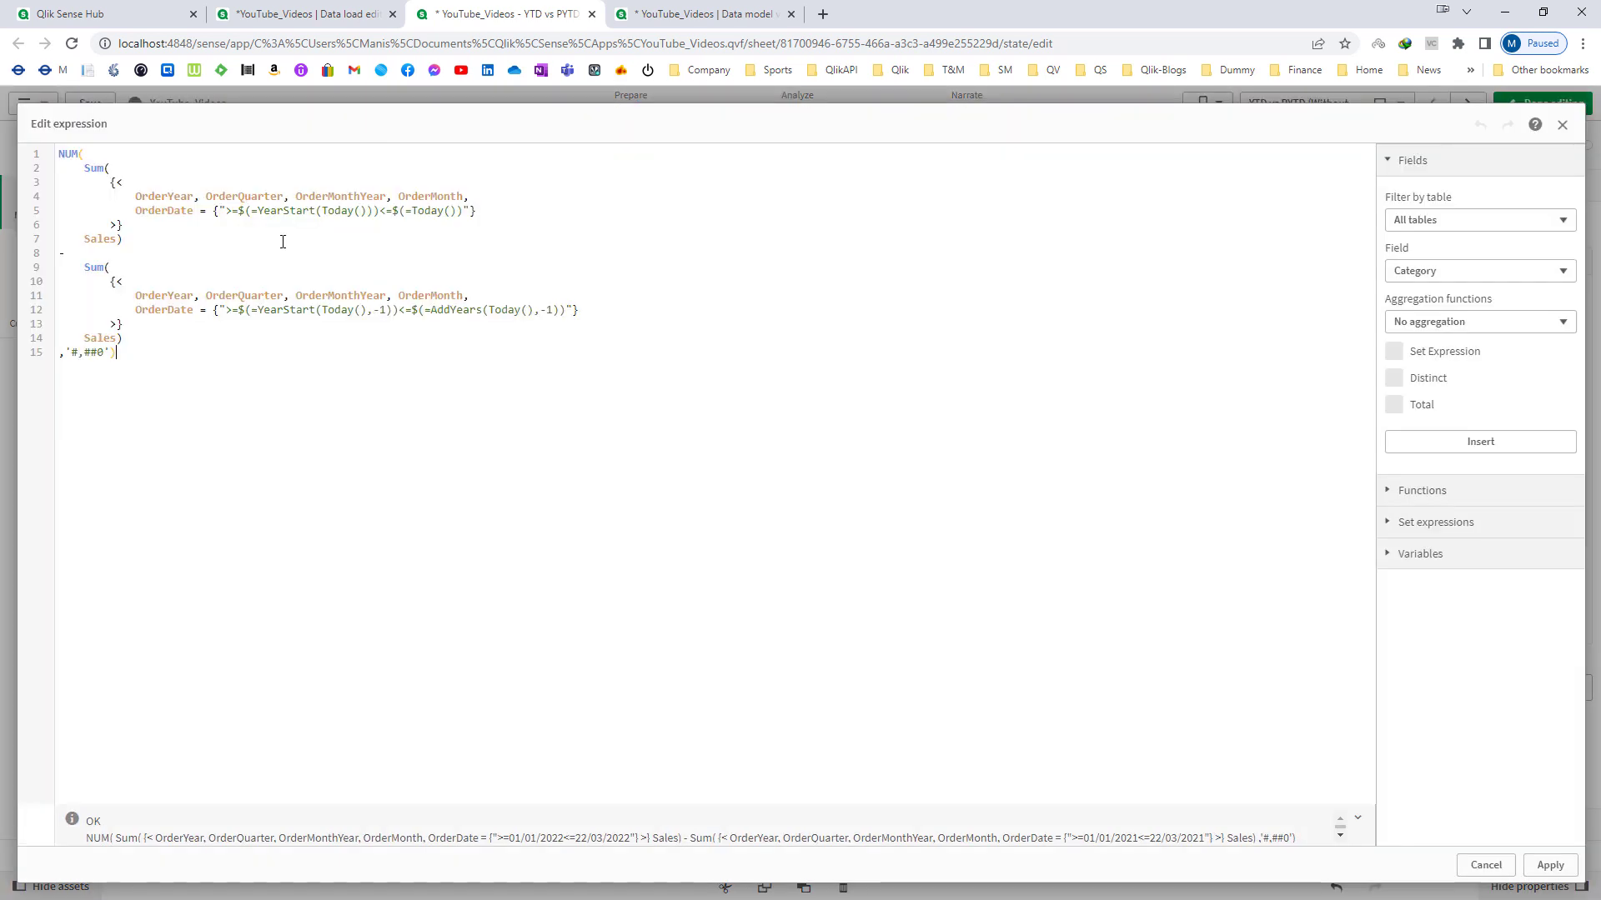
drag(150, 242, 10, 158)
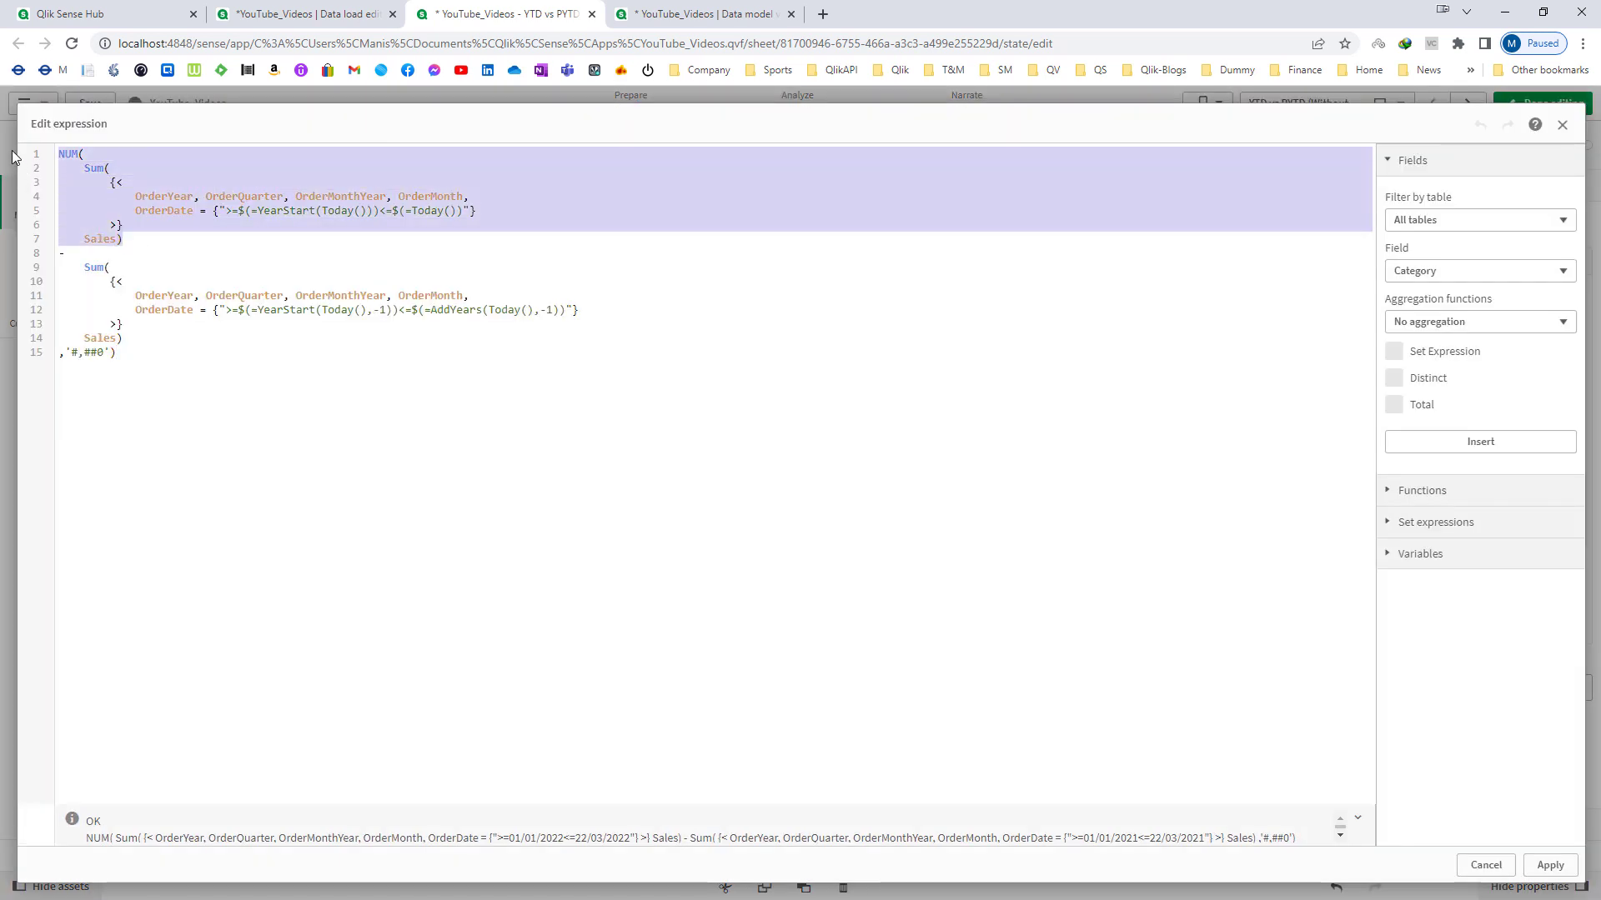
click(123, 338)
drag(106, 328, 60, 267)
click(129, 354)
drag(129, 354, 18, 160)
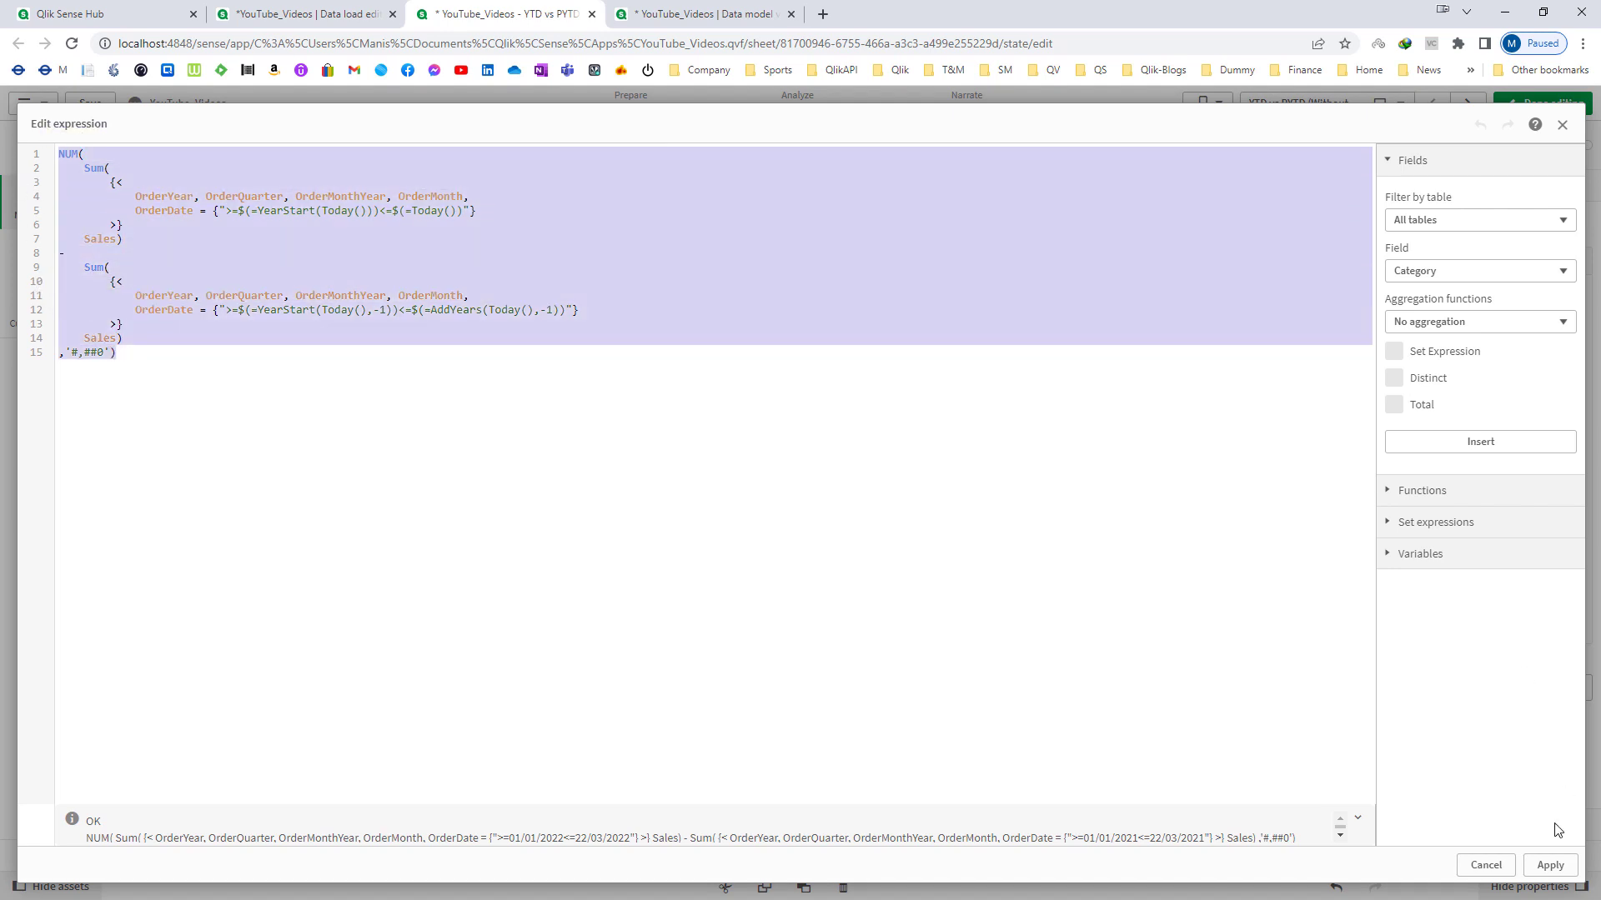
click(1549, 867)
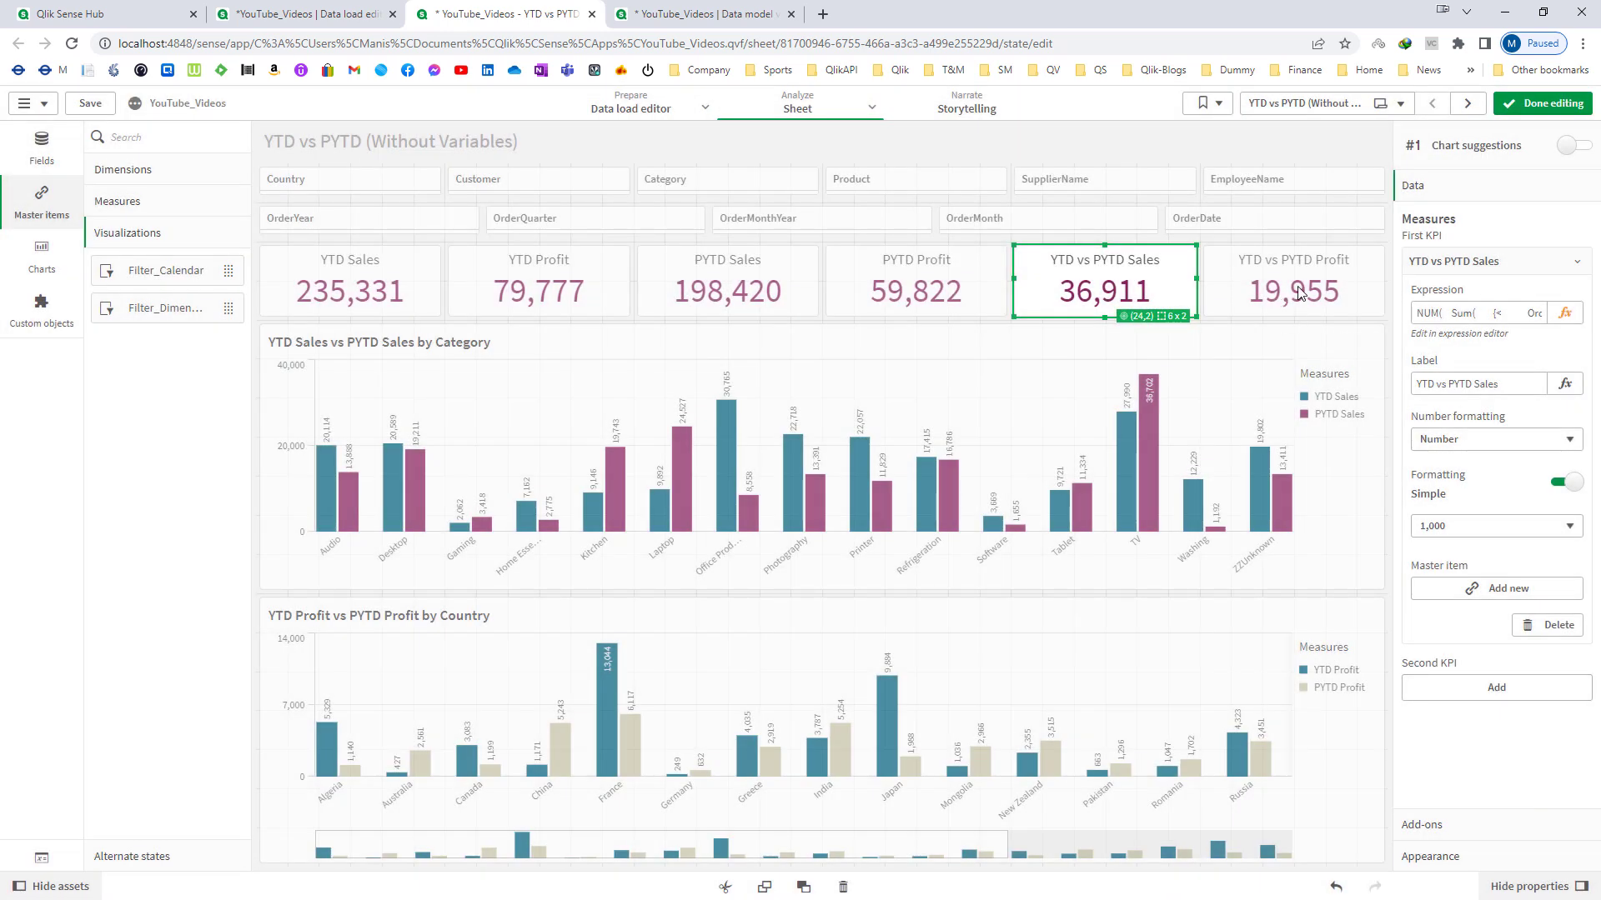
Check the properties of the YTD vs PYTD Profit KPI and of the Sales by Category and Profit by Country charts.
click(1298, 293)
click(1105, 471)
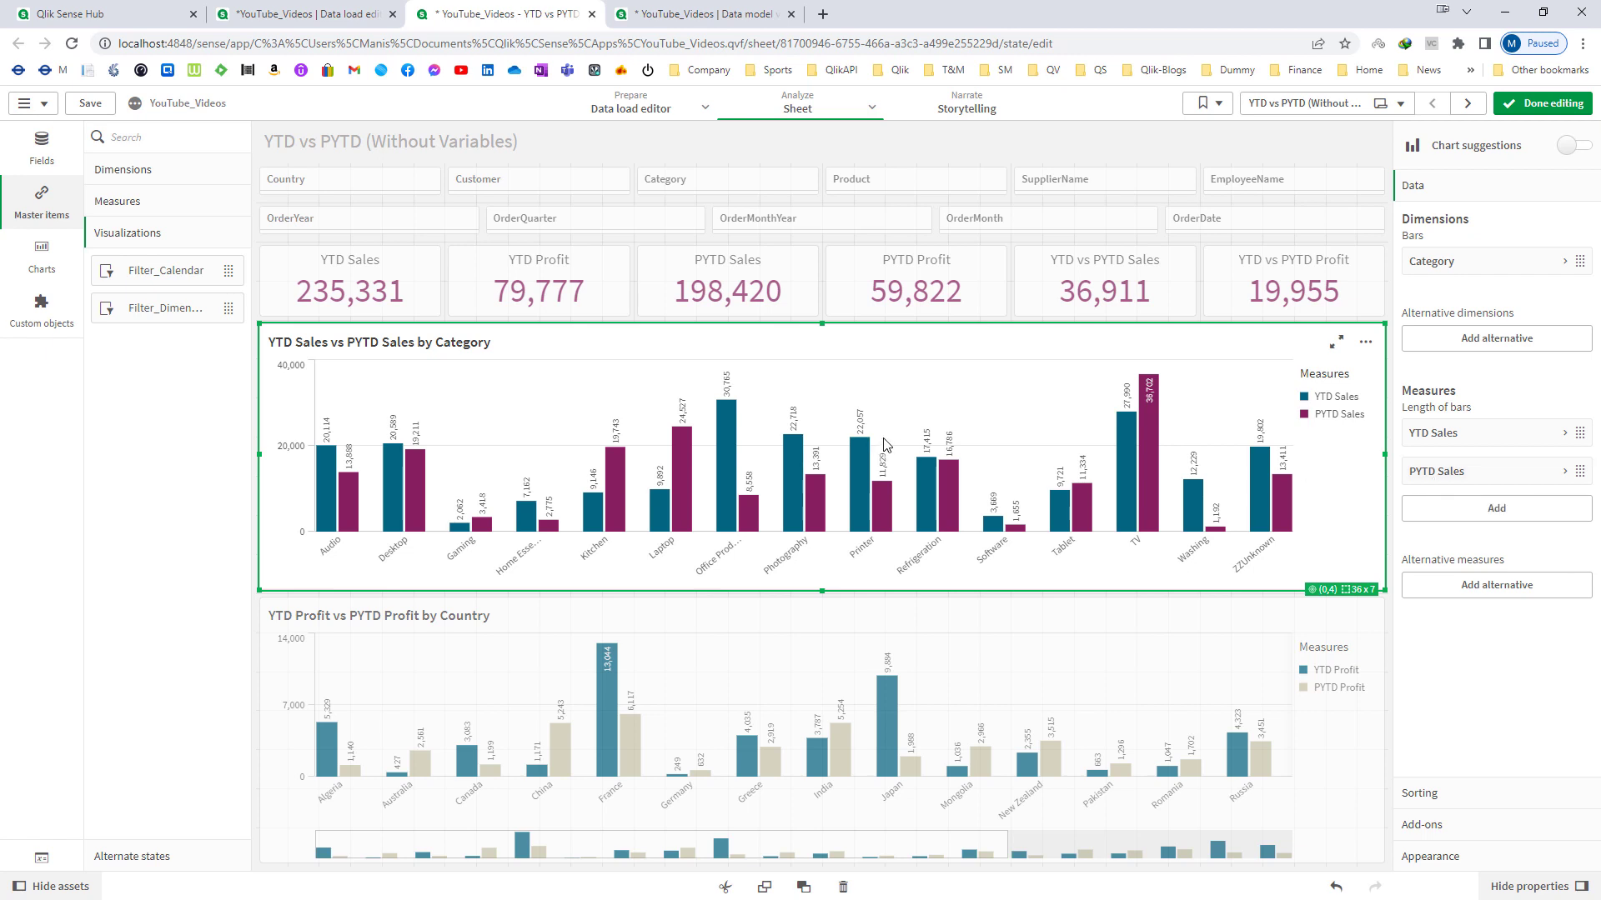
click(913, 687)
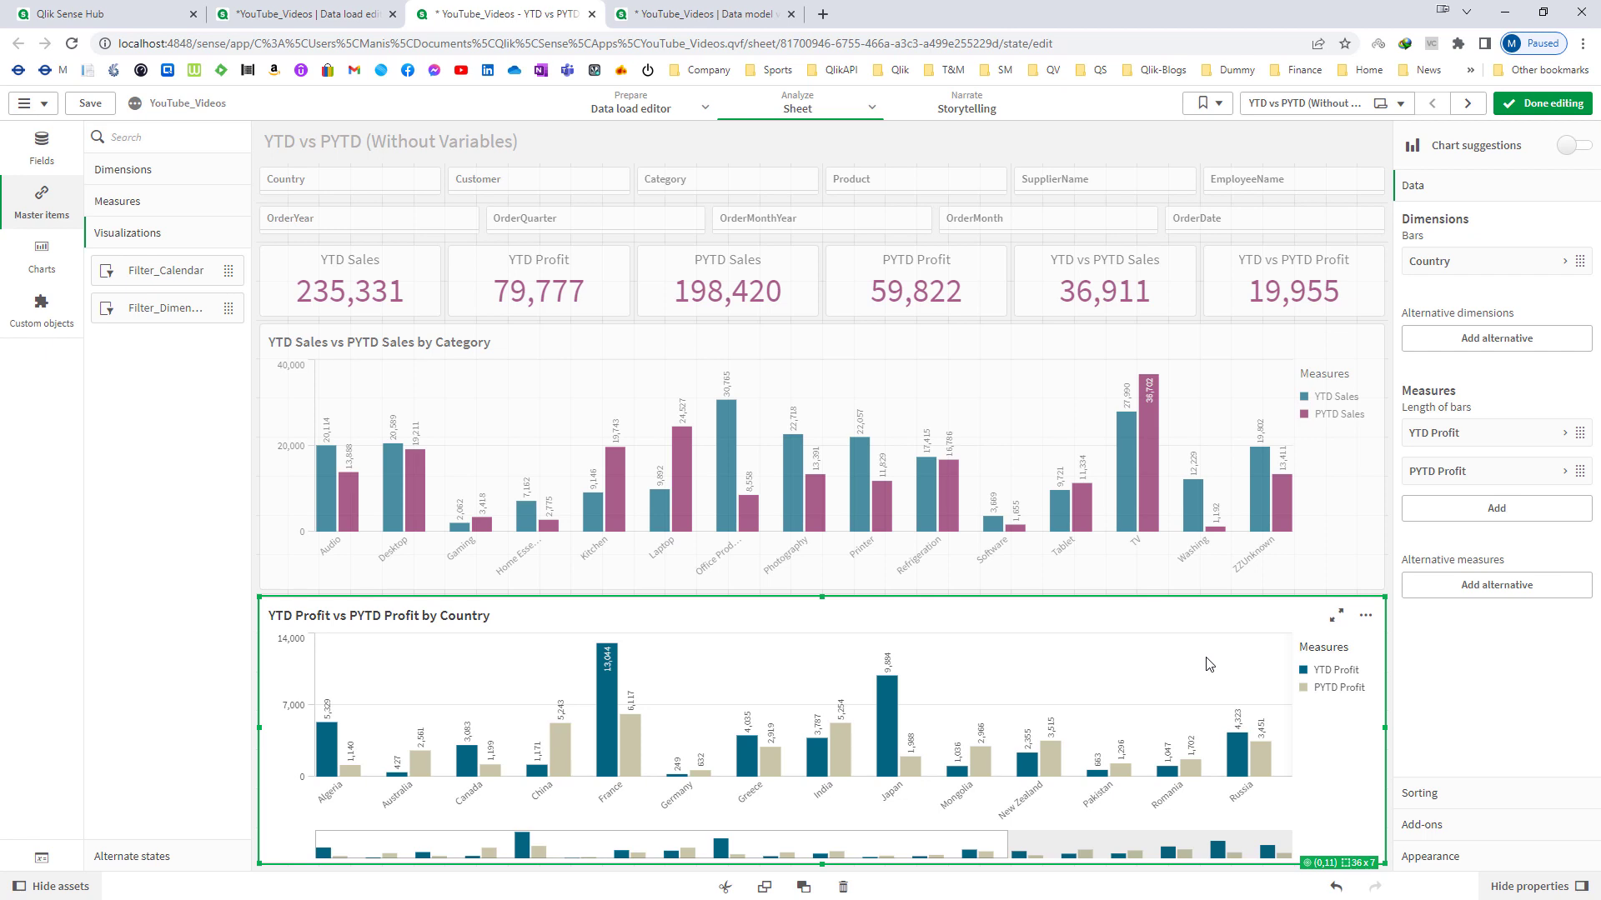
Add ",Week(TempDate) as OrderWeek" after the OrderMonthYear line of the Master_Calendar load script, then save and reload the data.
click(300, 14)
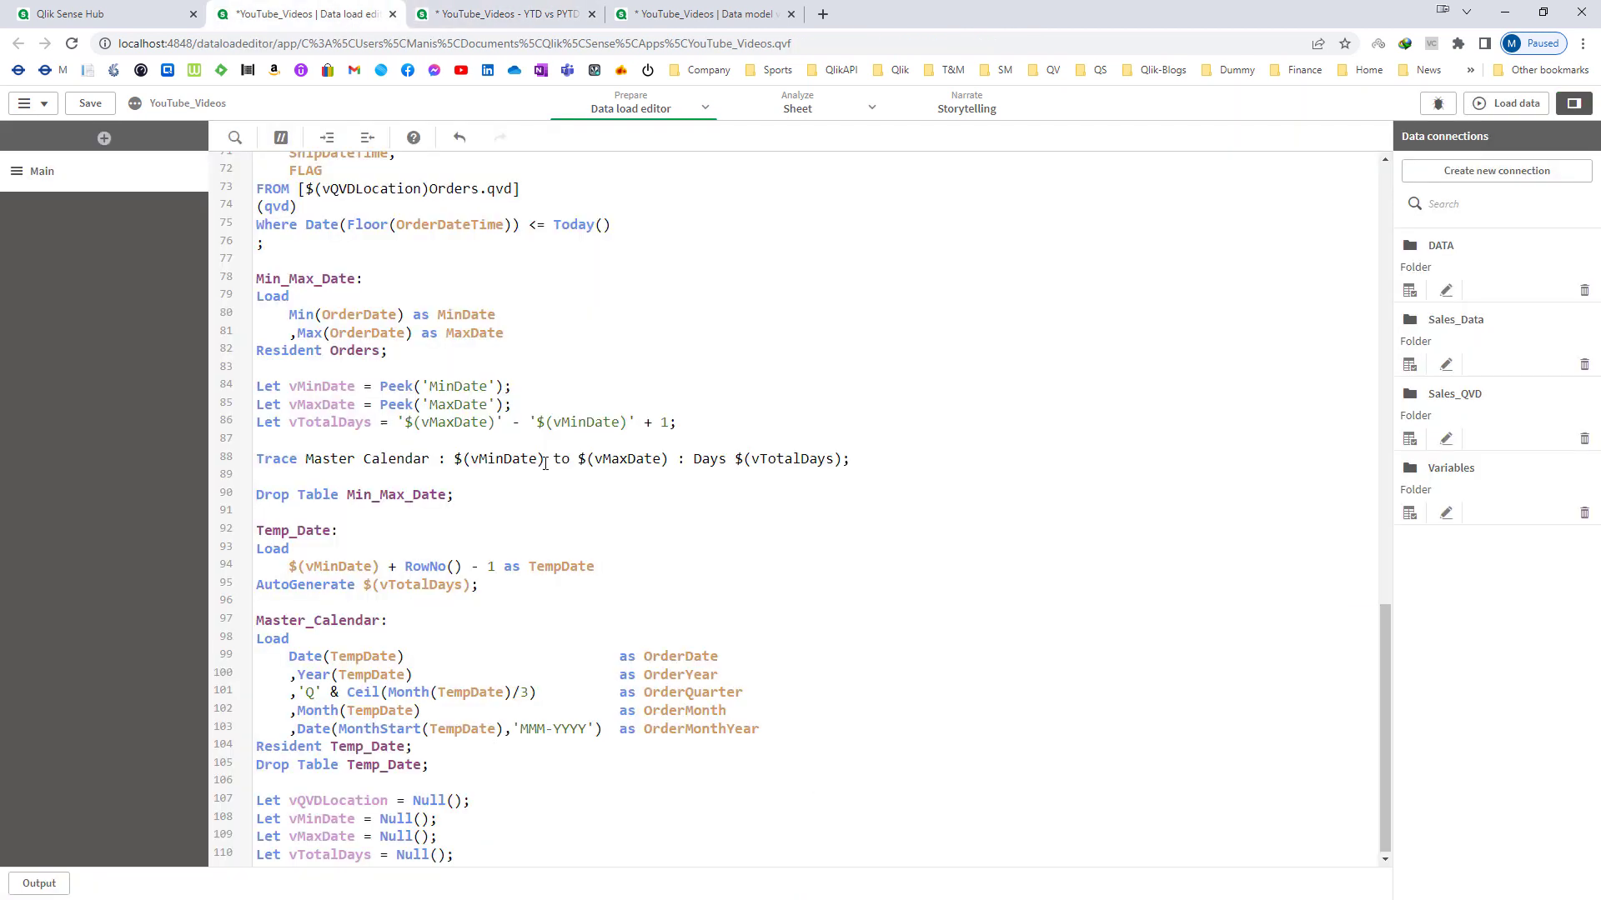
click(765, 727)
key(Return)
text(,Week(TempDate))
key(Tab)
key(Tab)
key(Tab)
key(Tab)
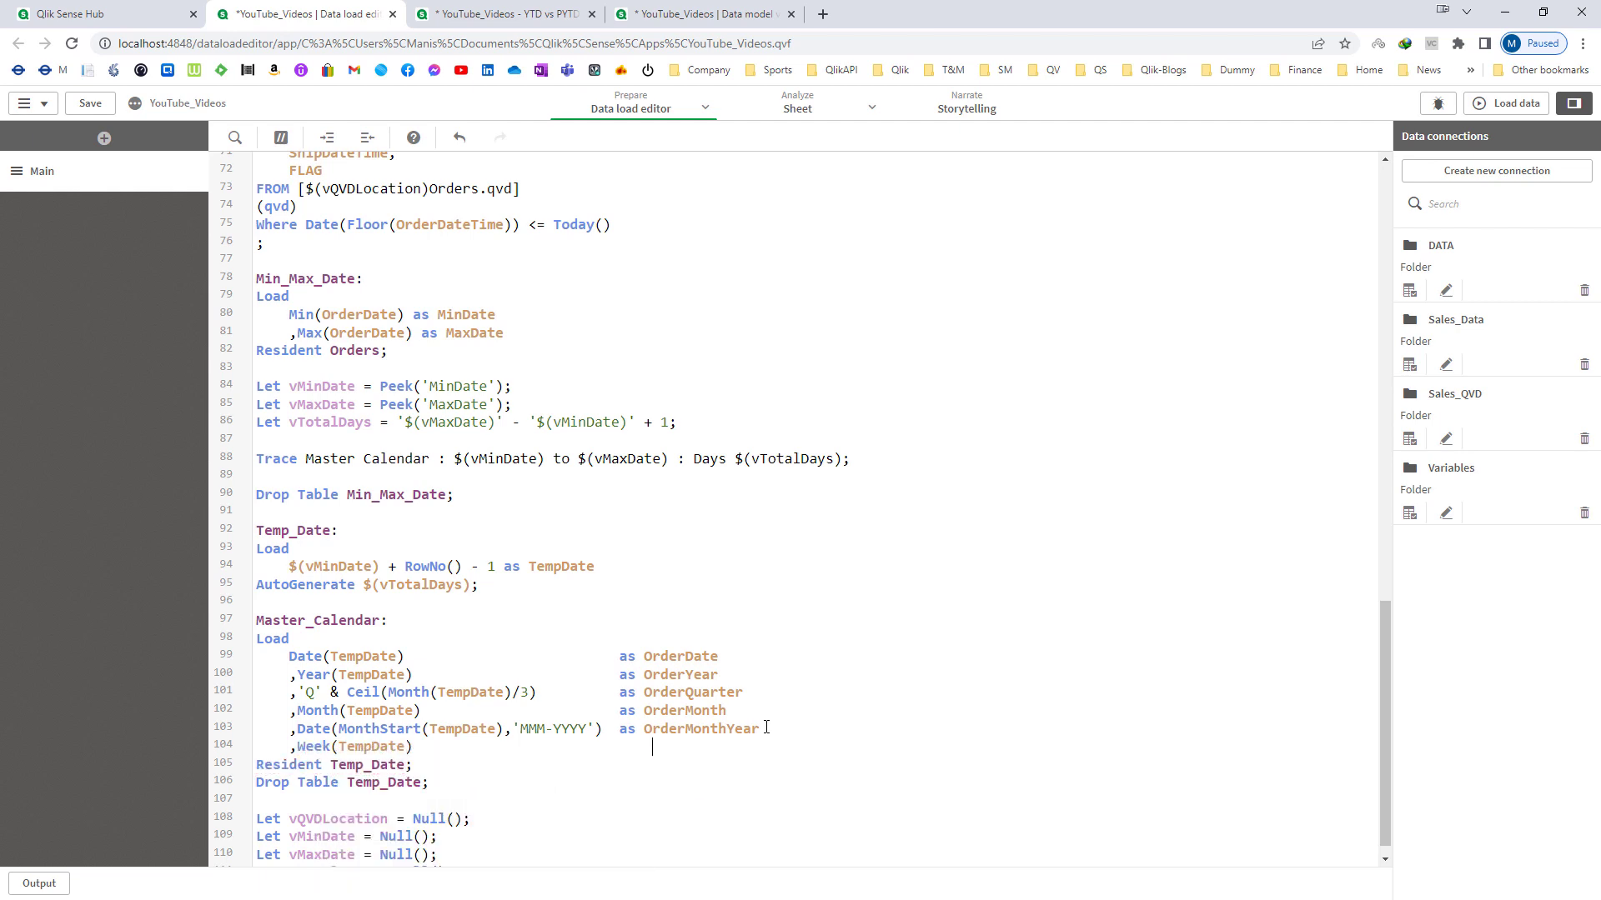
text(as OrderWeek)
key(ctrl+s)
click(1527, 111)
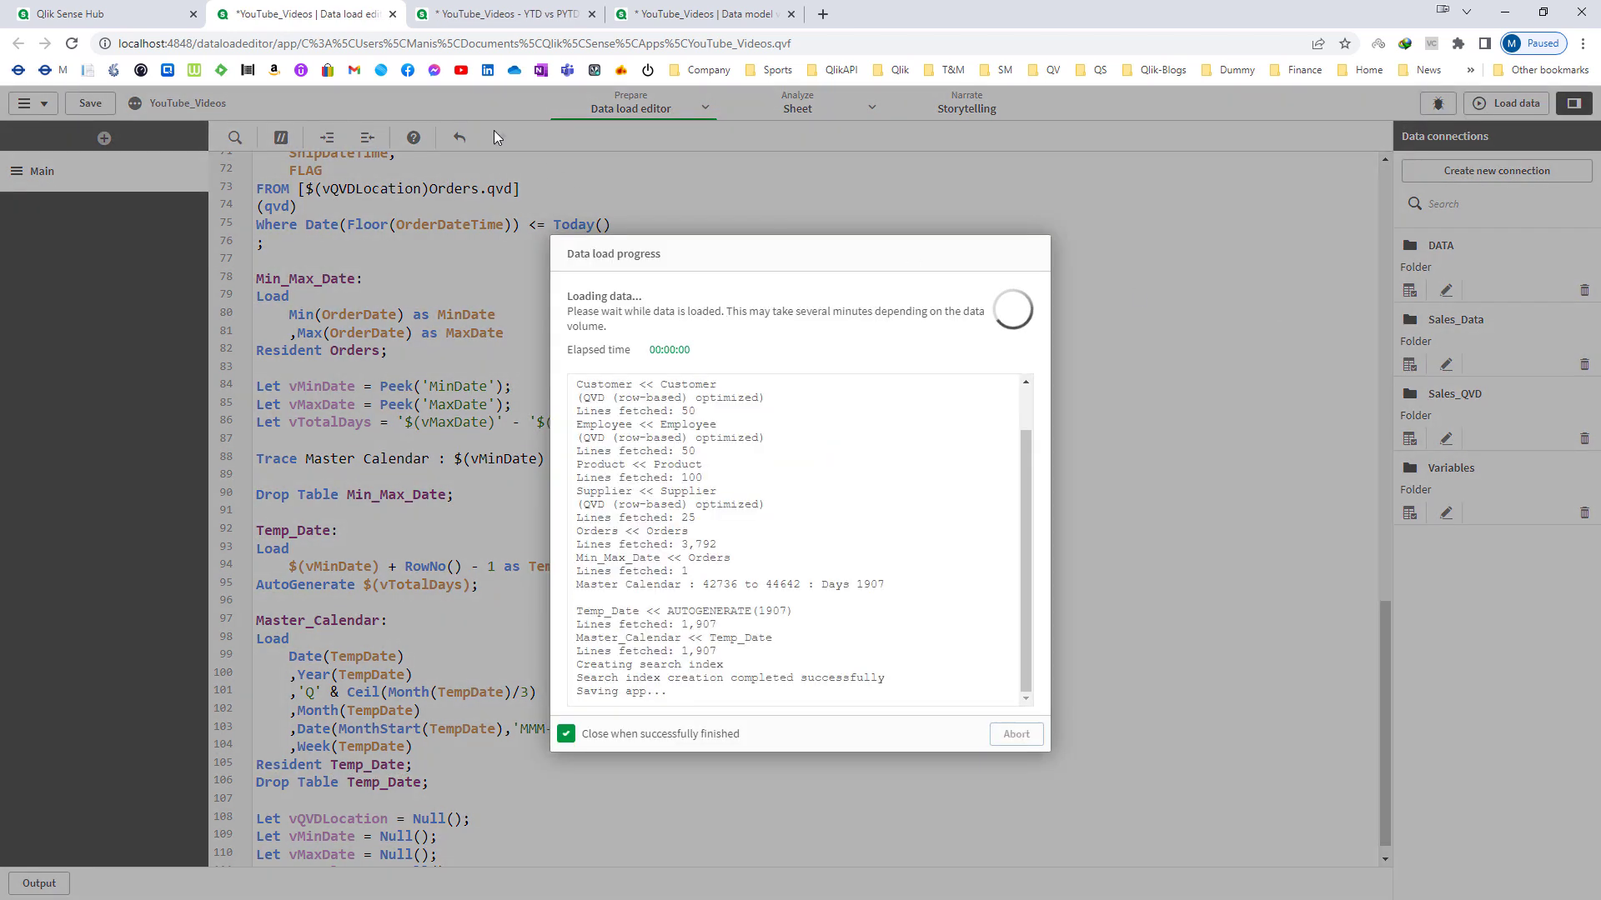
Add OrderWeek as a dimension to the Filter_Calendar master visualization and finish editing the sheet.
click(513, 18)
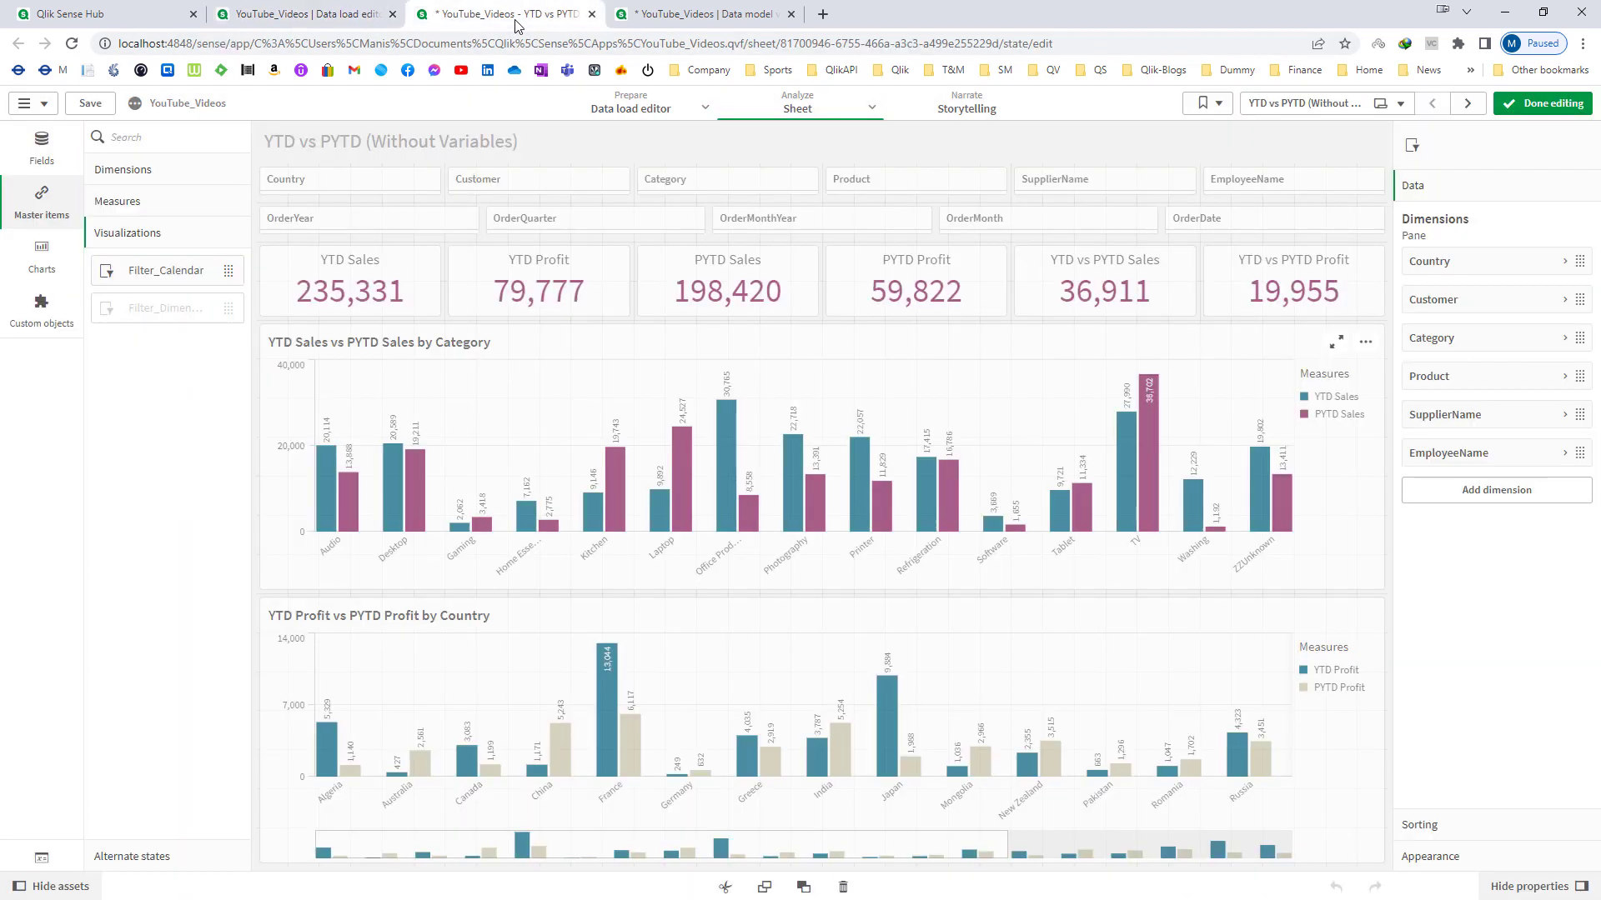
click(191, 279)
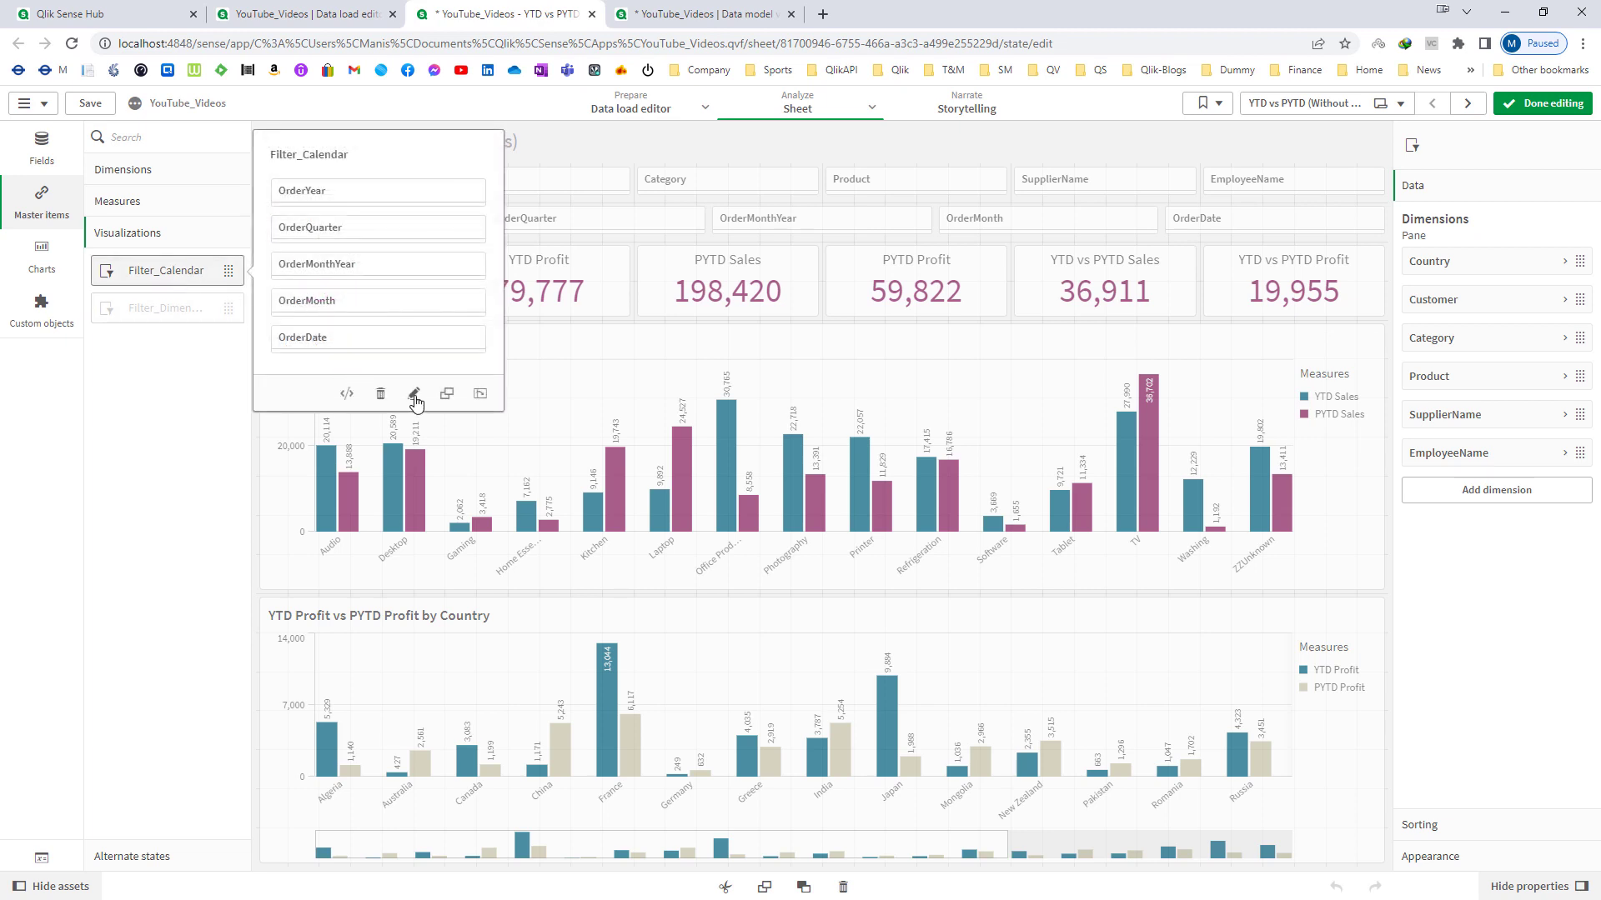
click(414, 393)
click(980, 537)
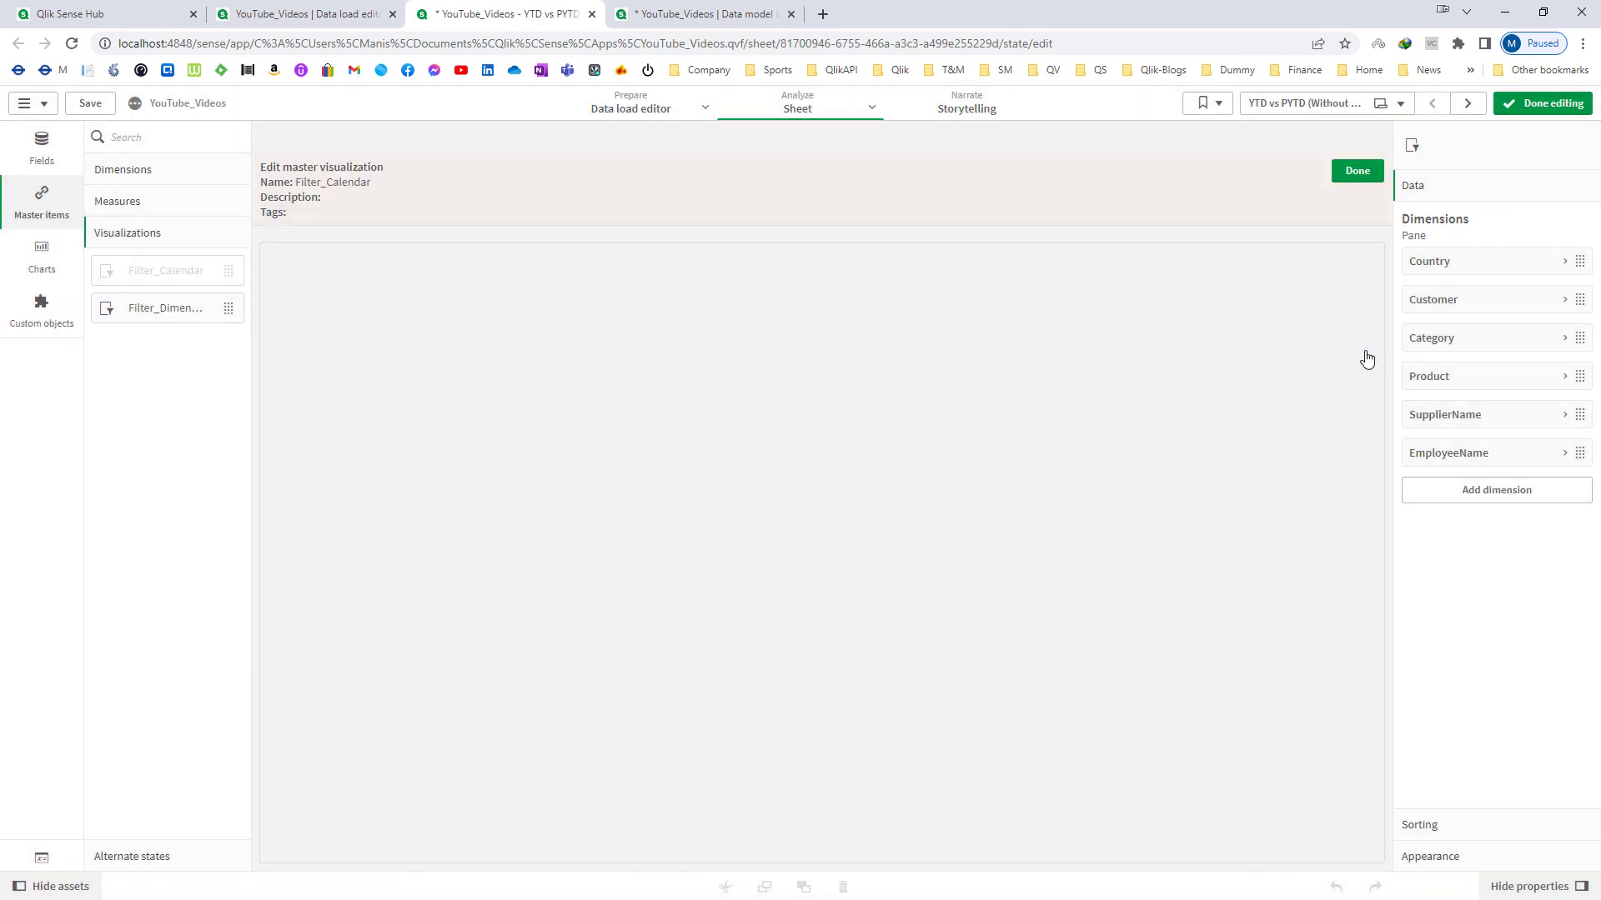
click(1472, 454)
text(Wee)
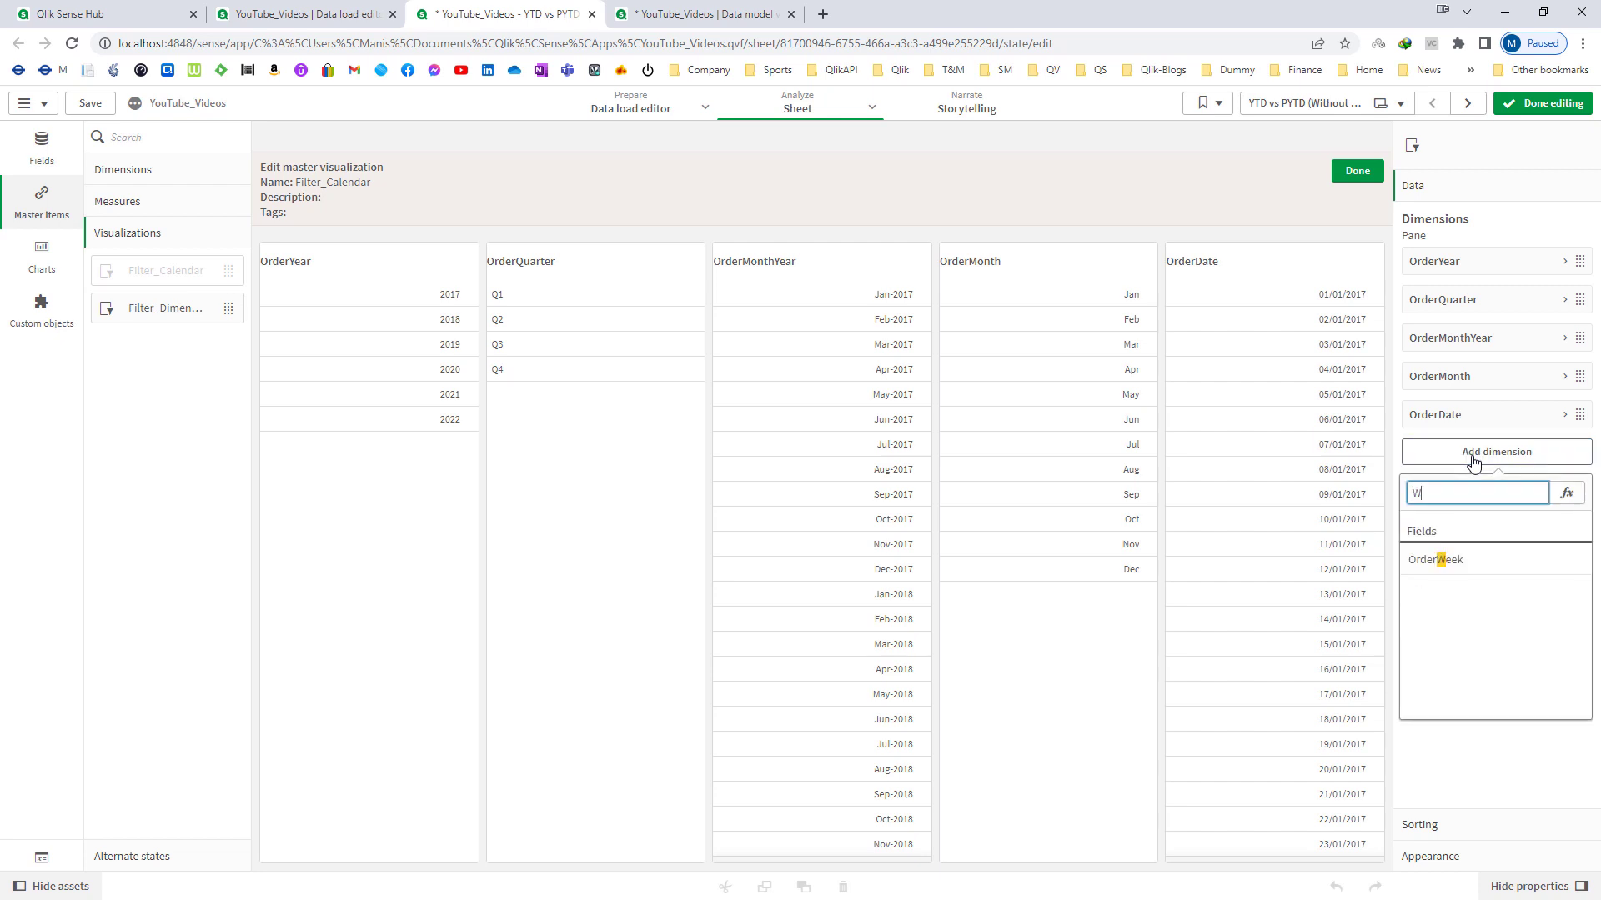
click(1436, 561)
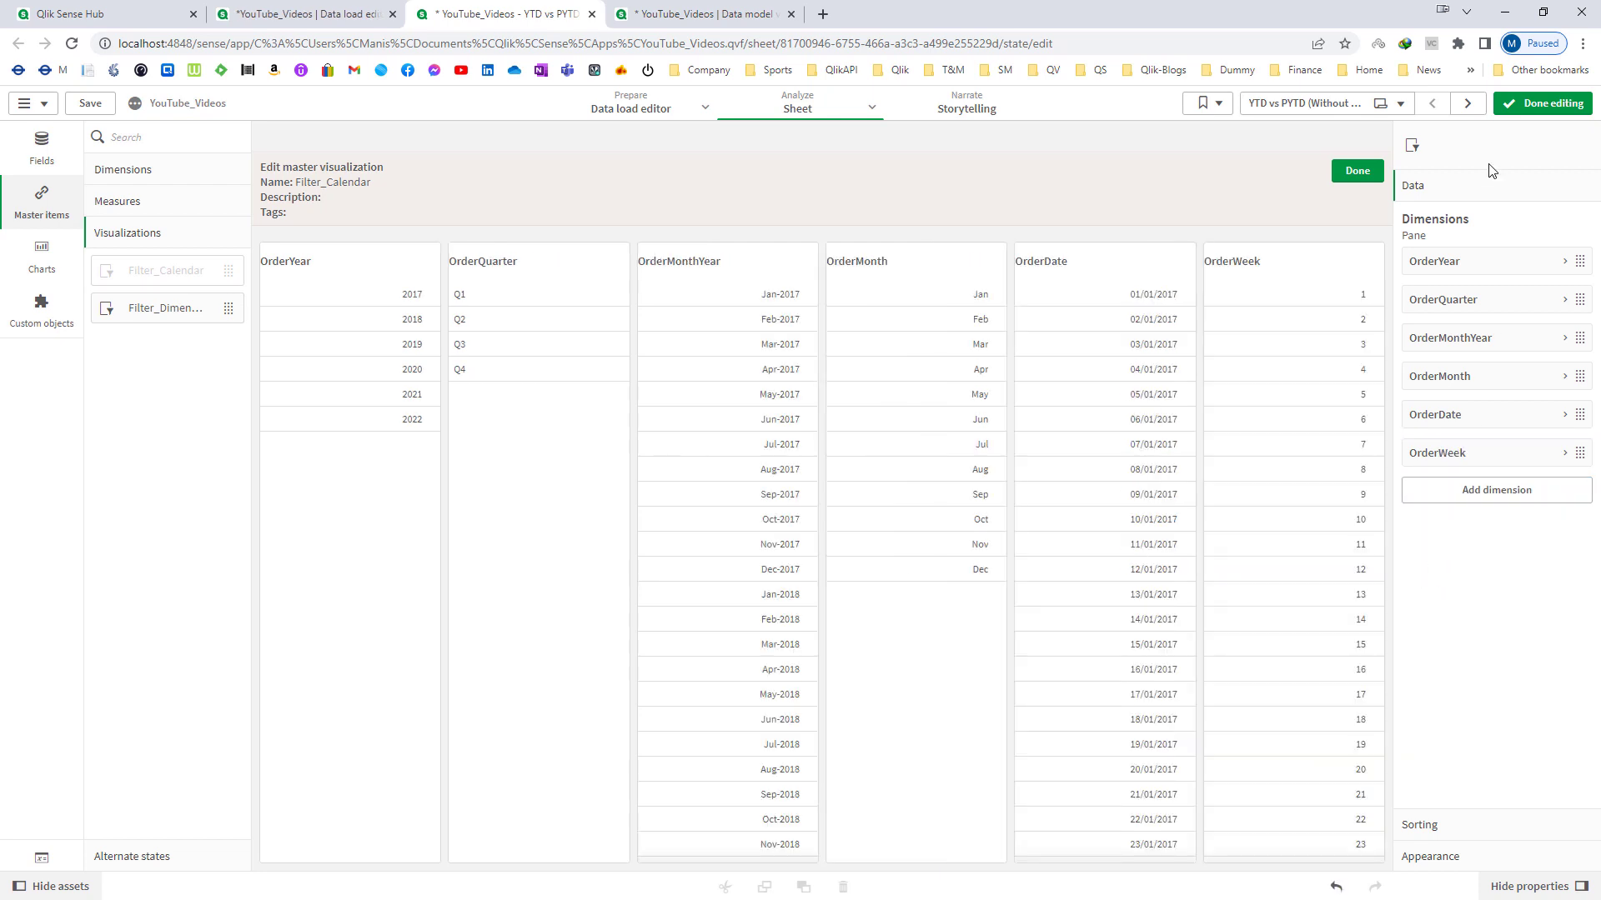
click(1534, 105)
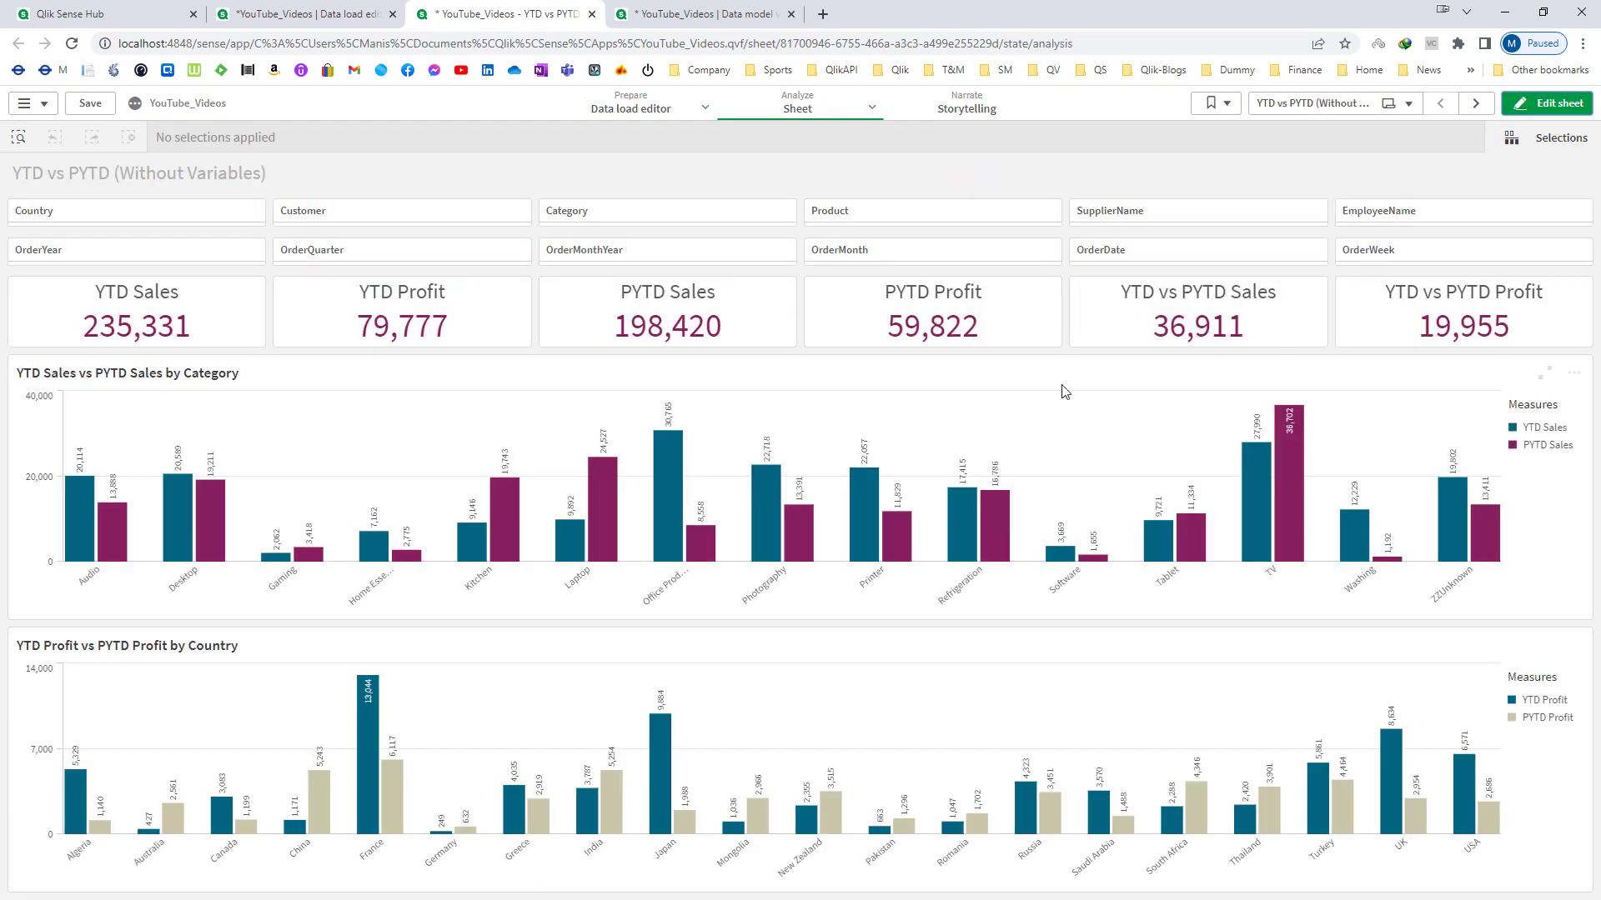
Filter the sheet to OrderQuarter Q1, Q2 and Q3 and to OrderYear 2018, 2019 and 2020.
click(404, 252)
drag(388, 360, 373, 424)
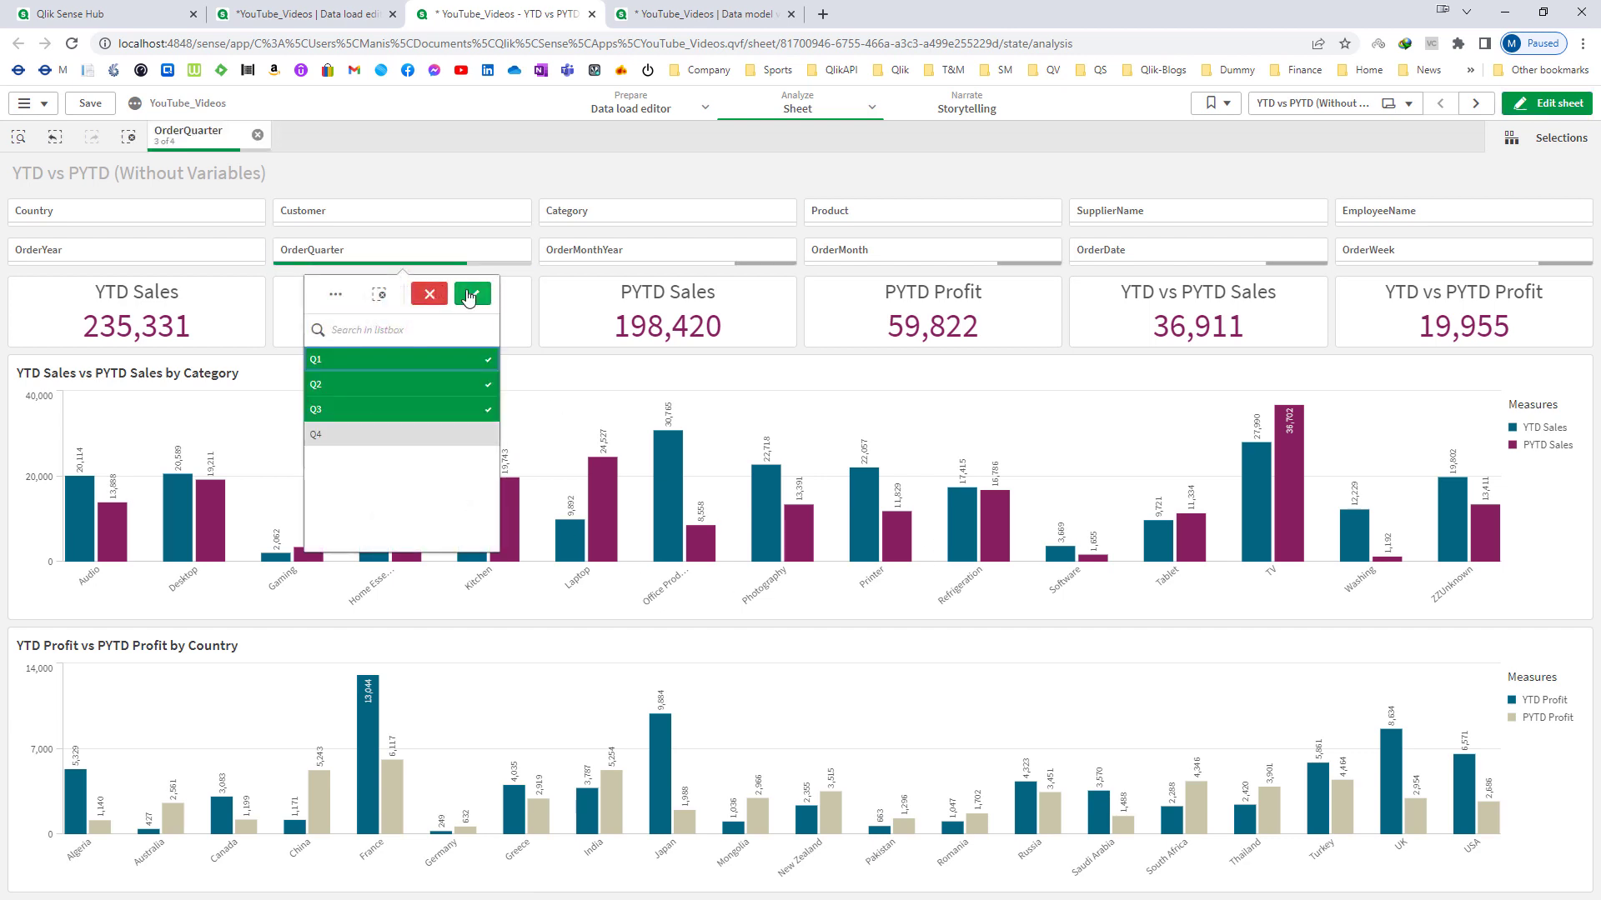
click(473, 293)
click(133, 250)
drag(151, 382, 149, 435)
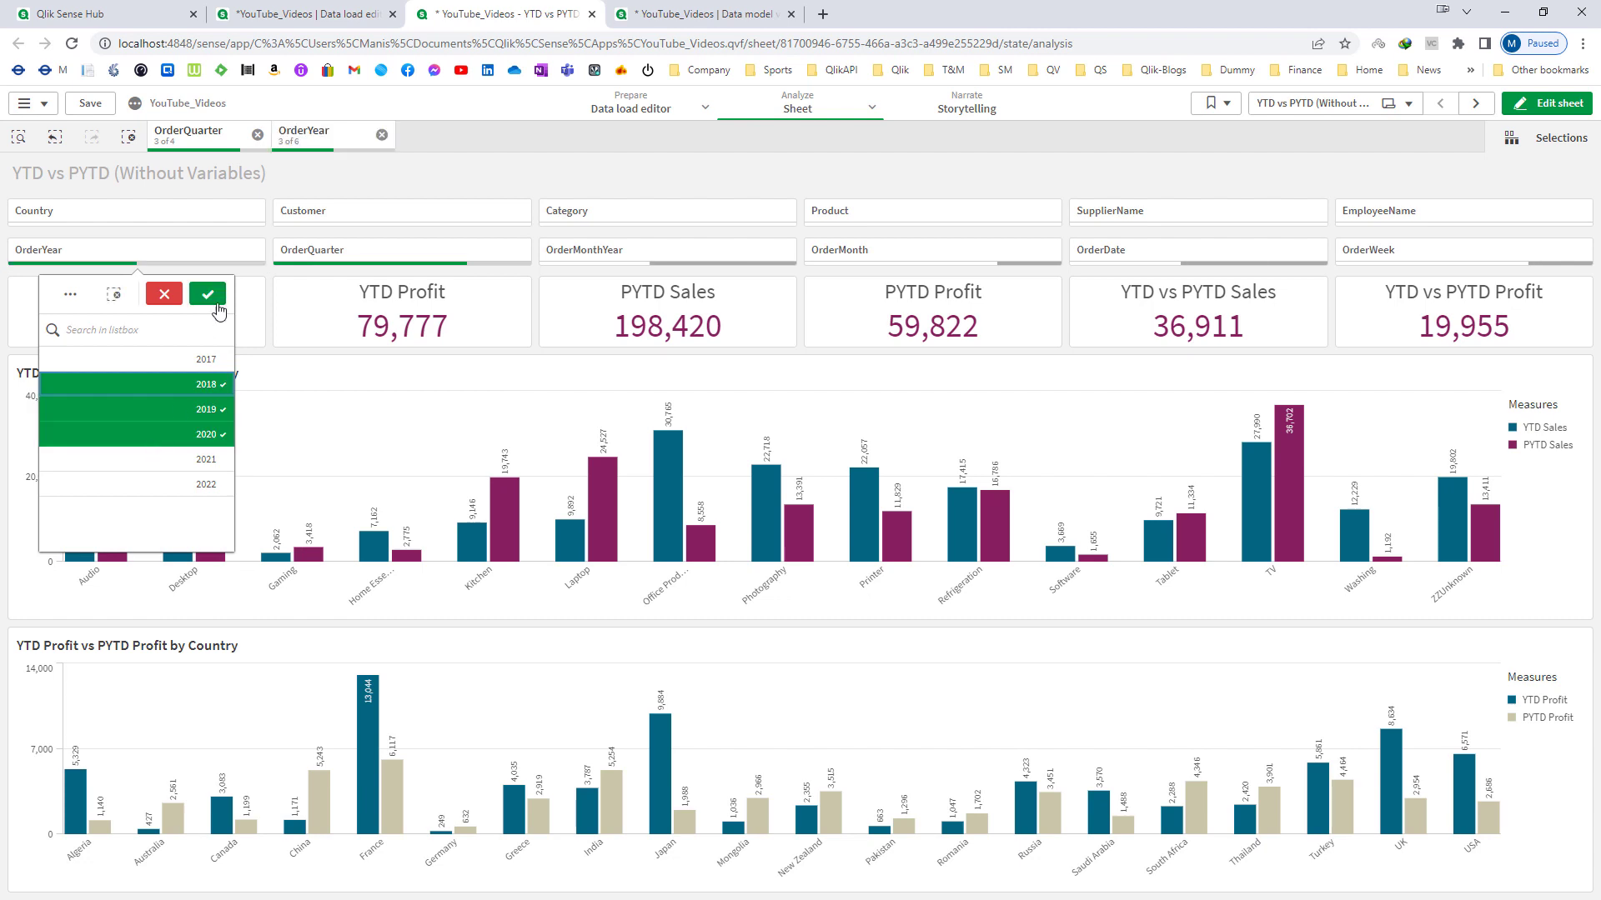
click(207, 294)
Filter OrderMonthYear to Jan-2018, Feb-2018, Mar-2018 and Apr-2018.
click(583, 250)
drag(610, 367, 611, 435)
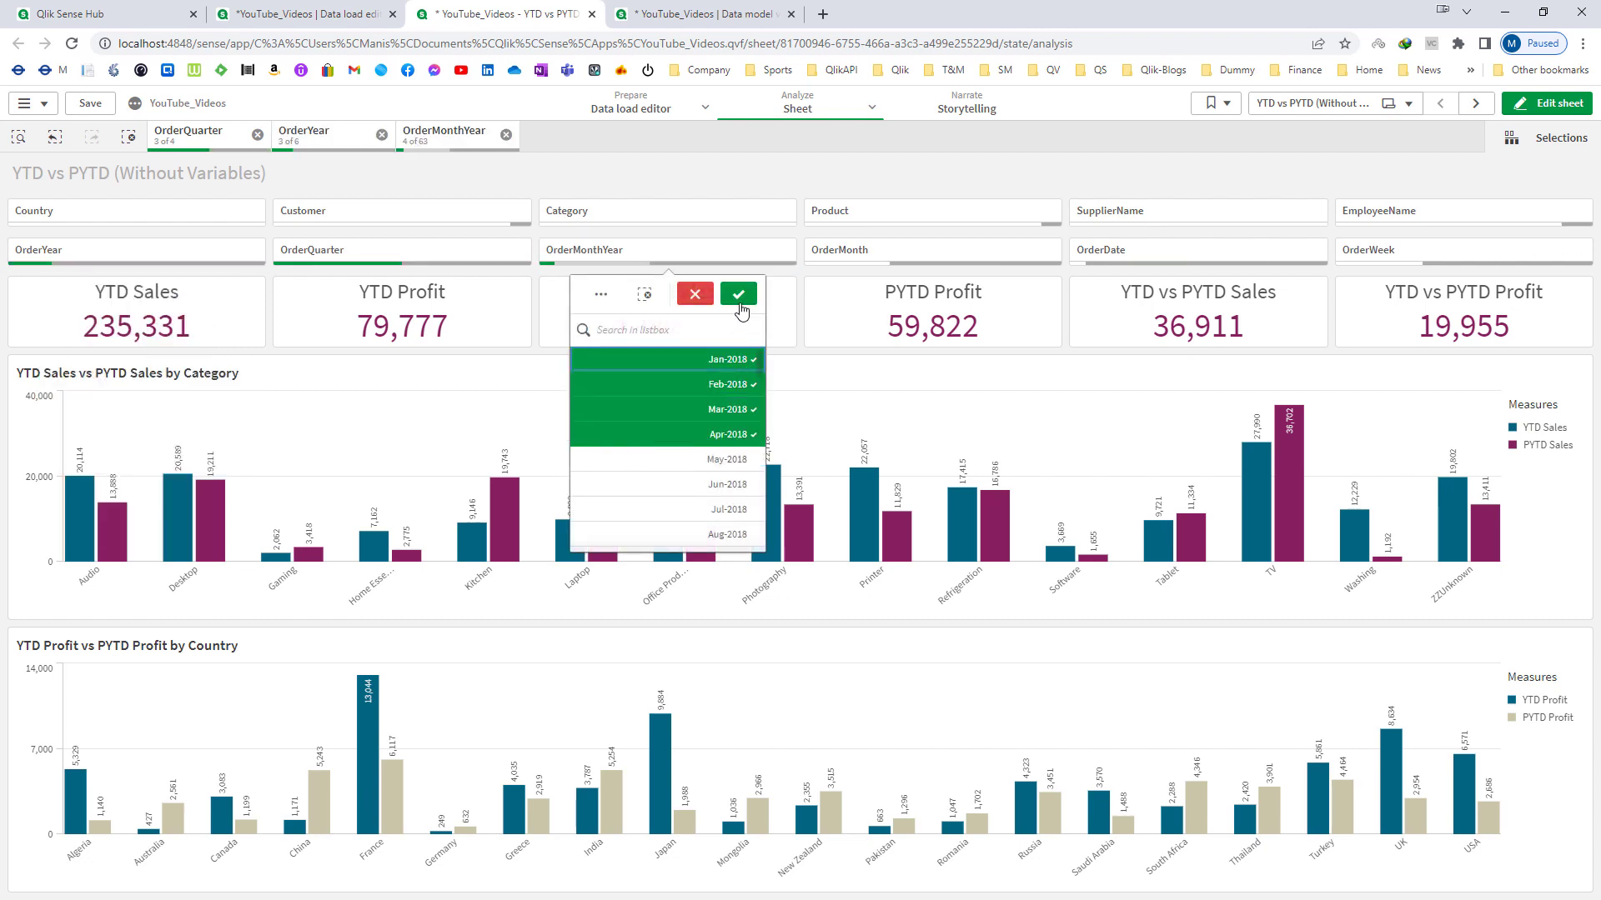
click(738, 294)
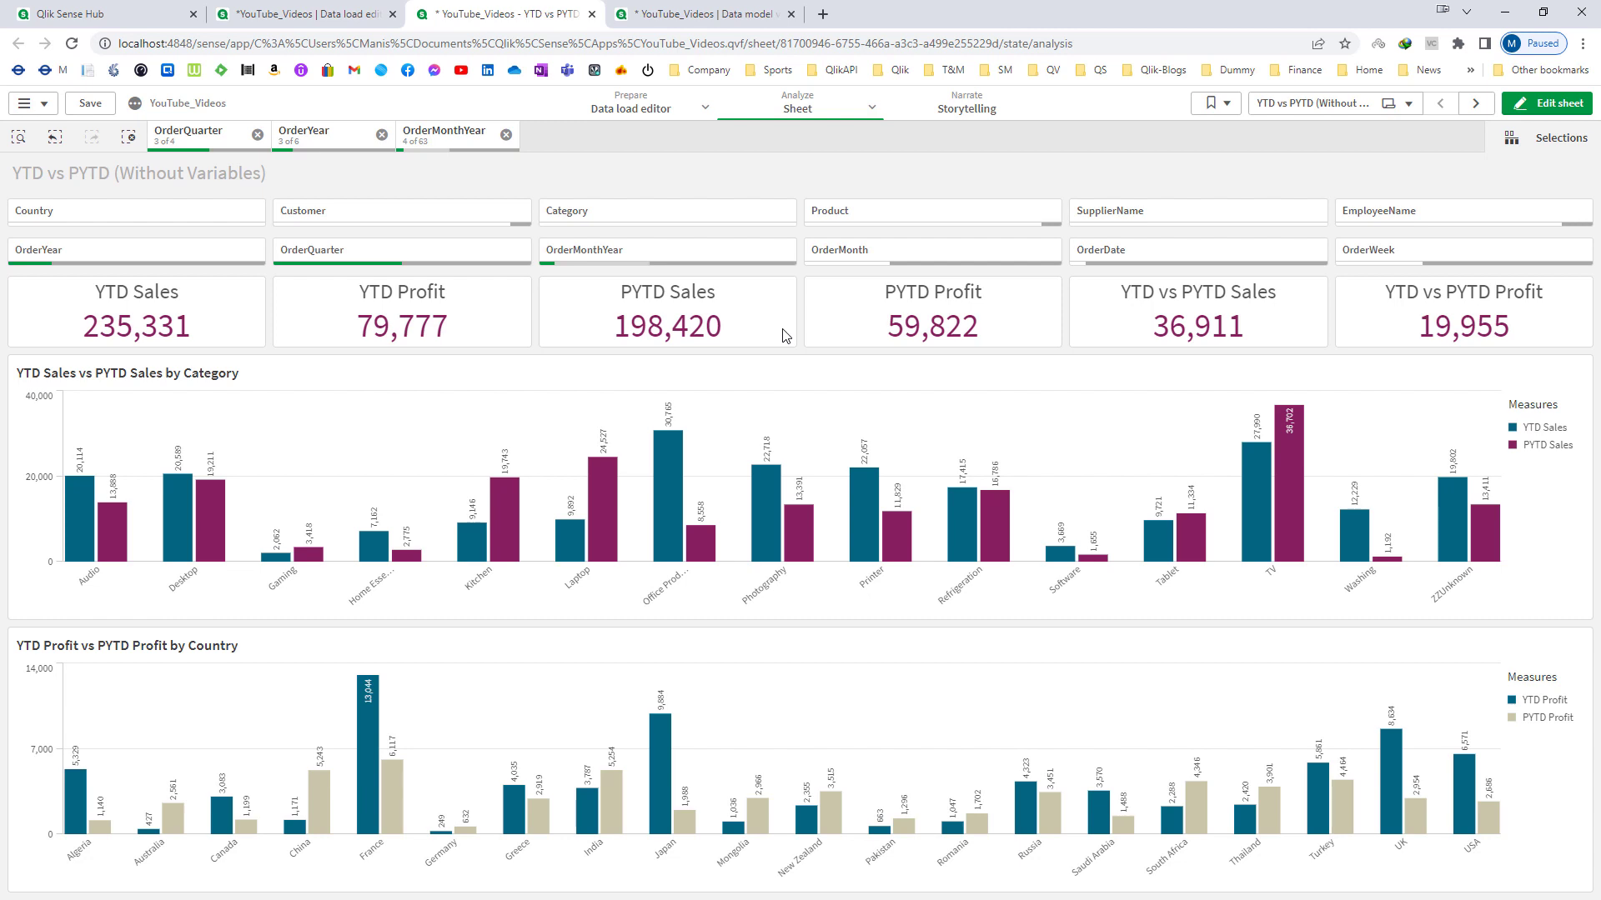
Filter OrderWeek to weeks 2, 3, 4 and 5.
click(1371, 265)
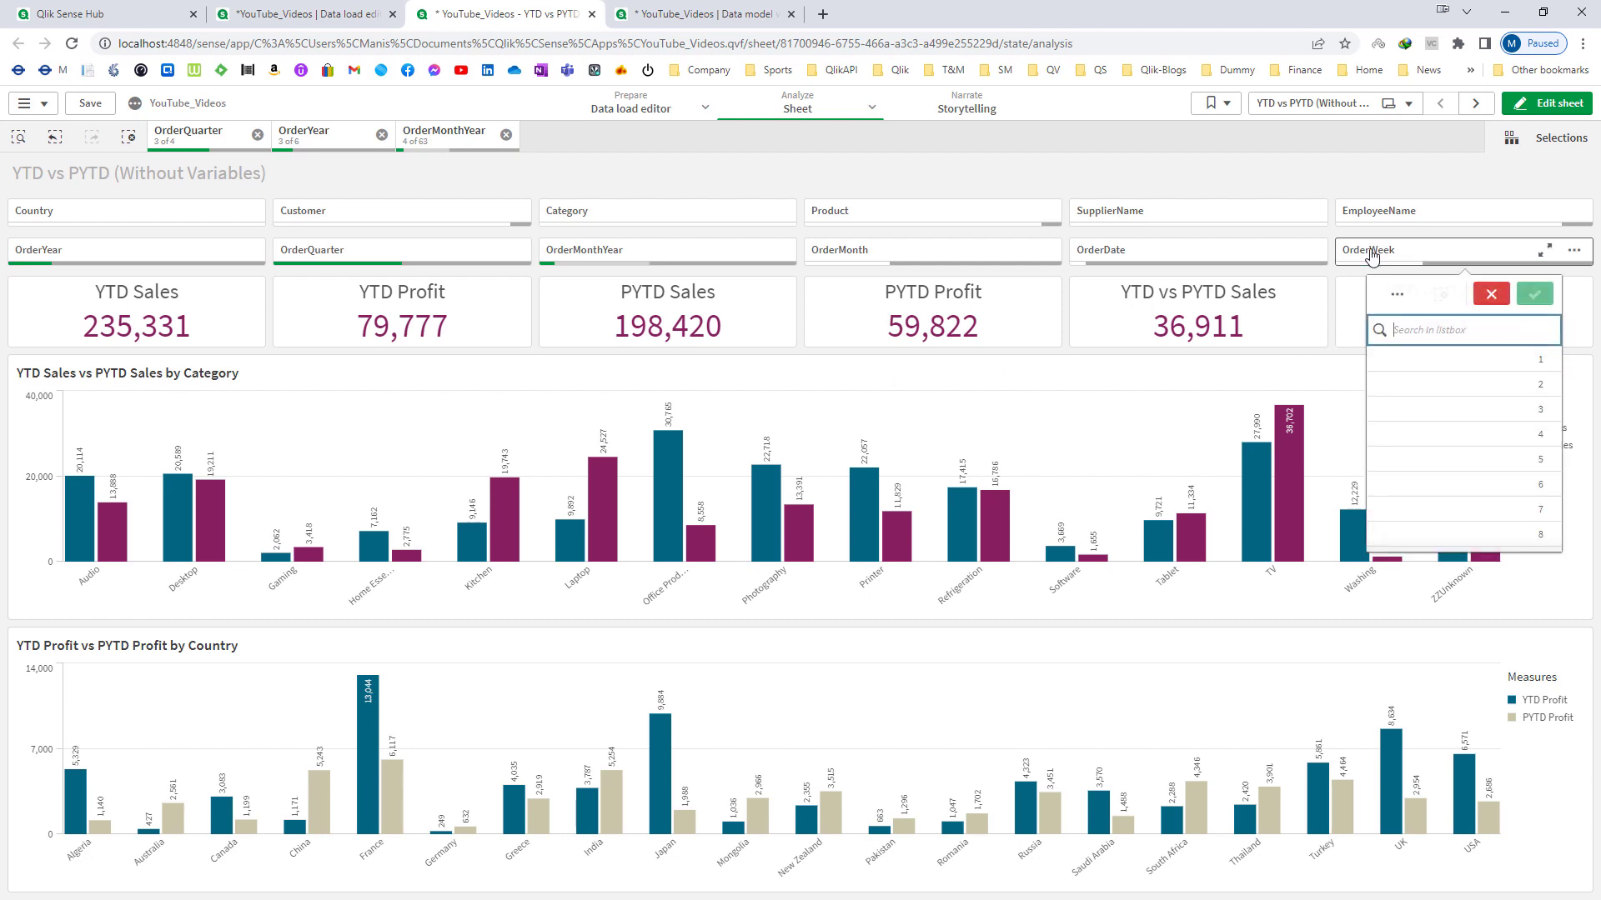
drag(1465, 382, 1460, 453)
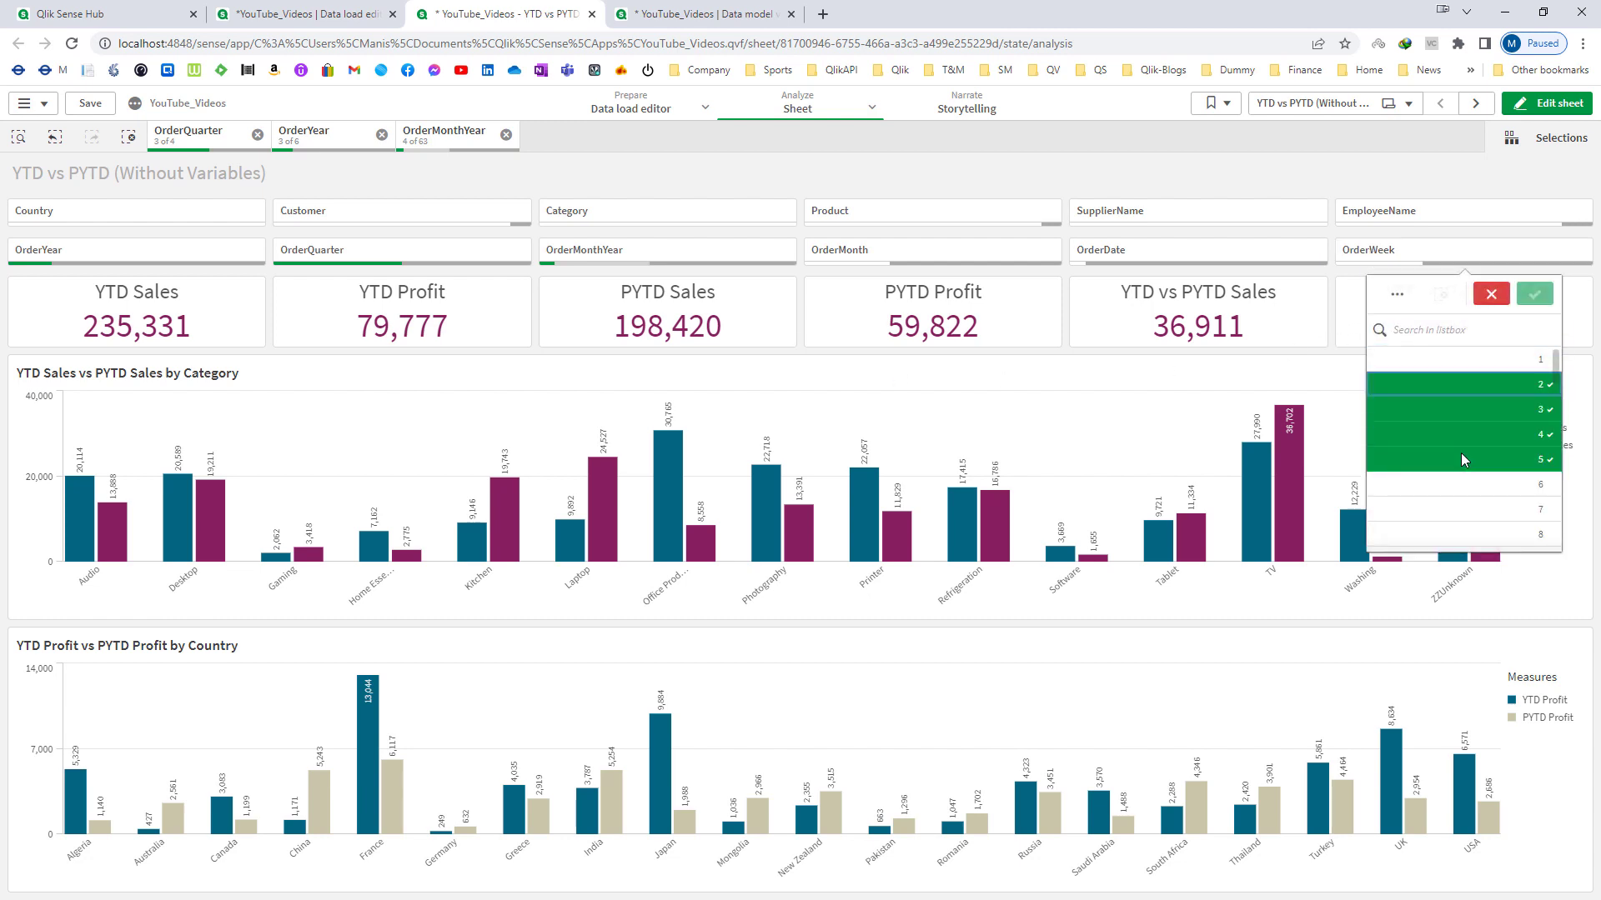
click(1533, 294)
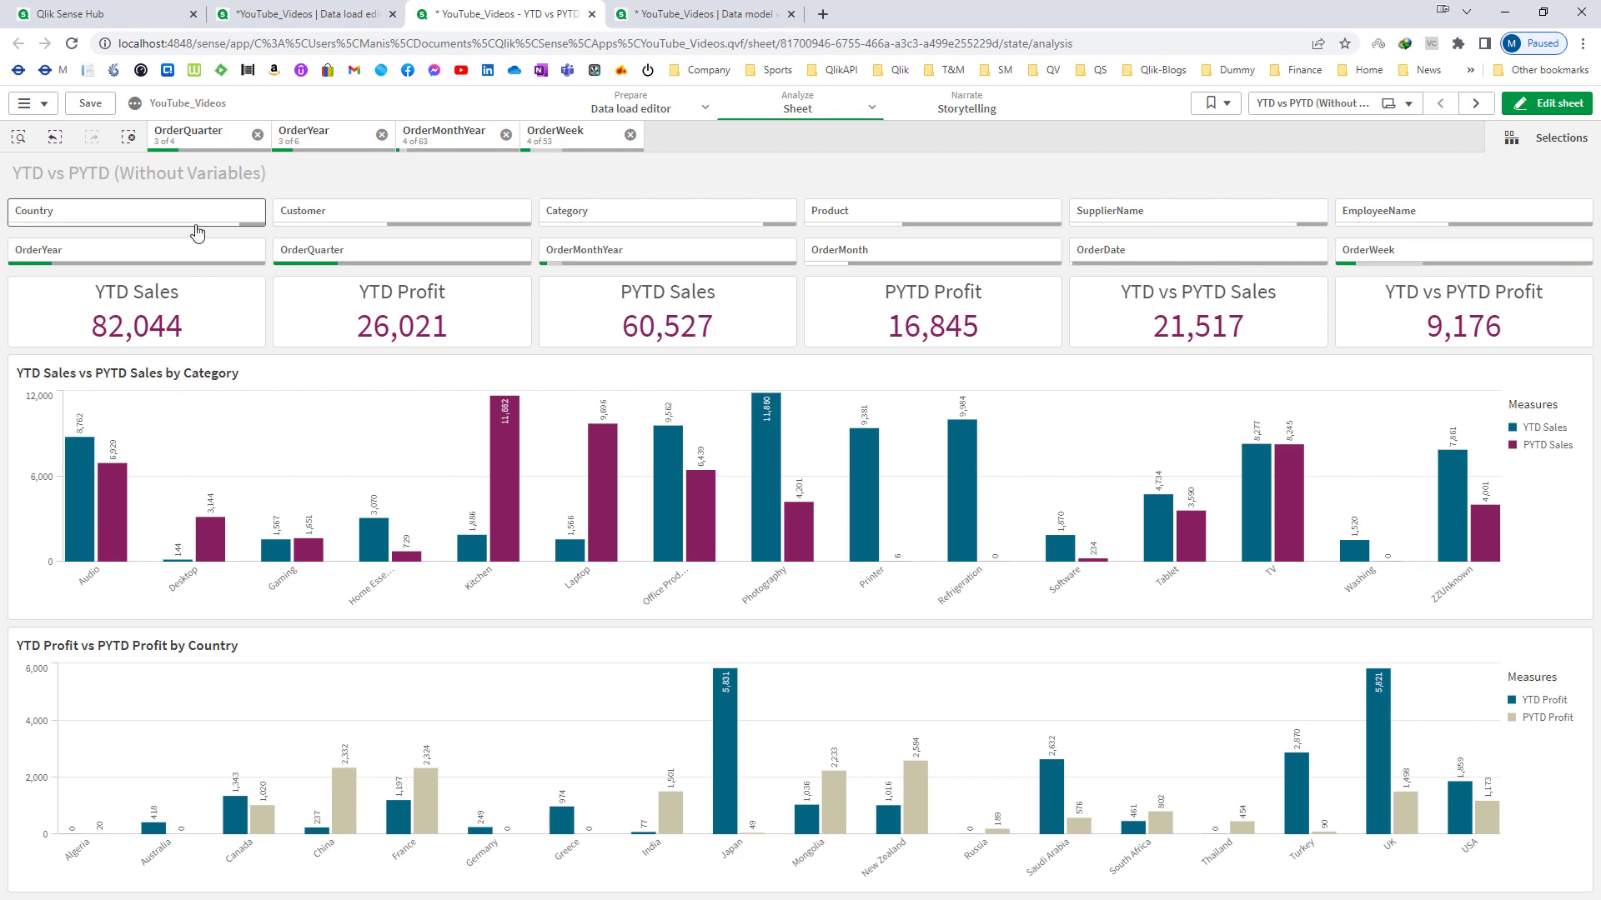
Clear all selections and add "OrderWeek," after OrderMonth in the YTD Sales KPI's set expression, finishing the sheet edit.
click(127, 137)
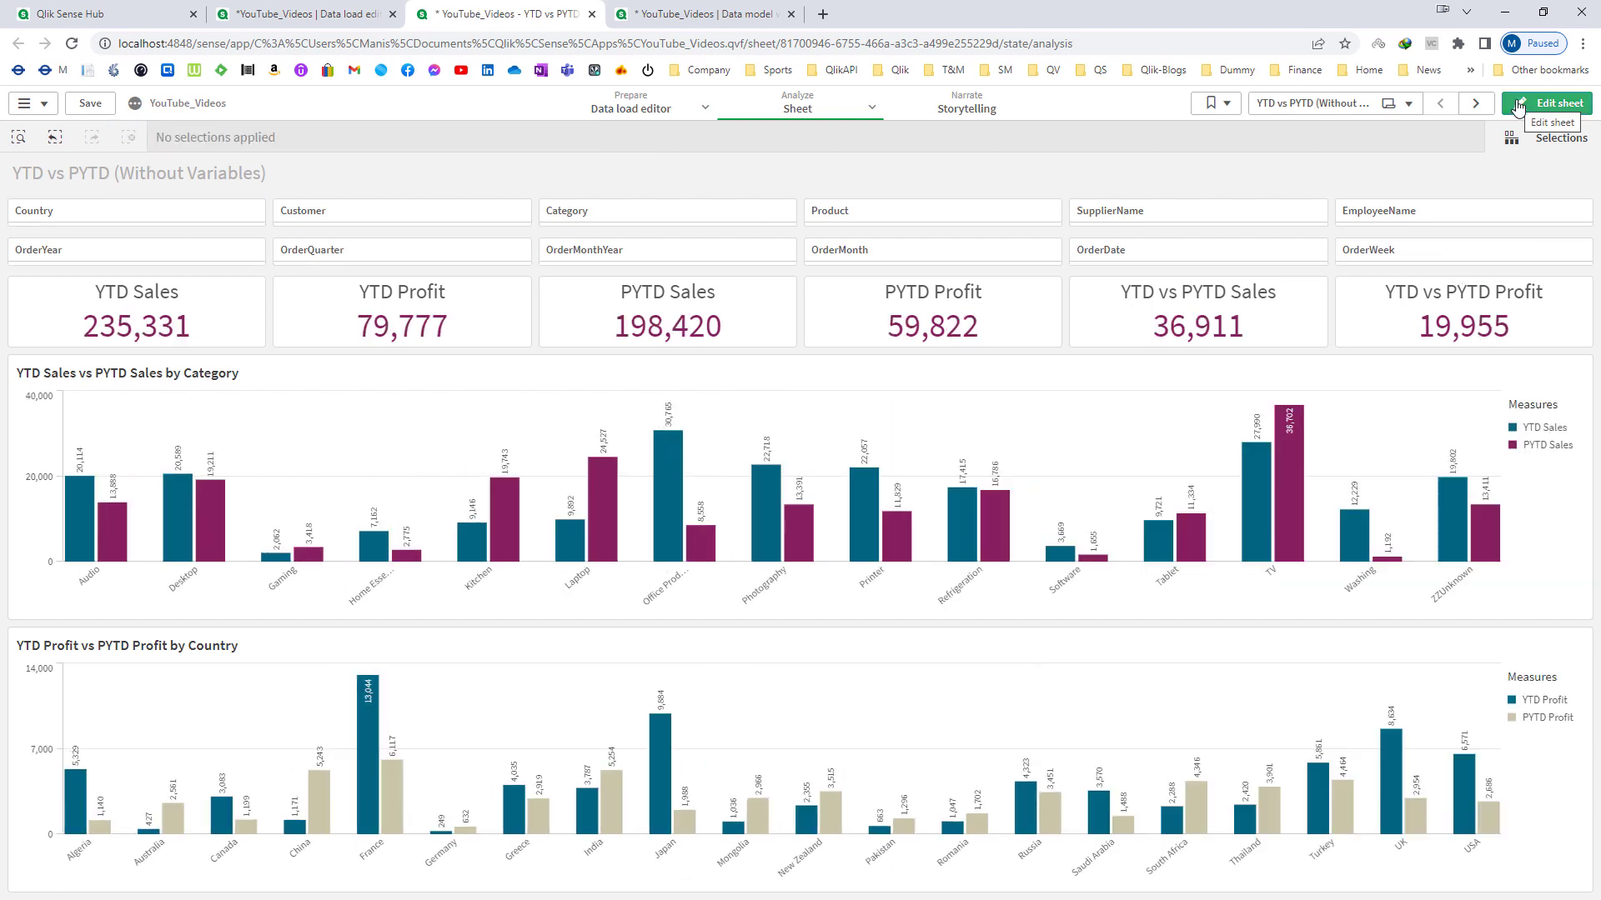
click(1517, 105)
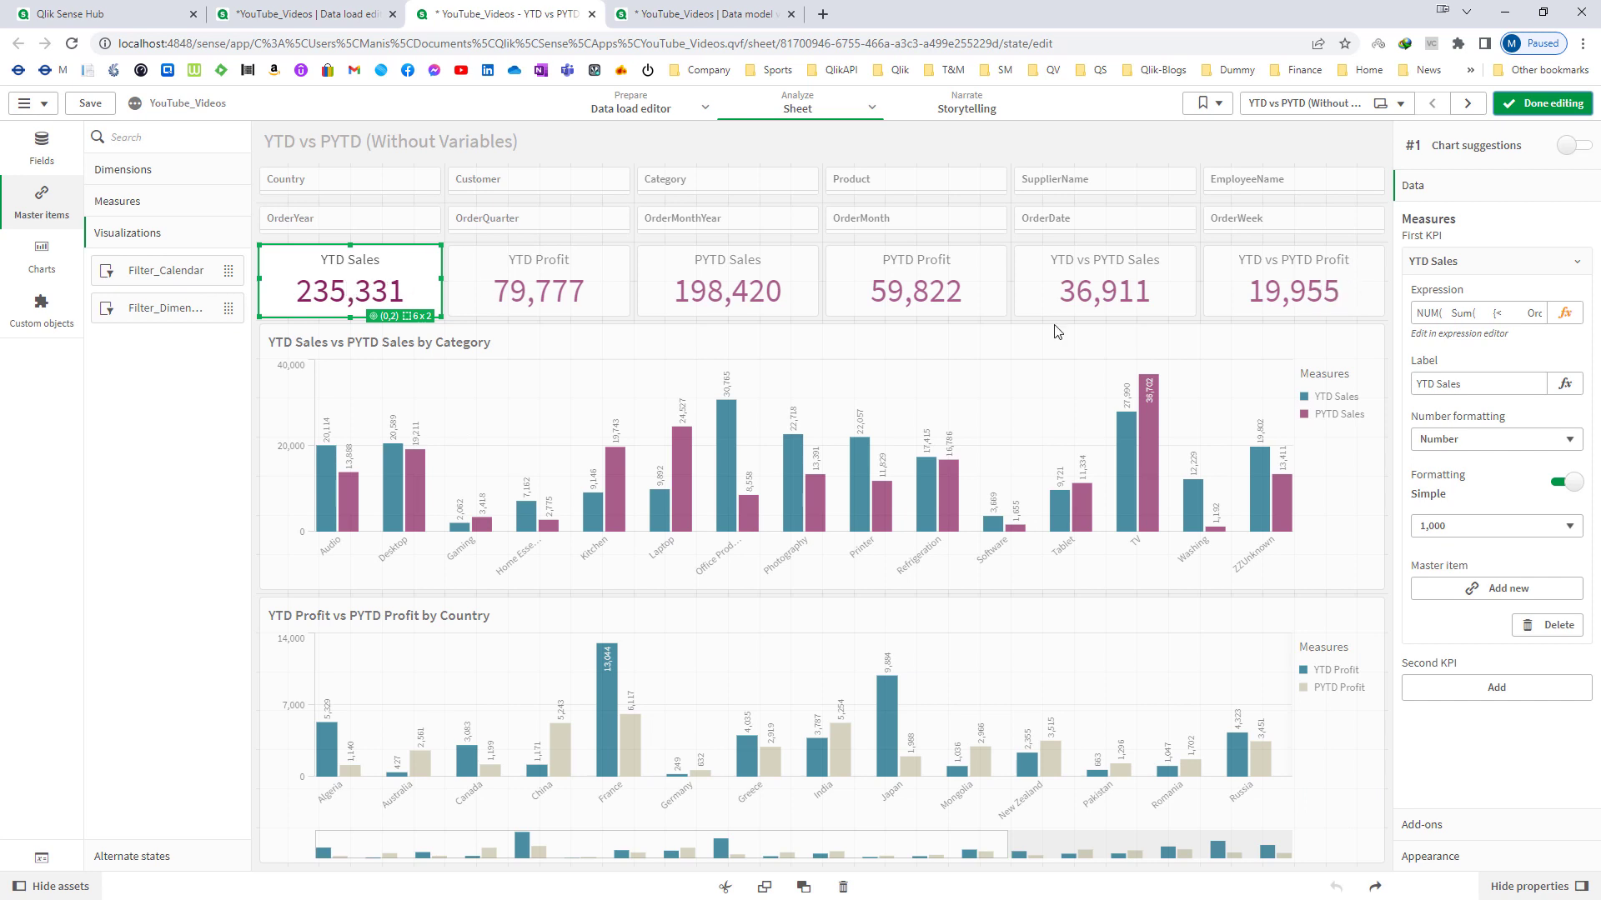
click(1565, 323)
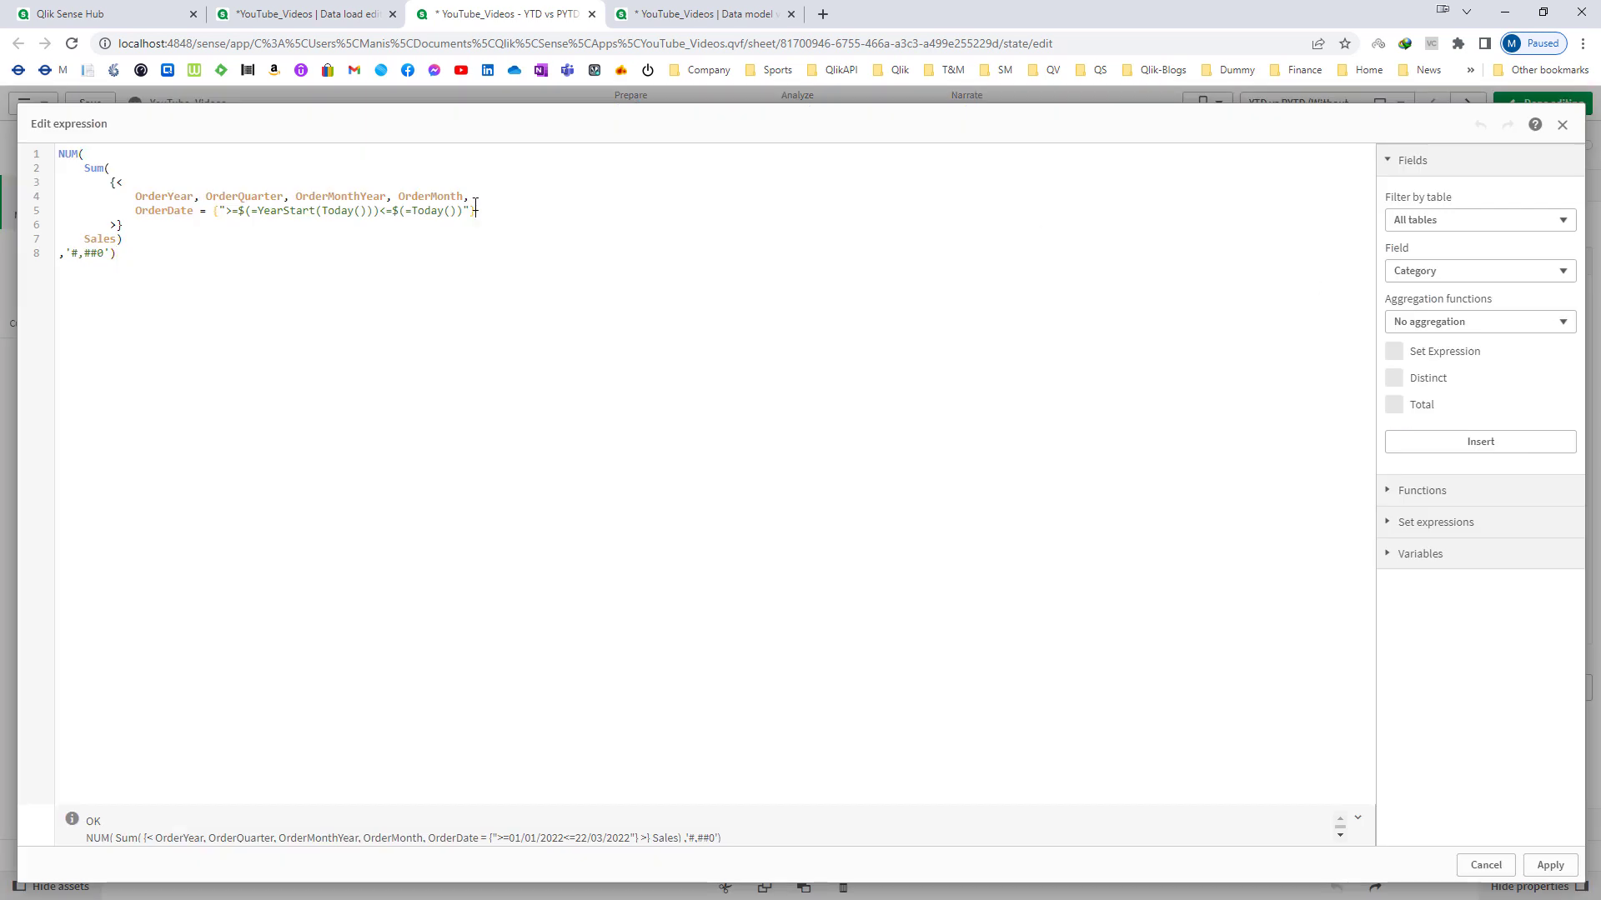
click(532, 187)
text(OrderWeek,)
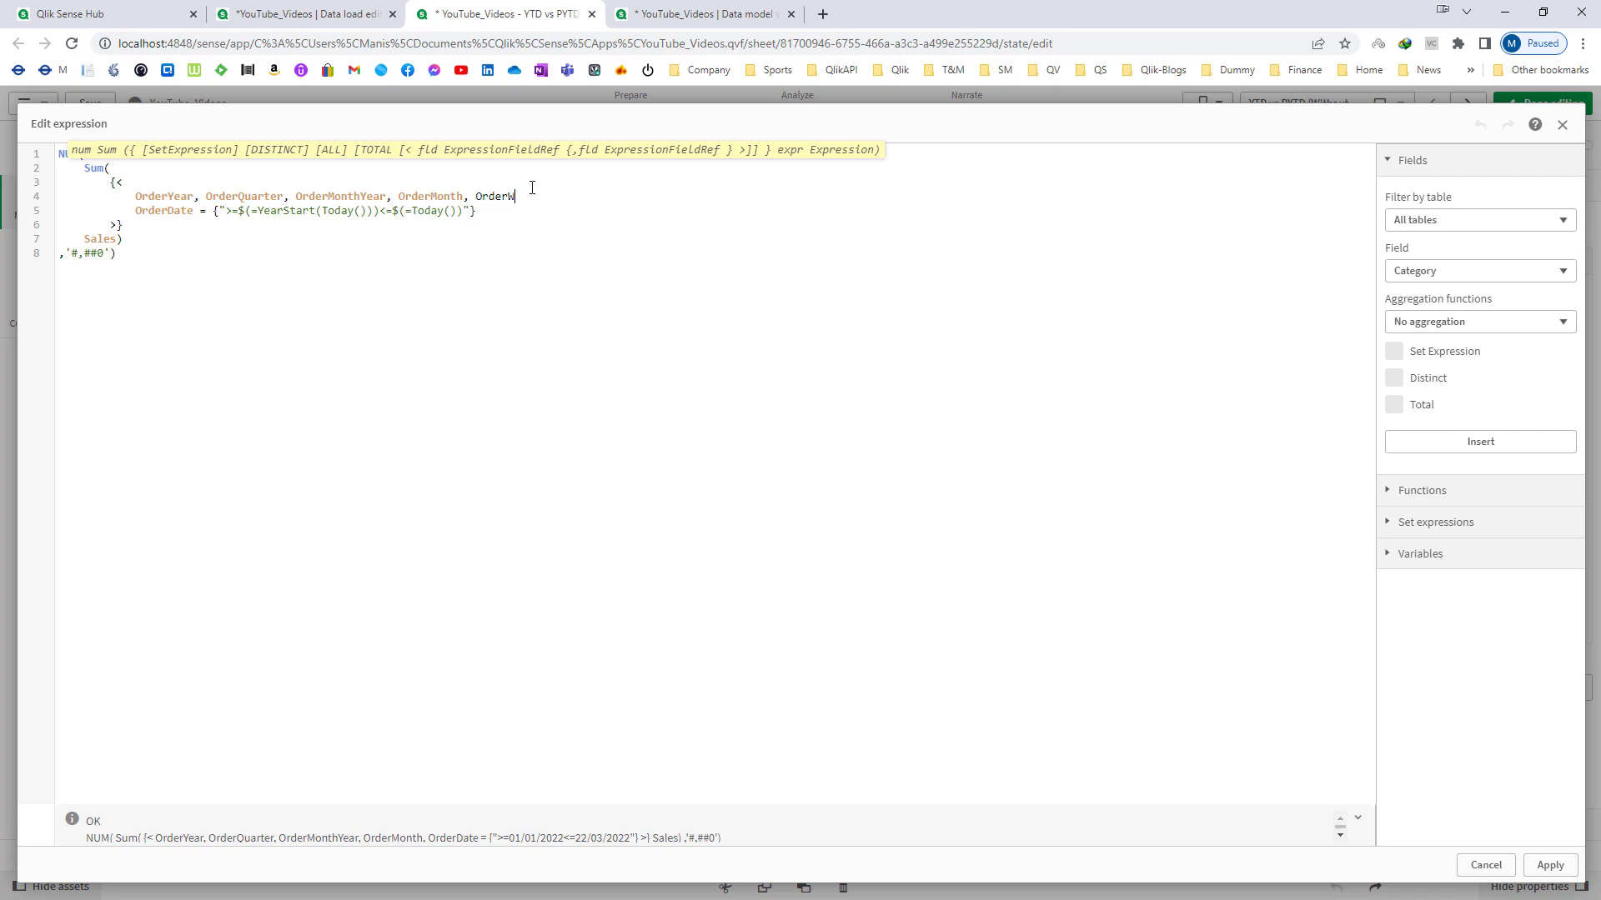
click(1550, 864)
click(1542, 102)
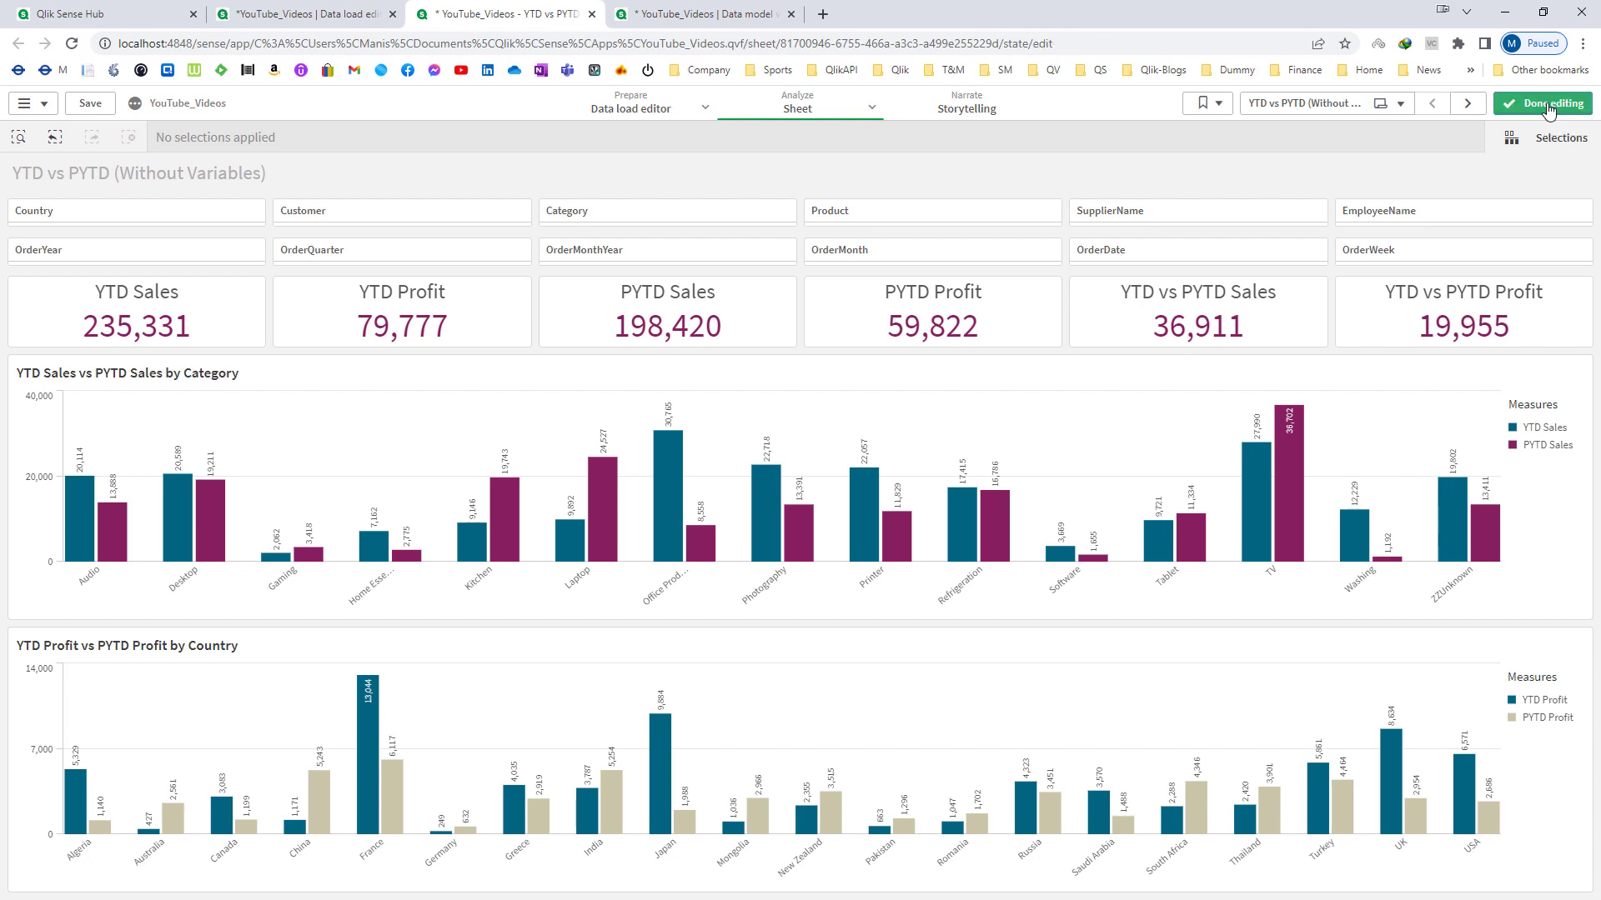
Reopen the sheet for editing and create a new variable named vYTDSales without a definition.
click(1546, 103)
click(42, 857)
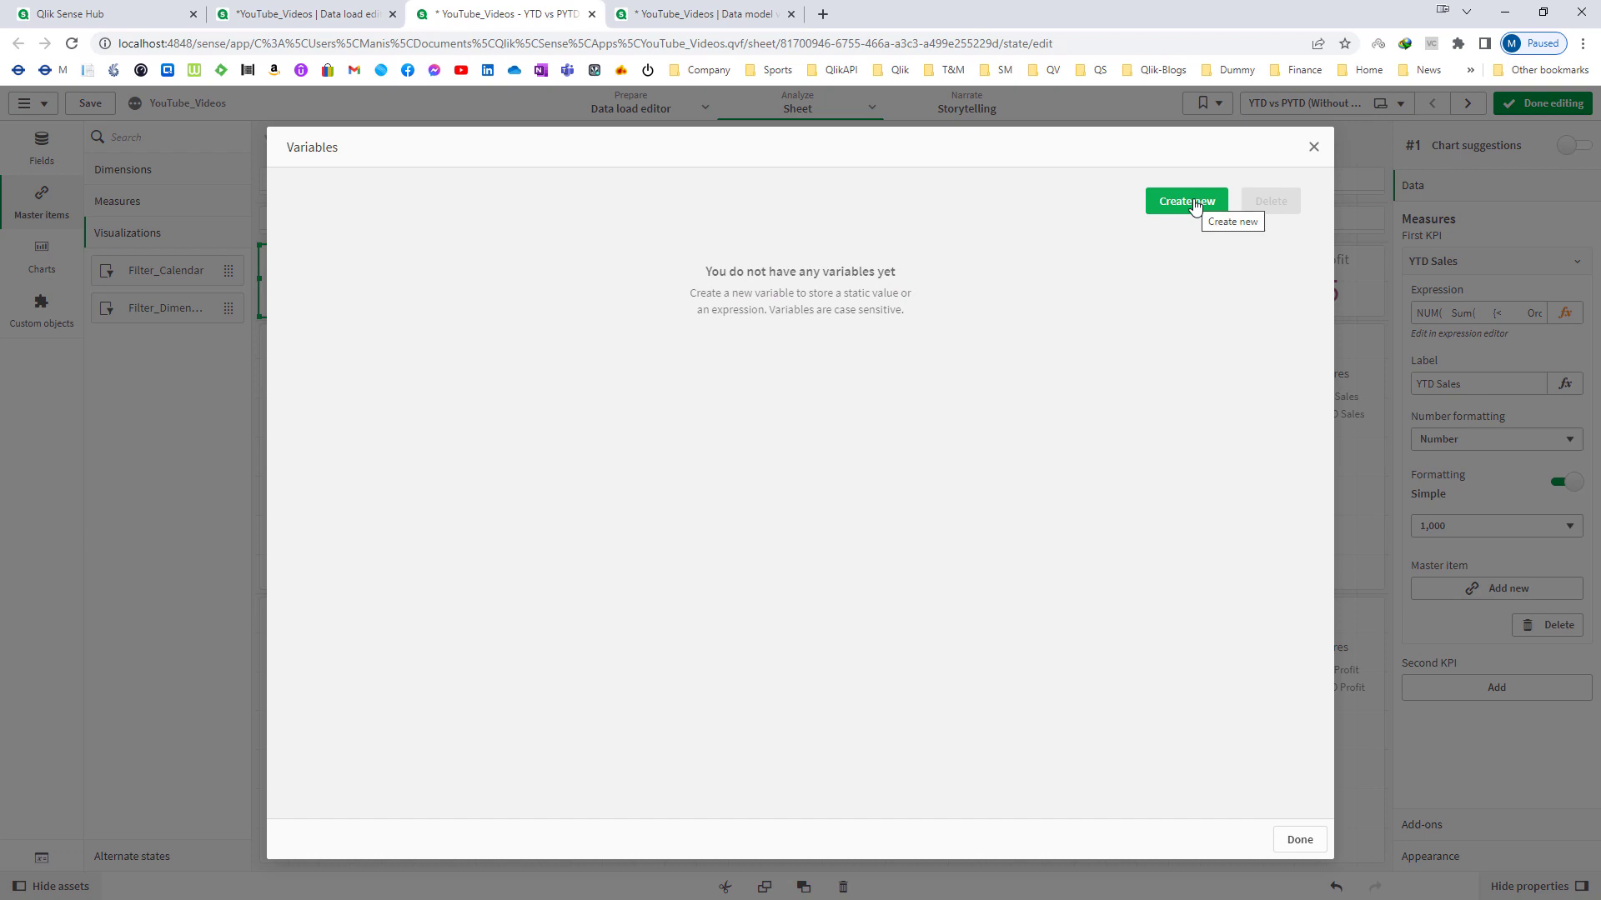
click(1219, 215)
click(649, 411)
text(vYTDSales)
key(Tab)
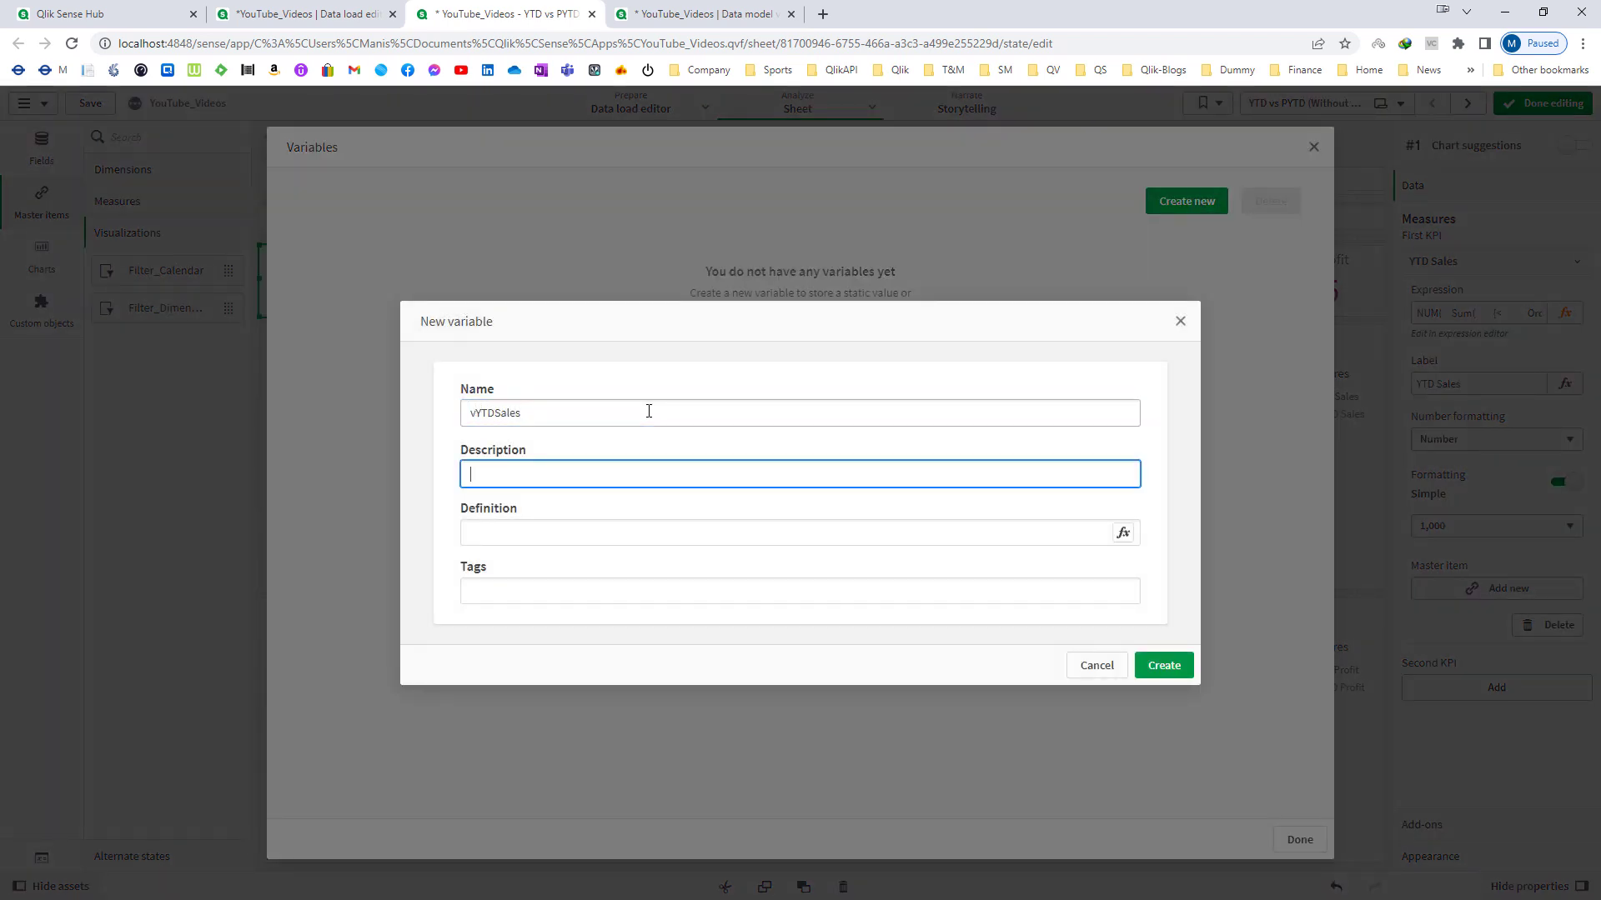
click(1164, 666)
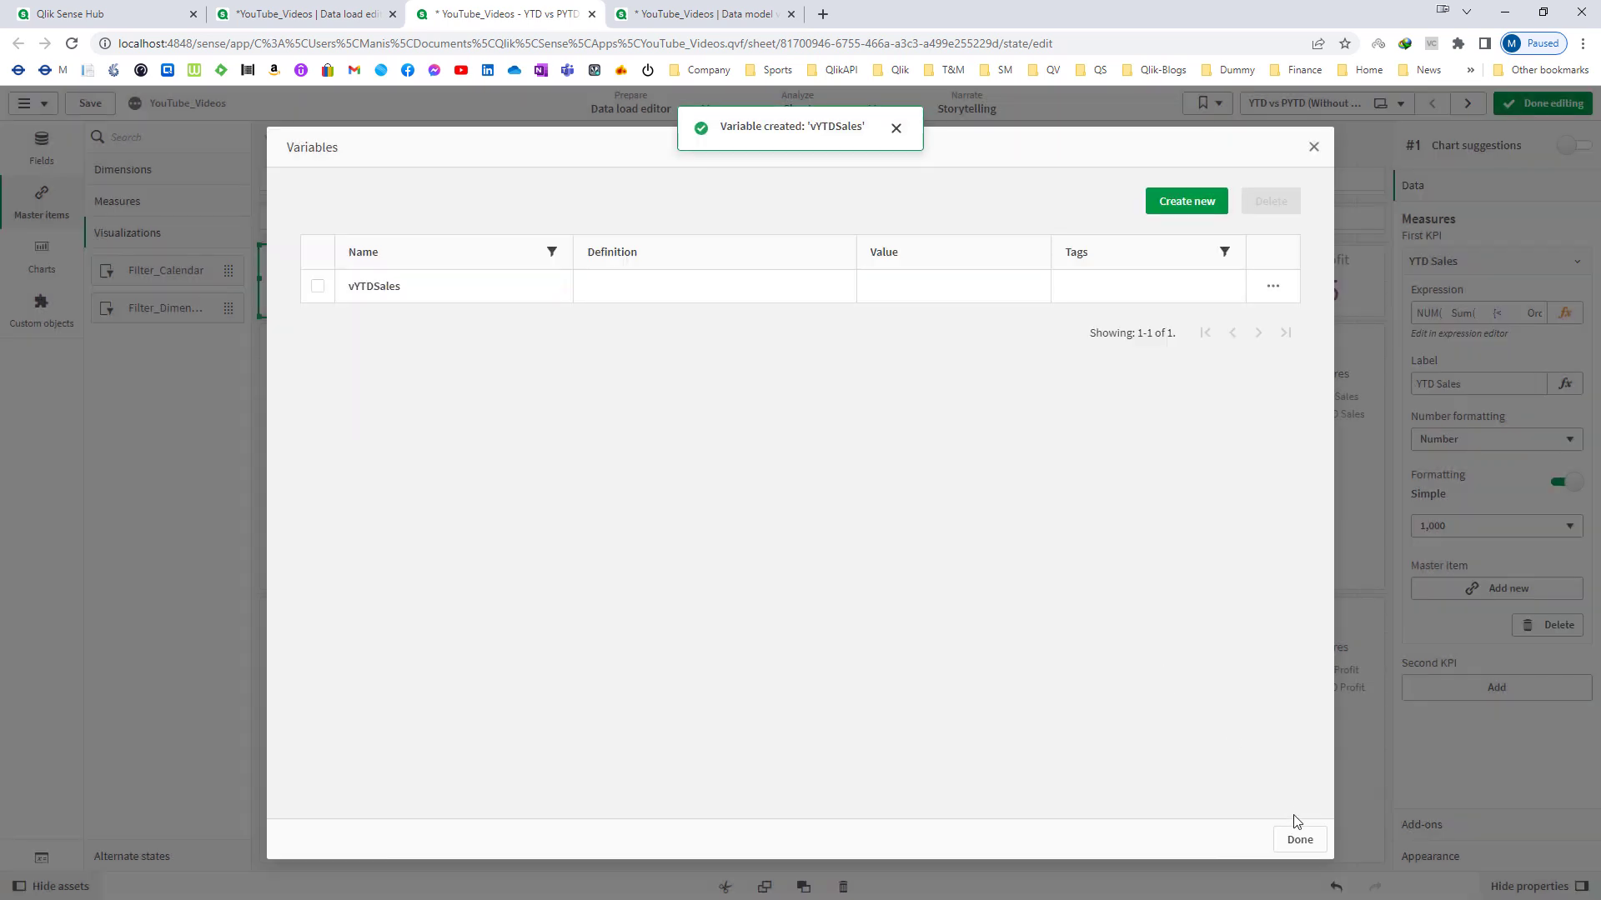
click(1293, 841)
Copy the YTD Sales KPI's full expression into the definition of the vYTDSales variable and save it.
click(1565, 313)
key(ctrl+a)
key(ctrl+c)
click(1549, 865)
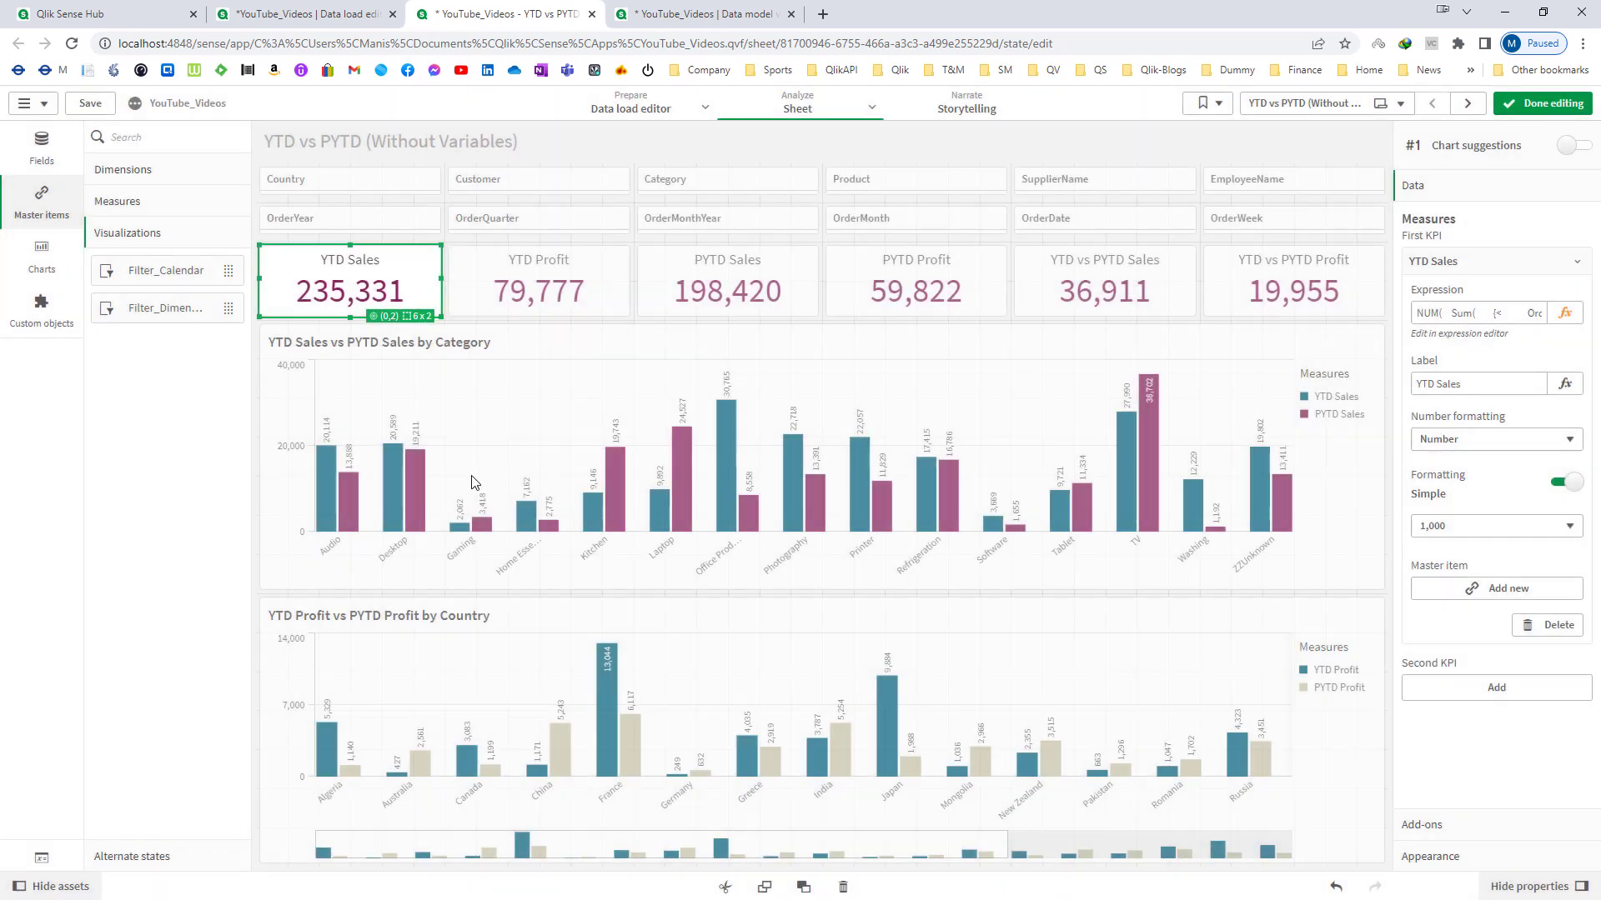
click(41, 857)
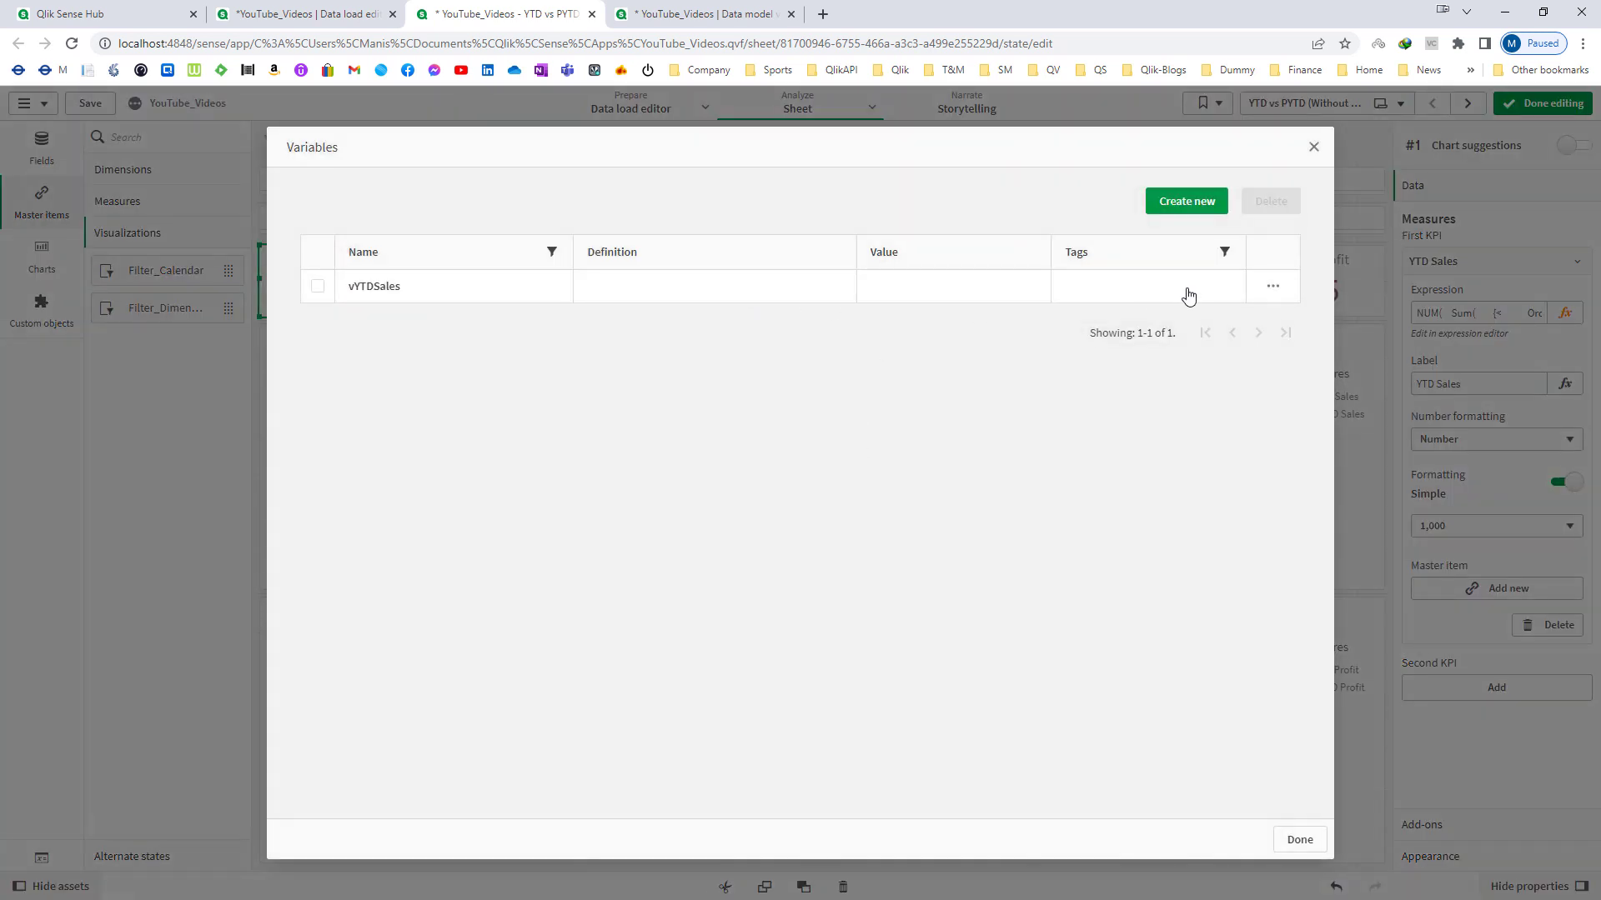
click(1278, 296)
click(1232, 288)
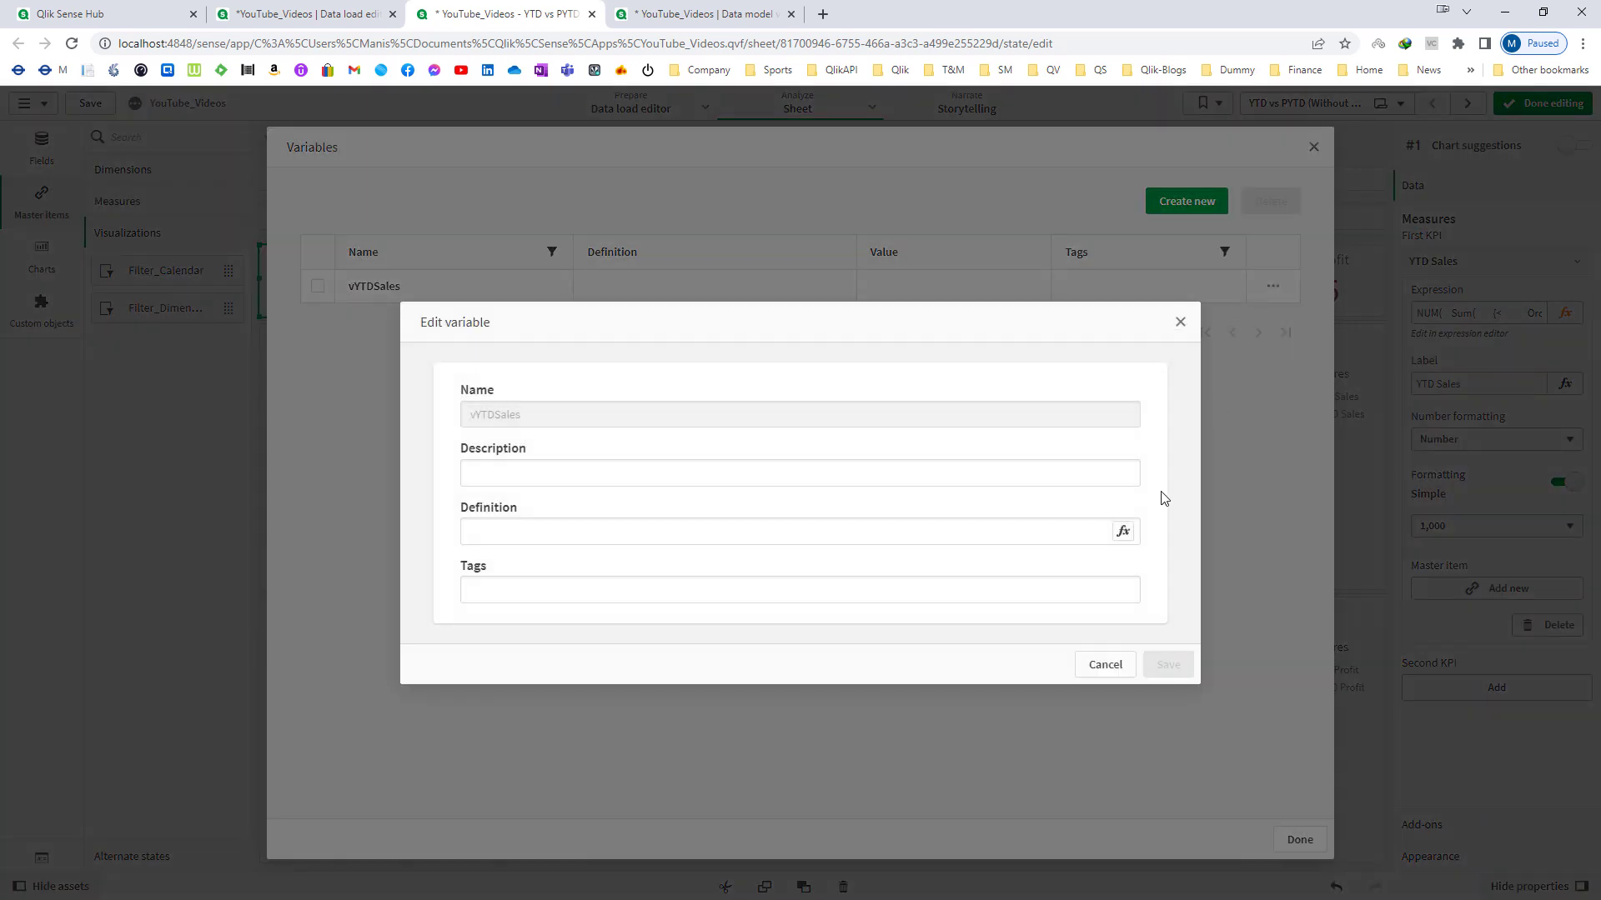
click(1123, 532)
key(ctrl+v)
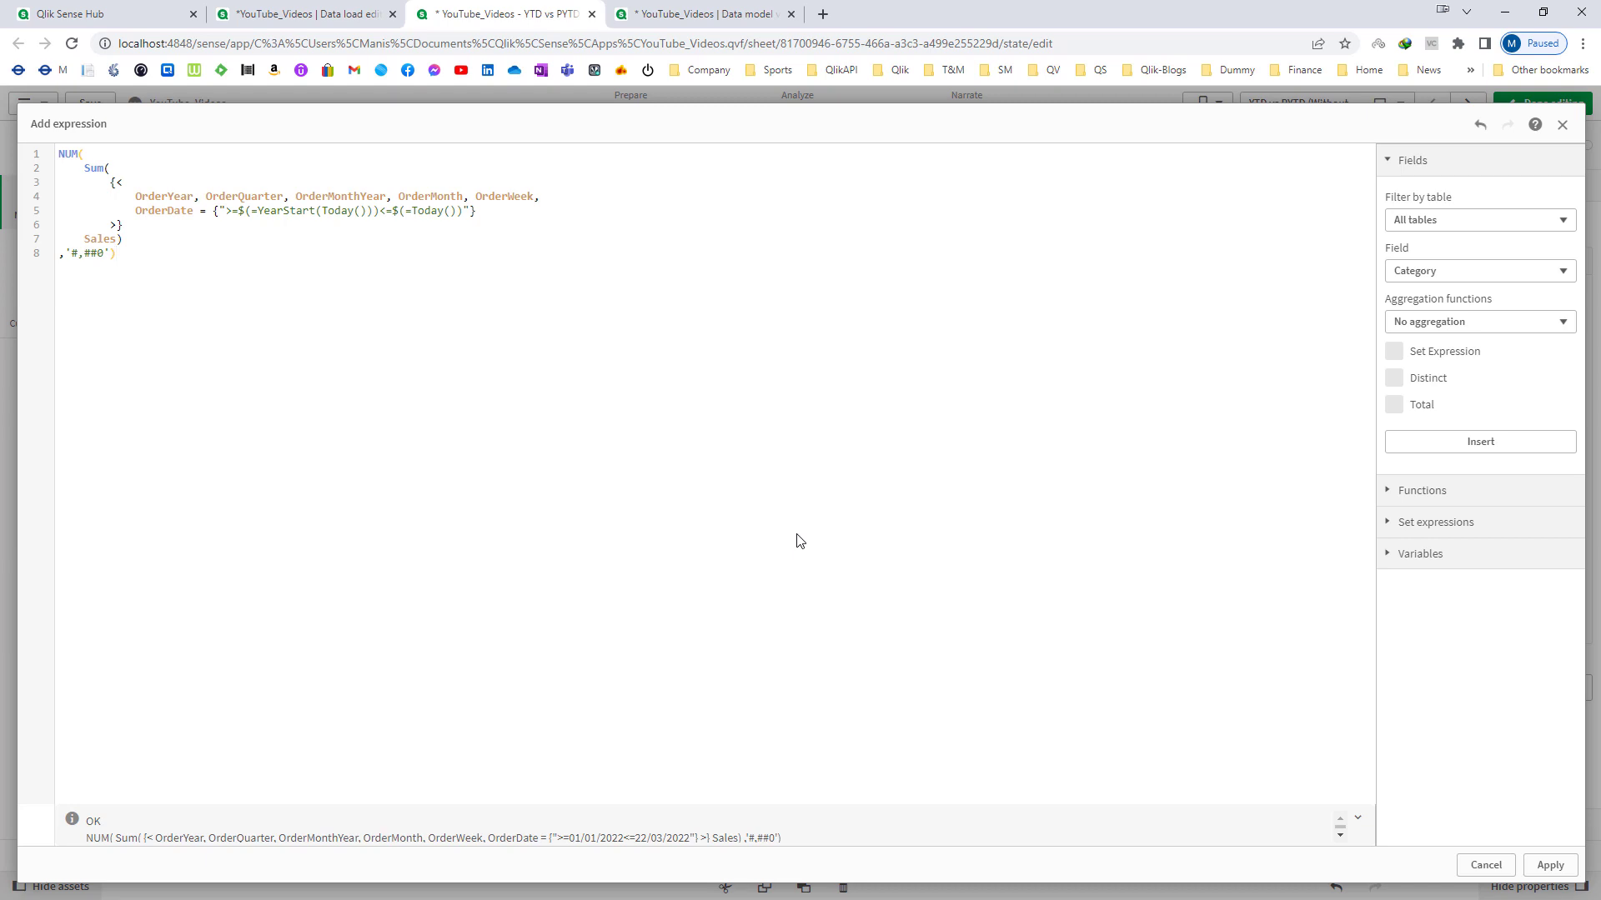
click(1544, 863)
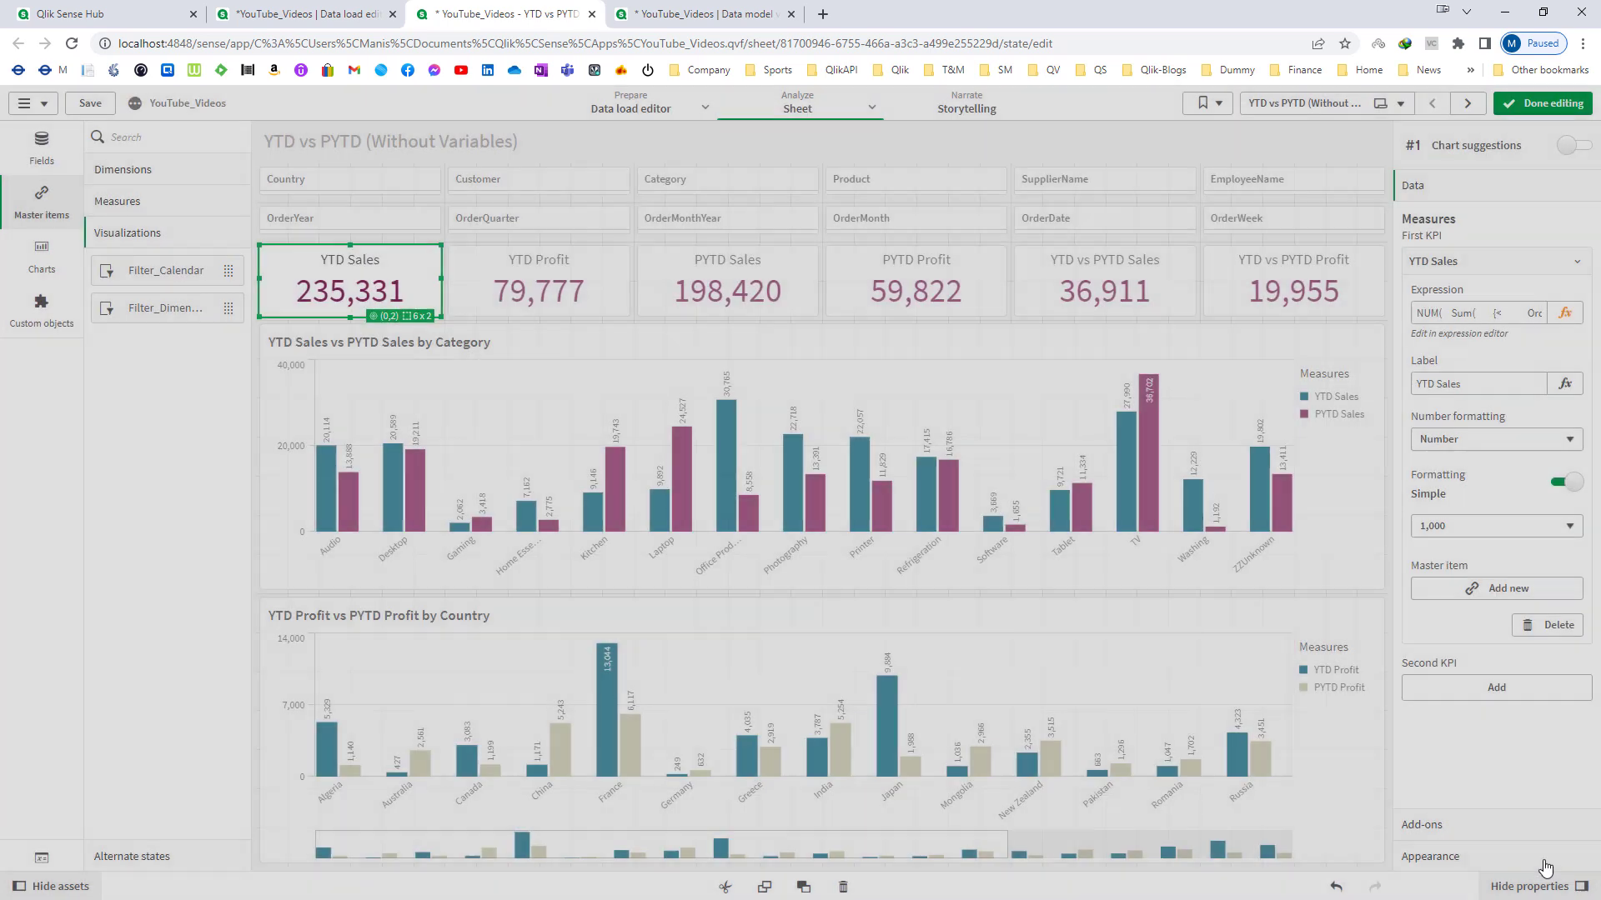
click(1168, 665)
click(1296, 838)
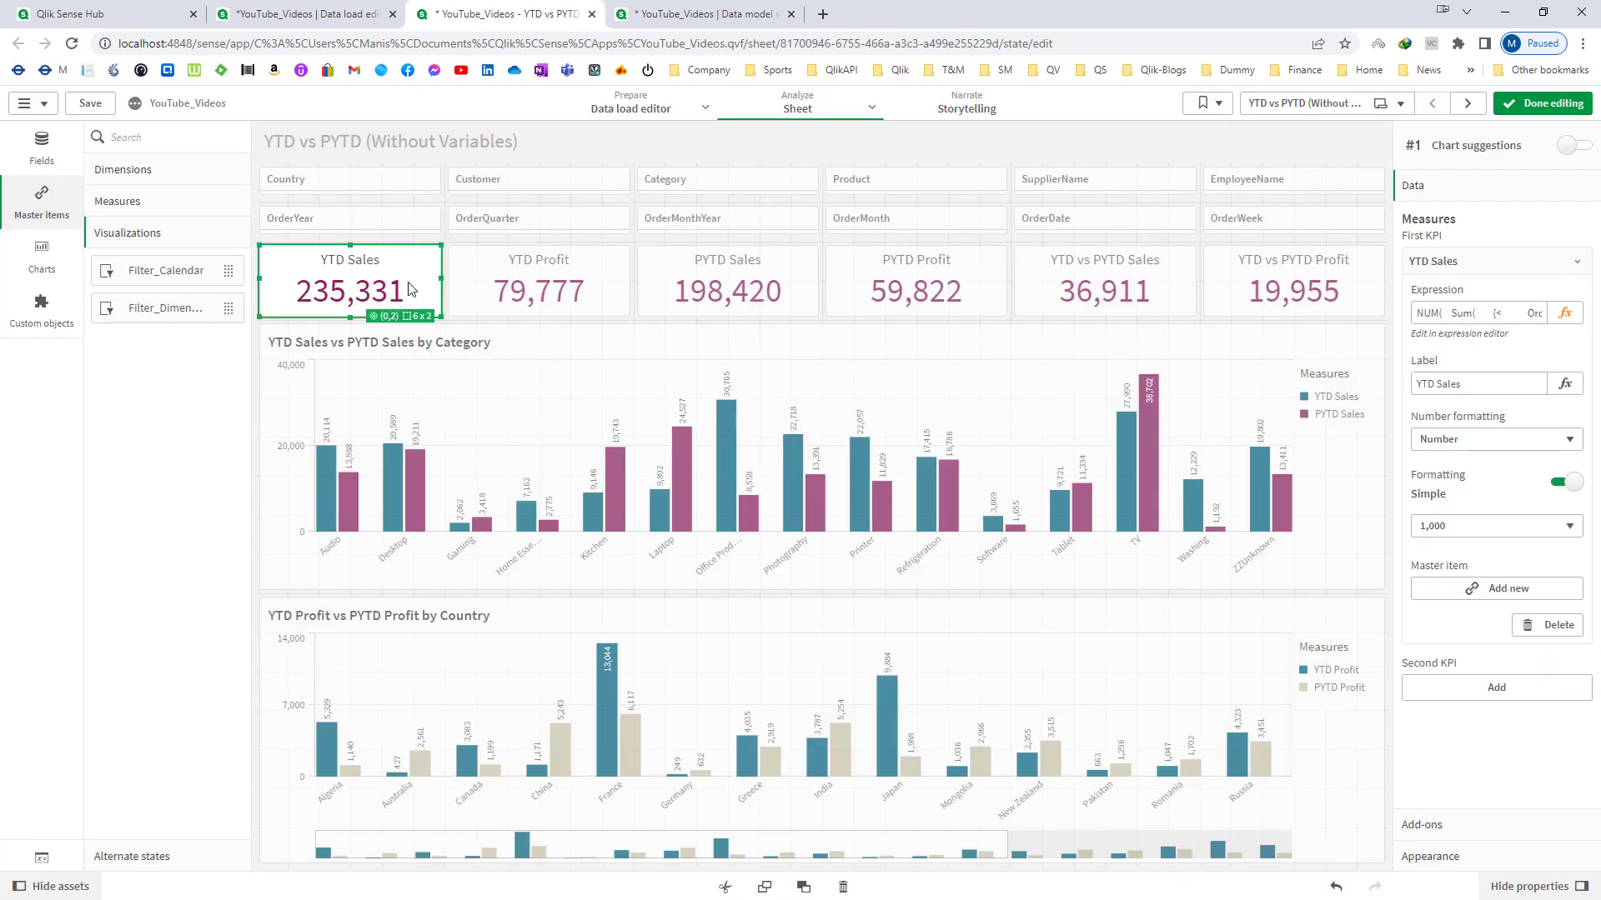
Replace the YTD Sales KPI's measure expression with $(vYTDSales).
click(1564, 312)
key(ctrl+a)
key(Delete)
text(vYTDSales)
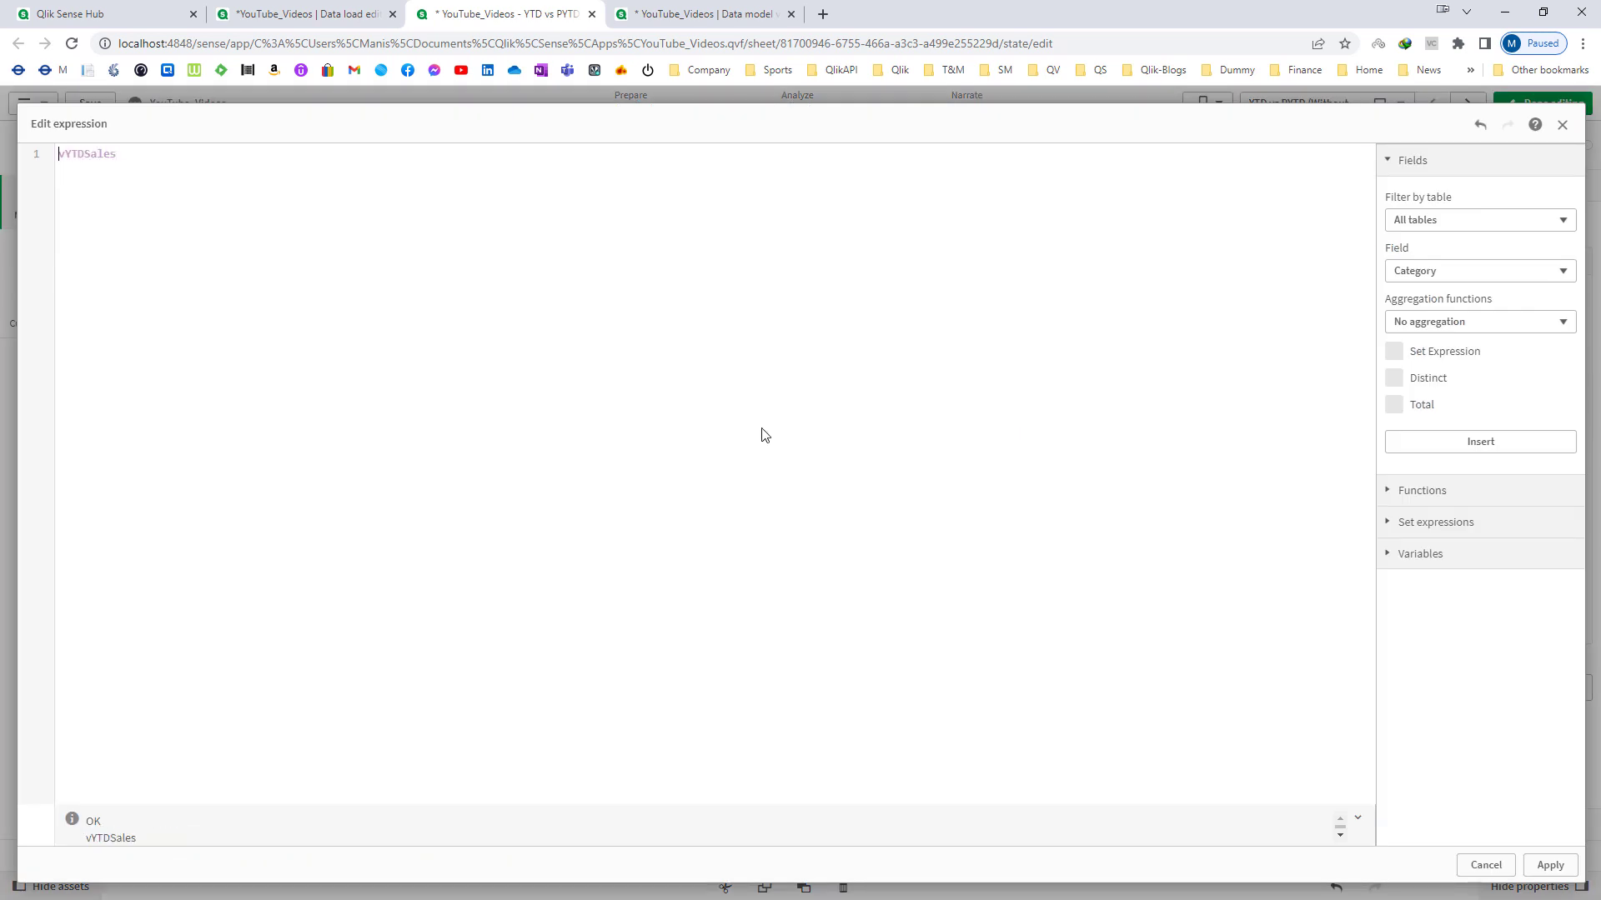
key(Home)
text($()
text())
click(1547, 864)
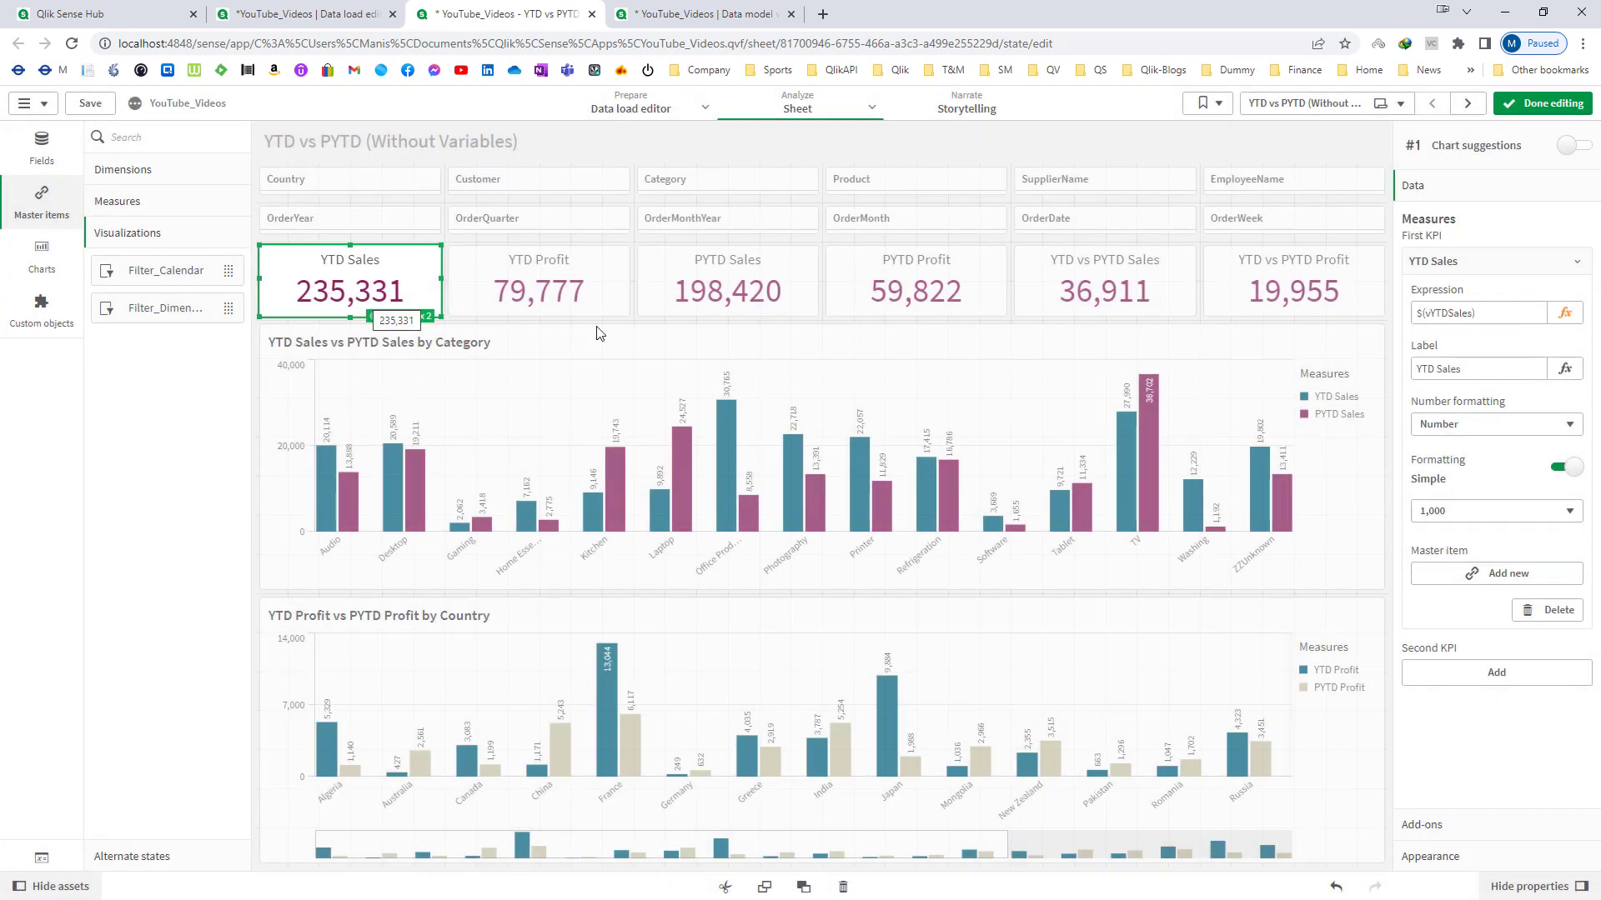
triple_click(1475, 313)
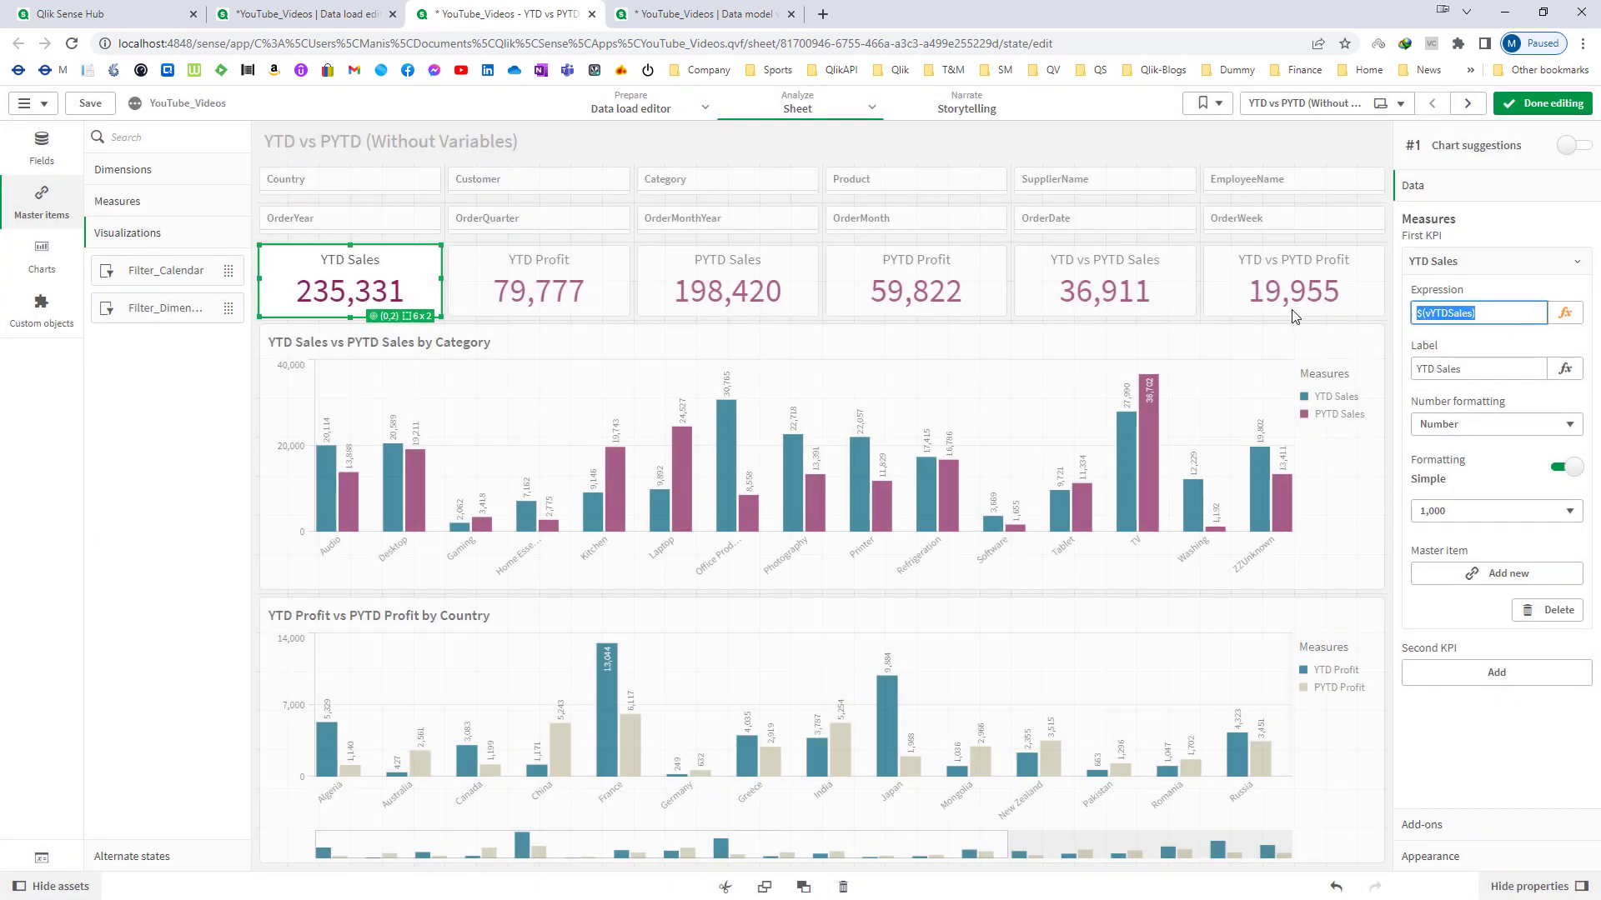
click(1140, 296)
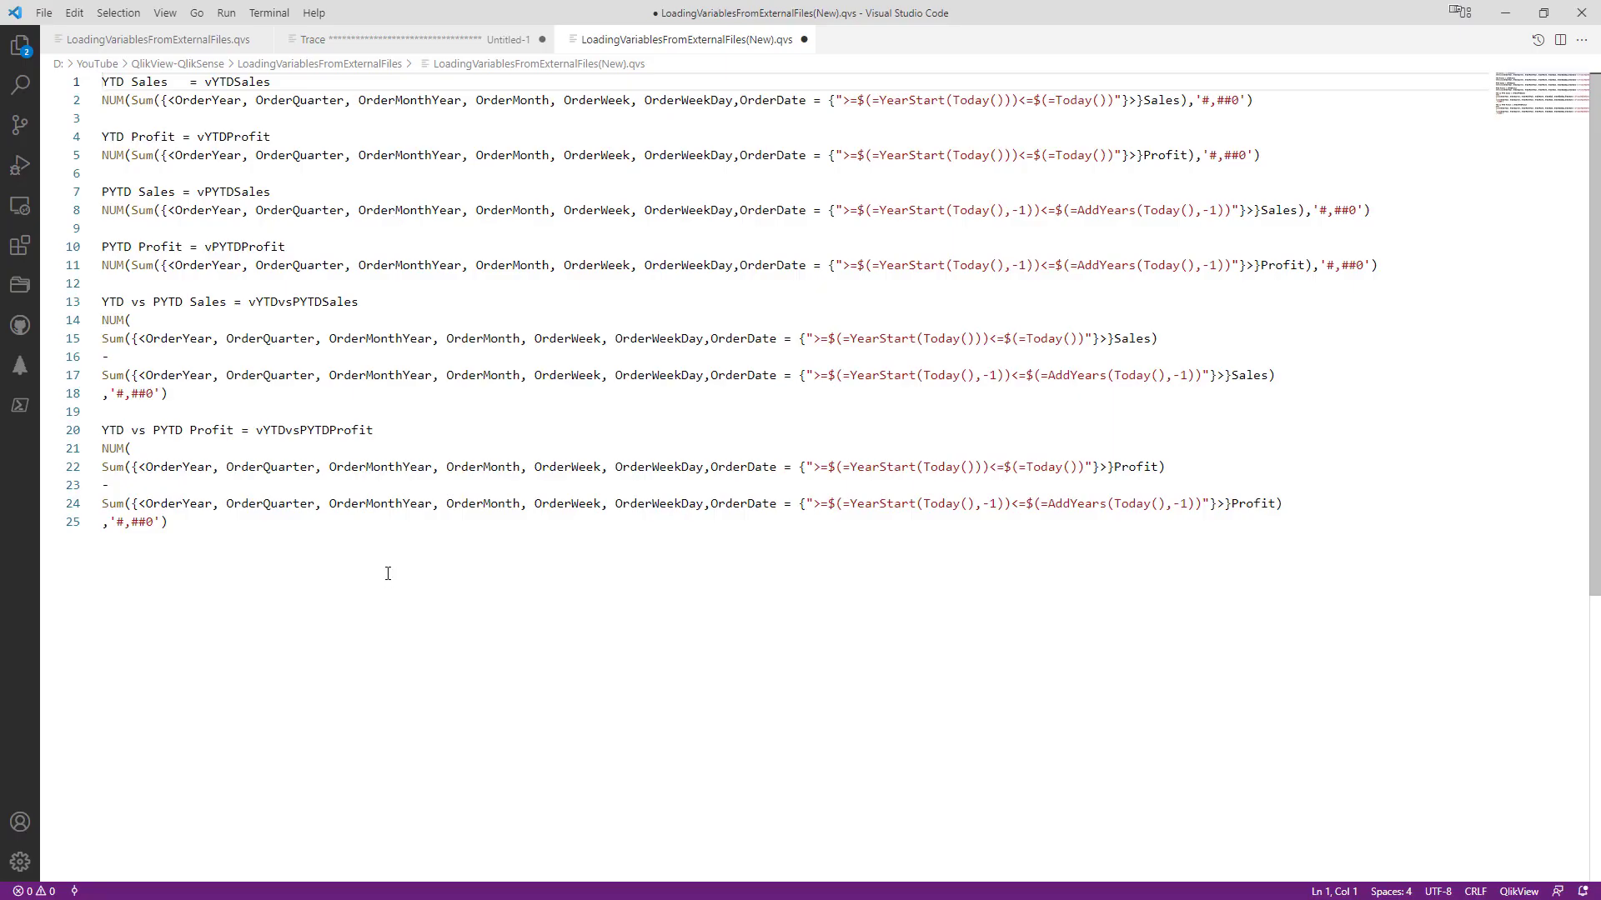
Review the variable name assigned to each YTD, PYTD and YTD vs PYTD expression in LoadingVariablesFromExternalFiles(New).qvs in Visual Studio Code.
click(230, 76)
click(238, 82)
double_click(237, 81)
double_click(230, 137)
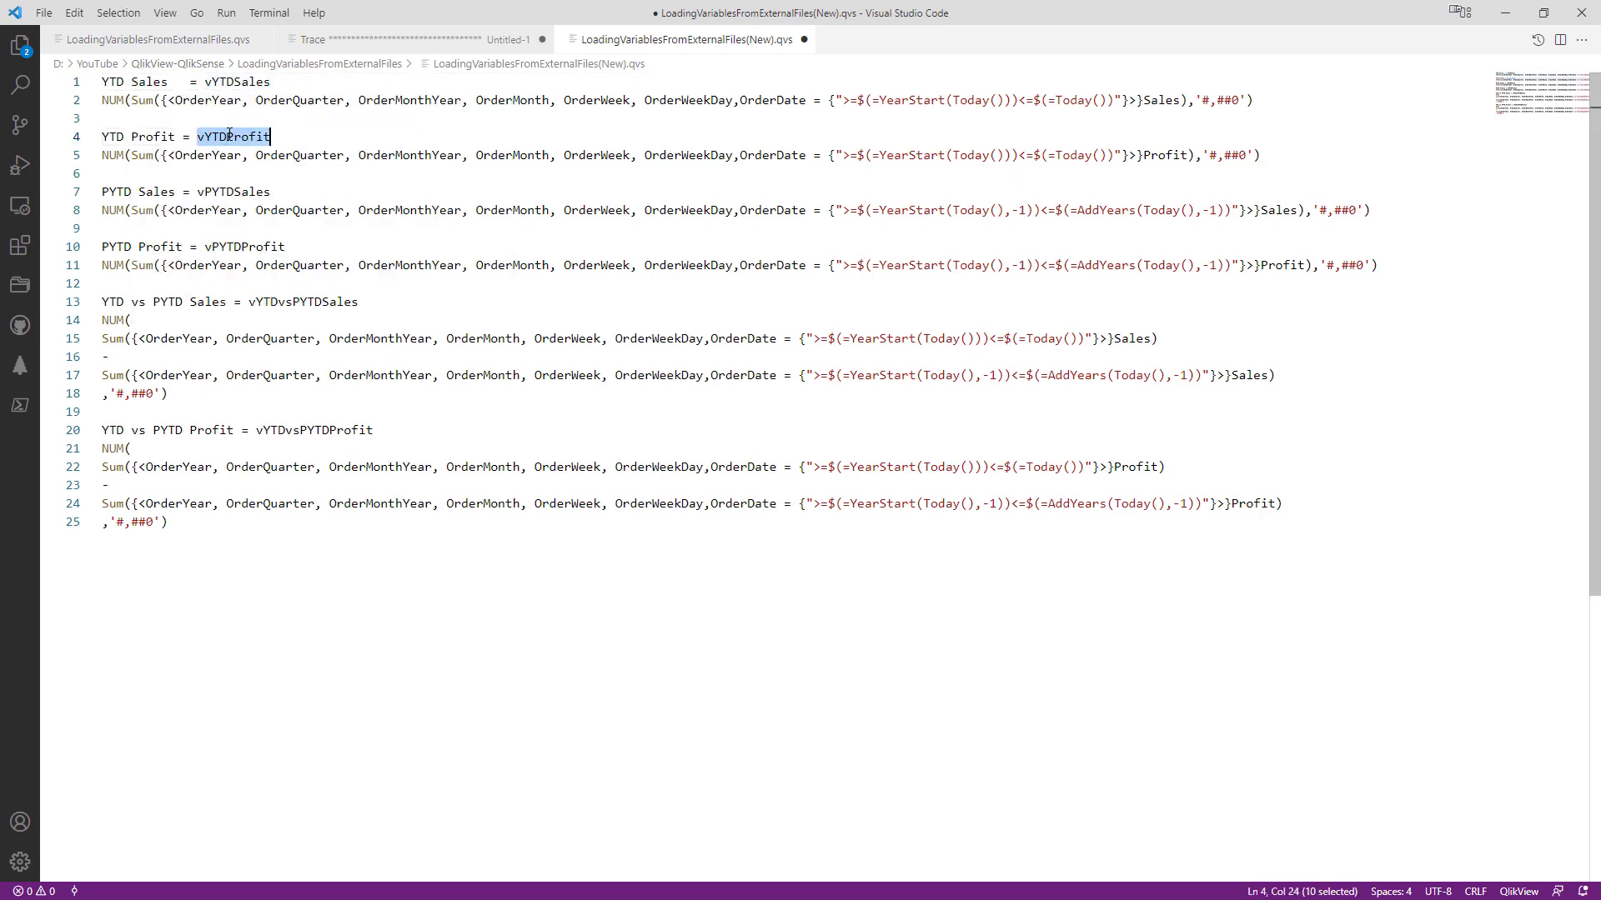
double_click(231, 191)
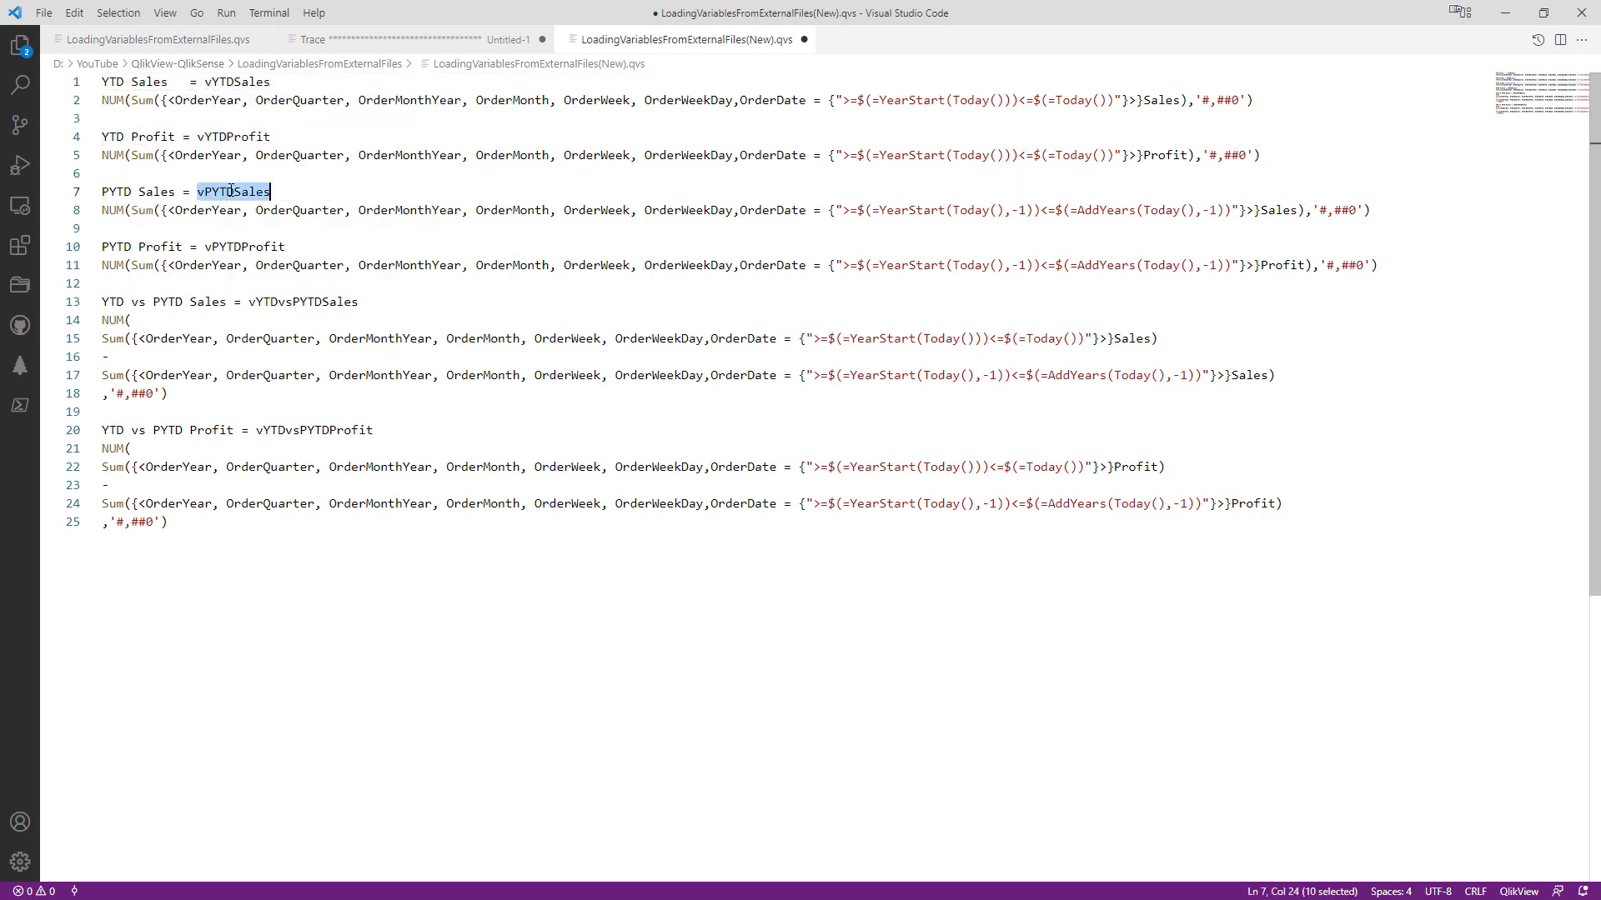
double_click(247, 248)
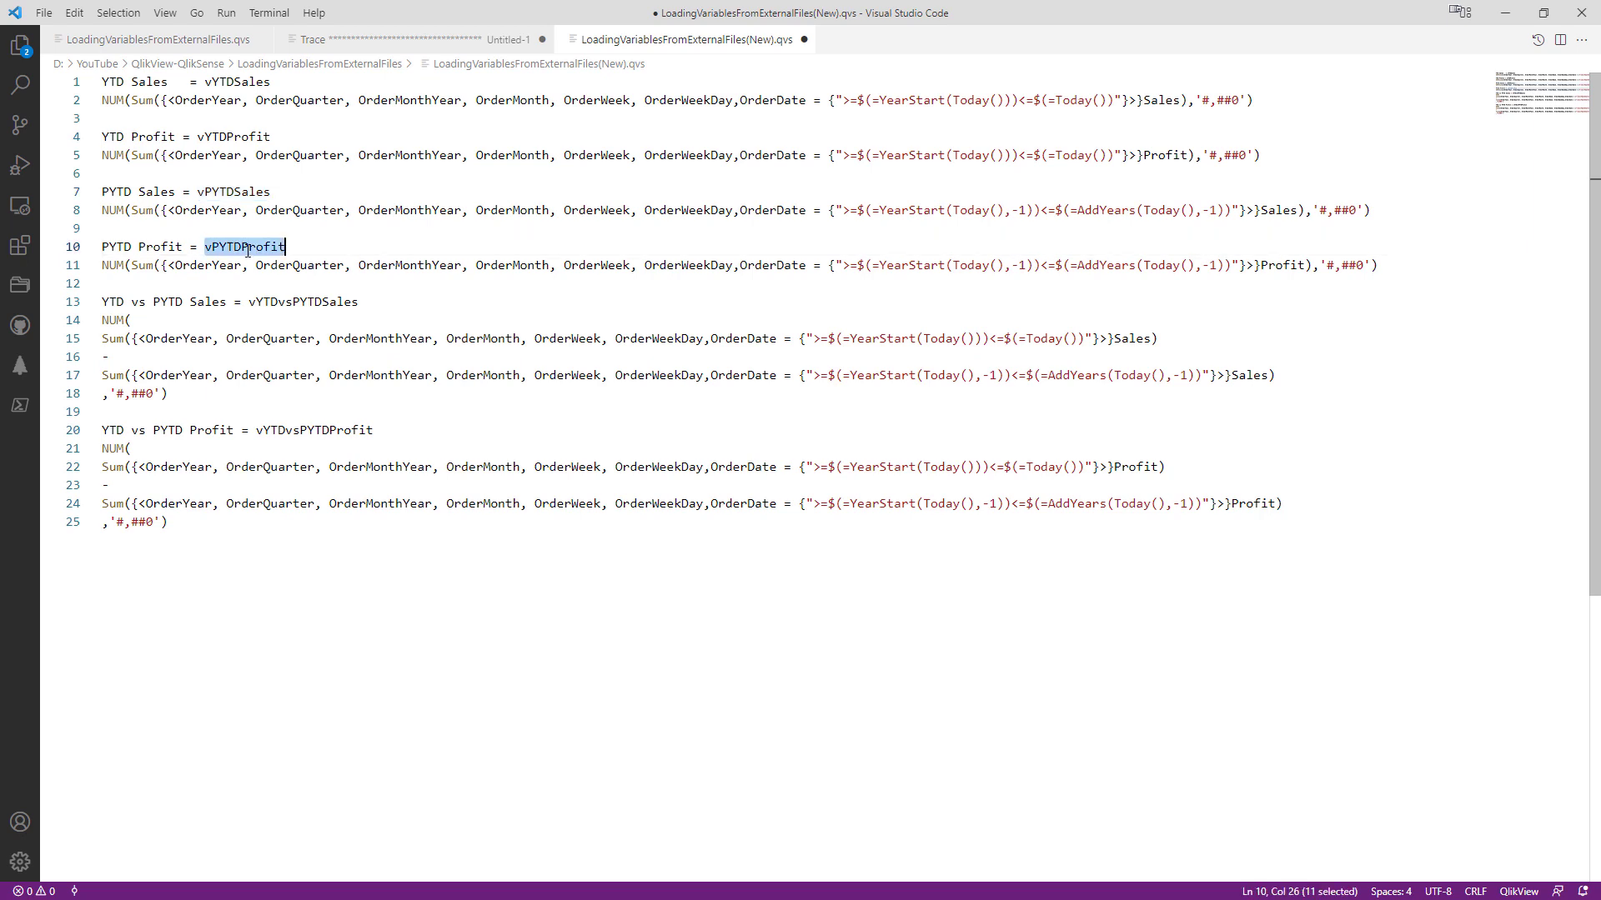
double_click(294, 303)
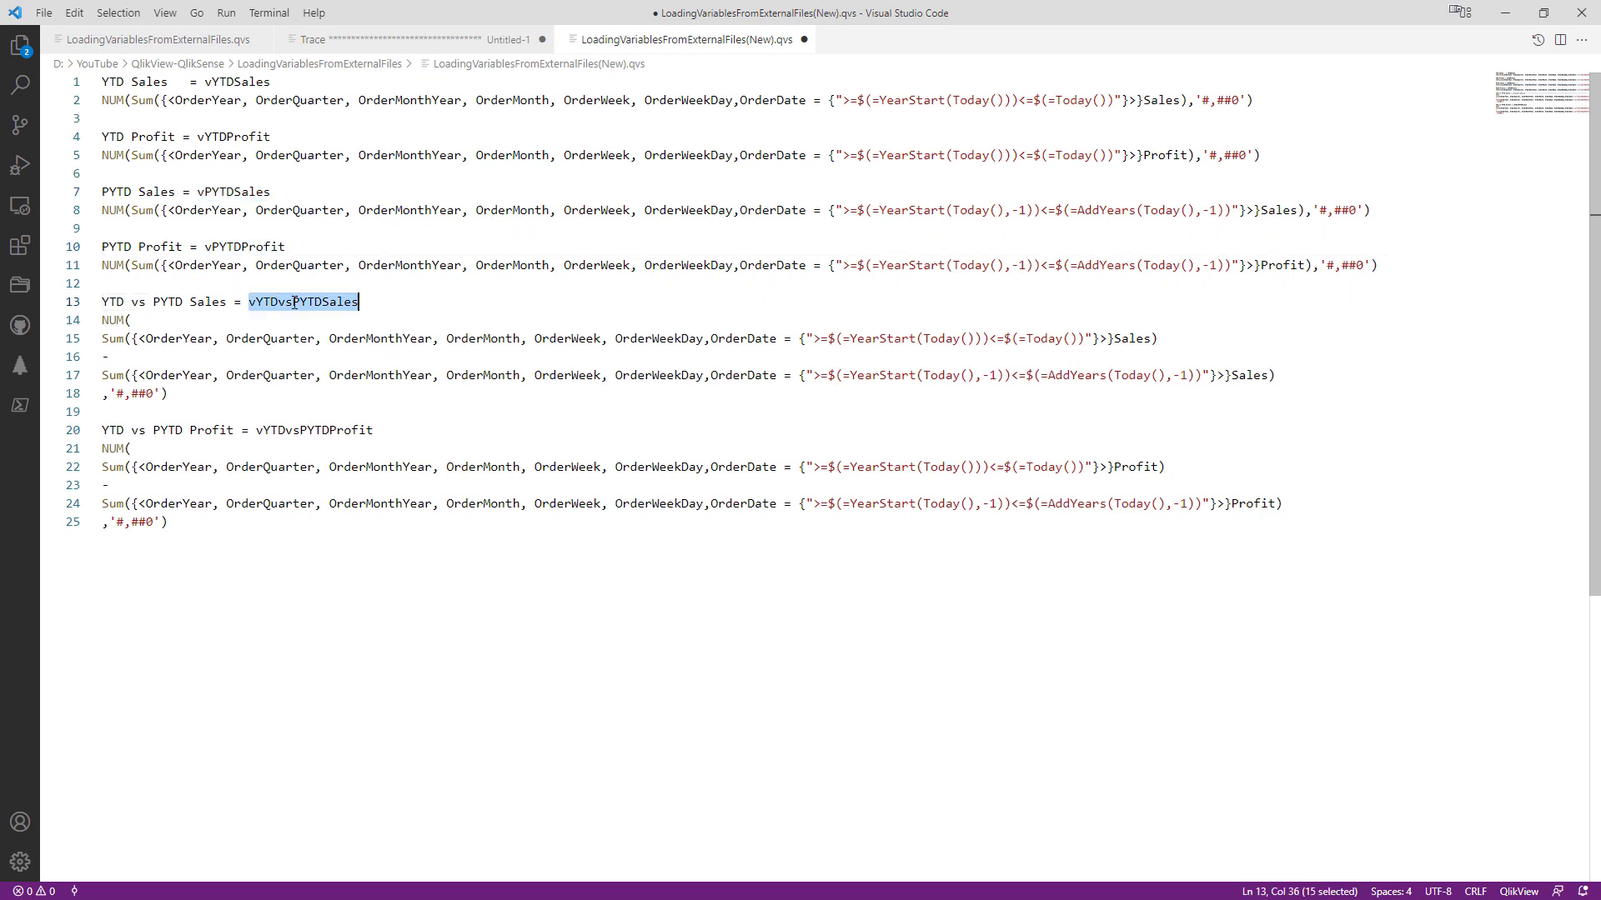
double_click(309, 430)
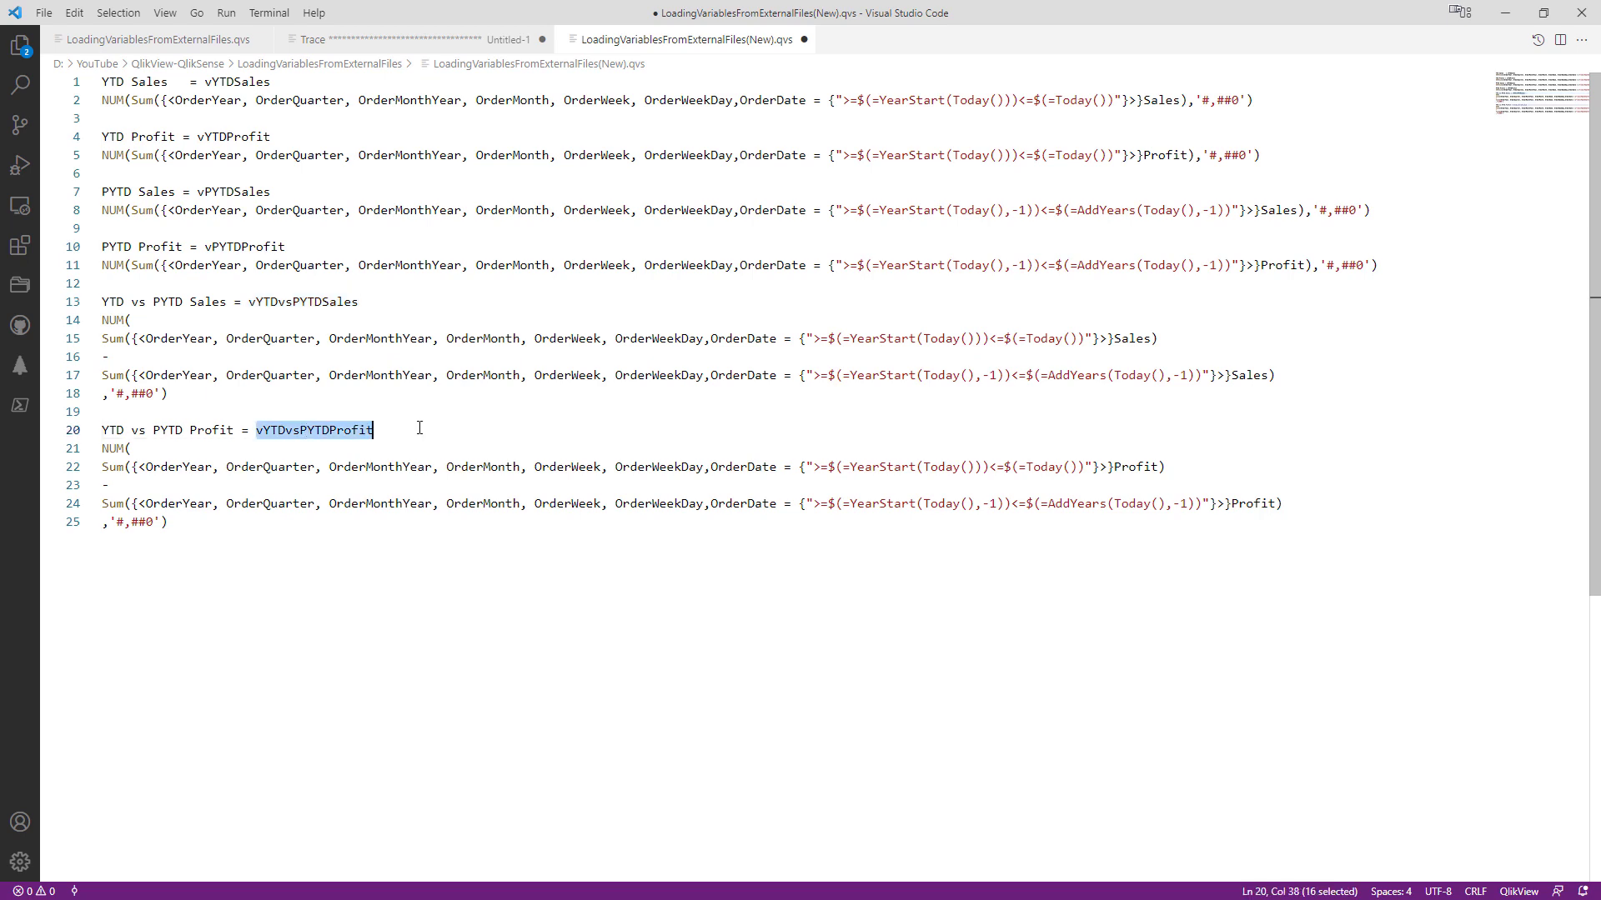
click(1509, 15)
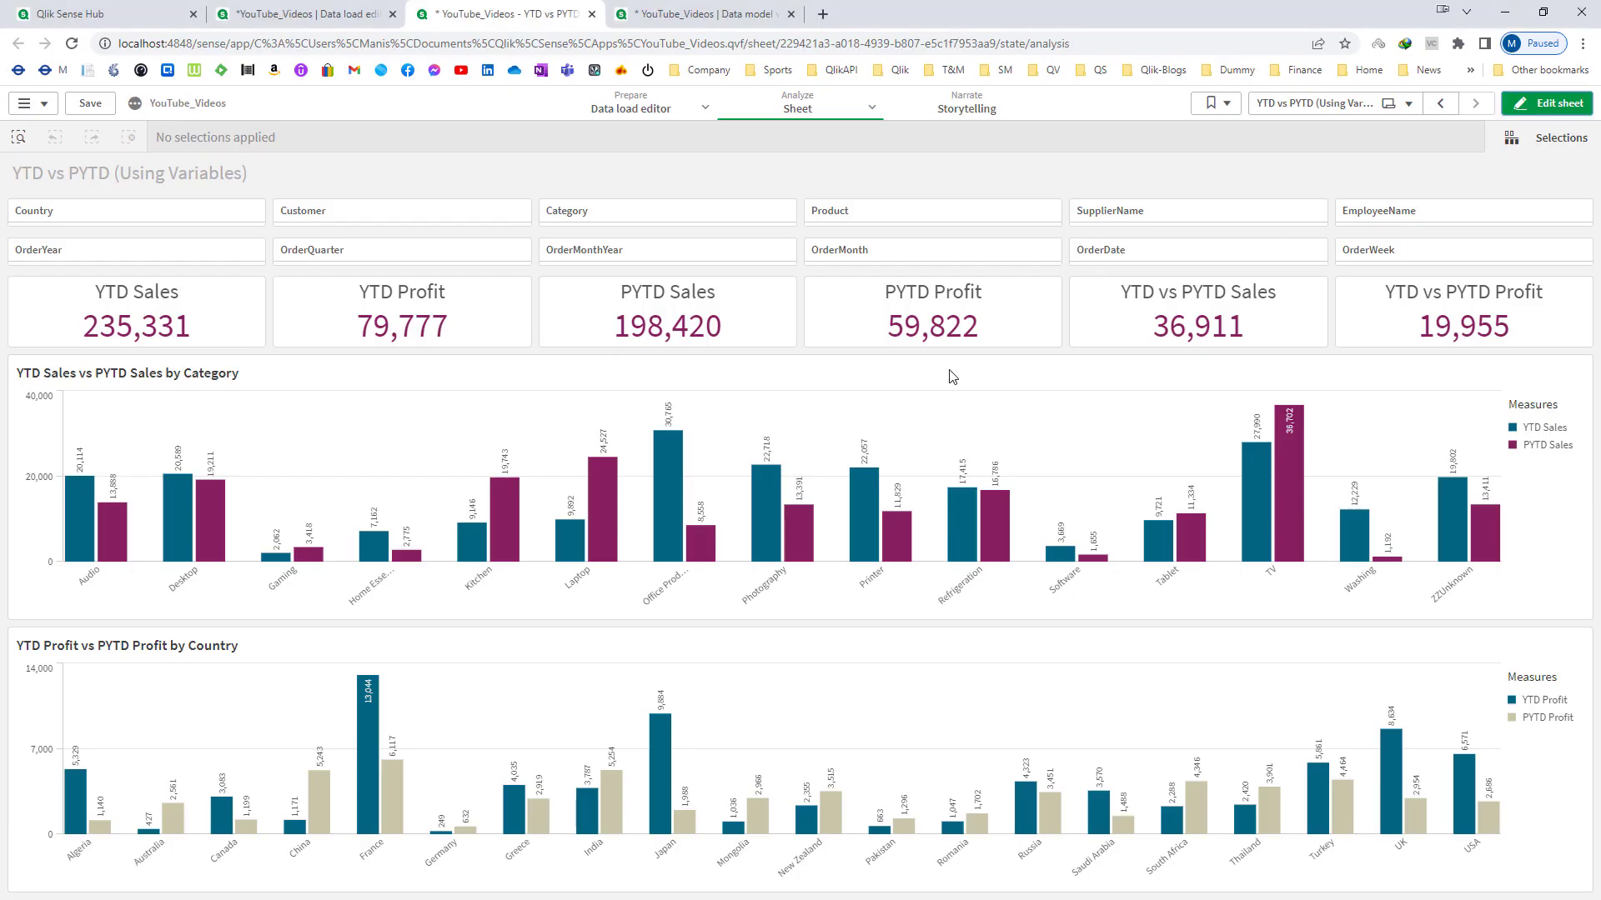
Open the YTD vs PYTD (Using Variables) sheet for editing and inspect the measure expressions of its KPIs and the Sales by Category chart.
click(1549, 102)
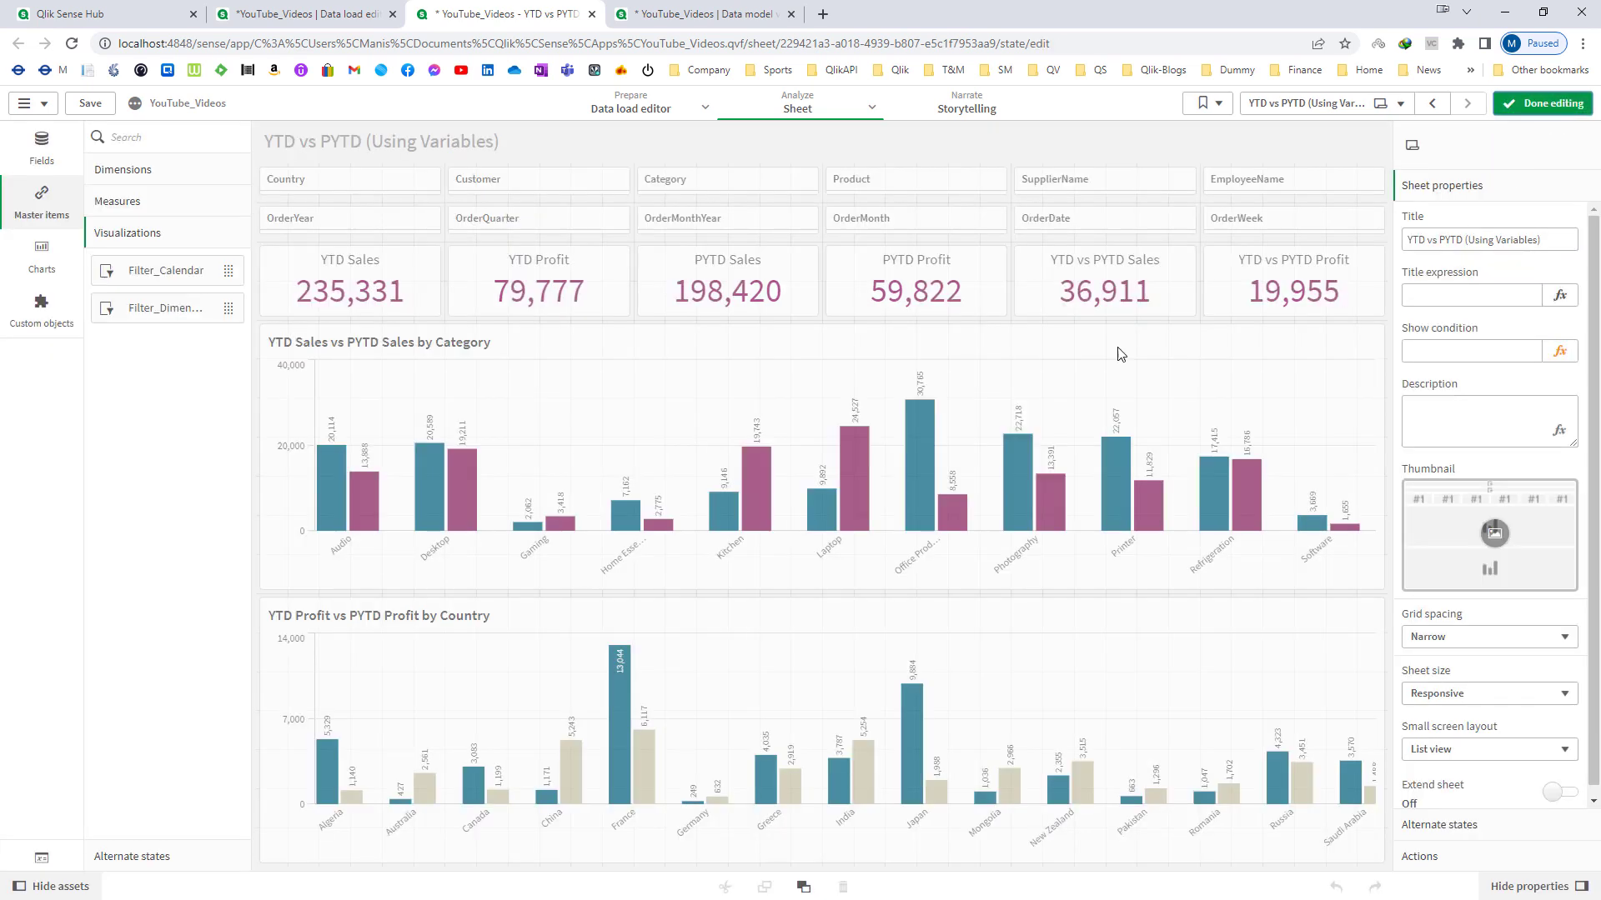
click(387, 279)
click(1489, 317)
click(526, 306)
click(1408, 313)
click(1342, 333)
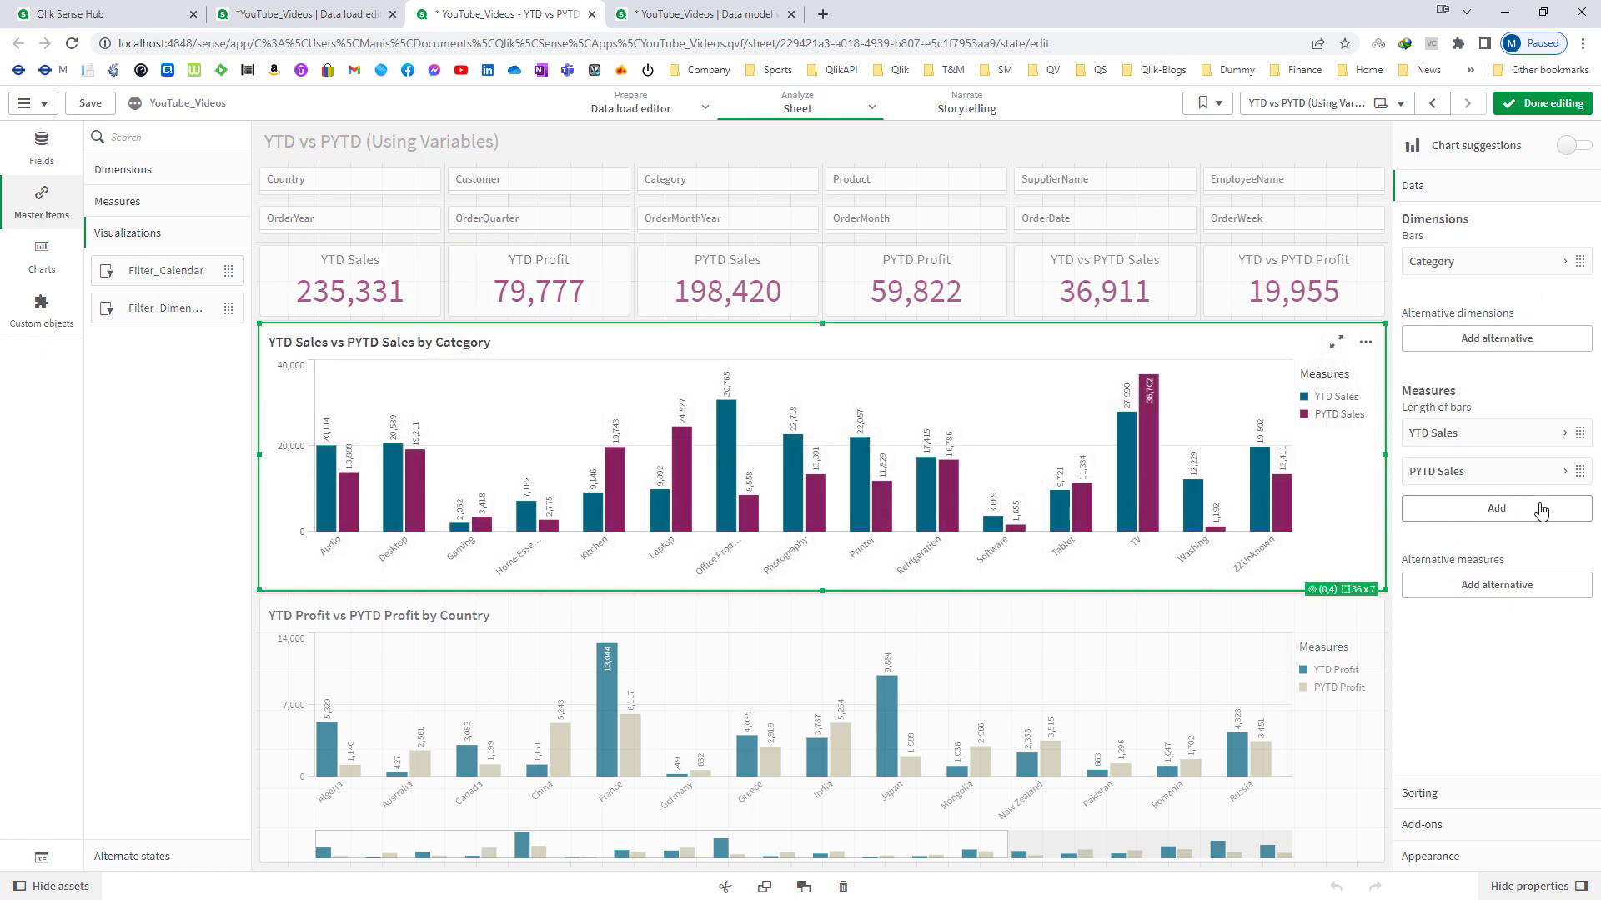
click(1513, 433)
click(1507, 474)
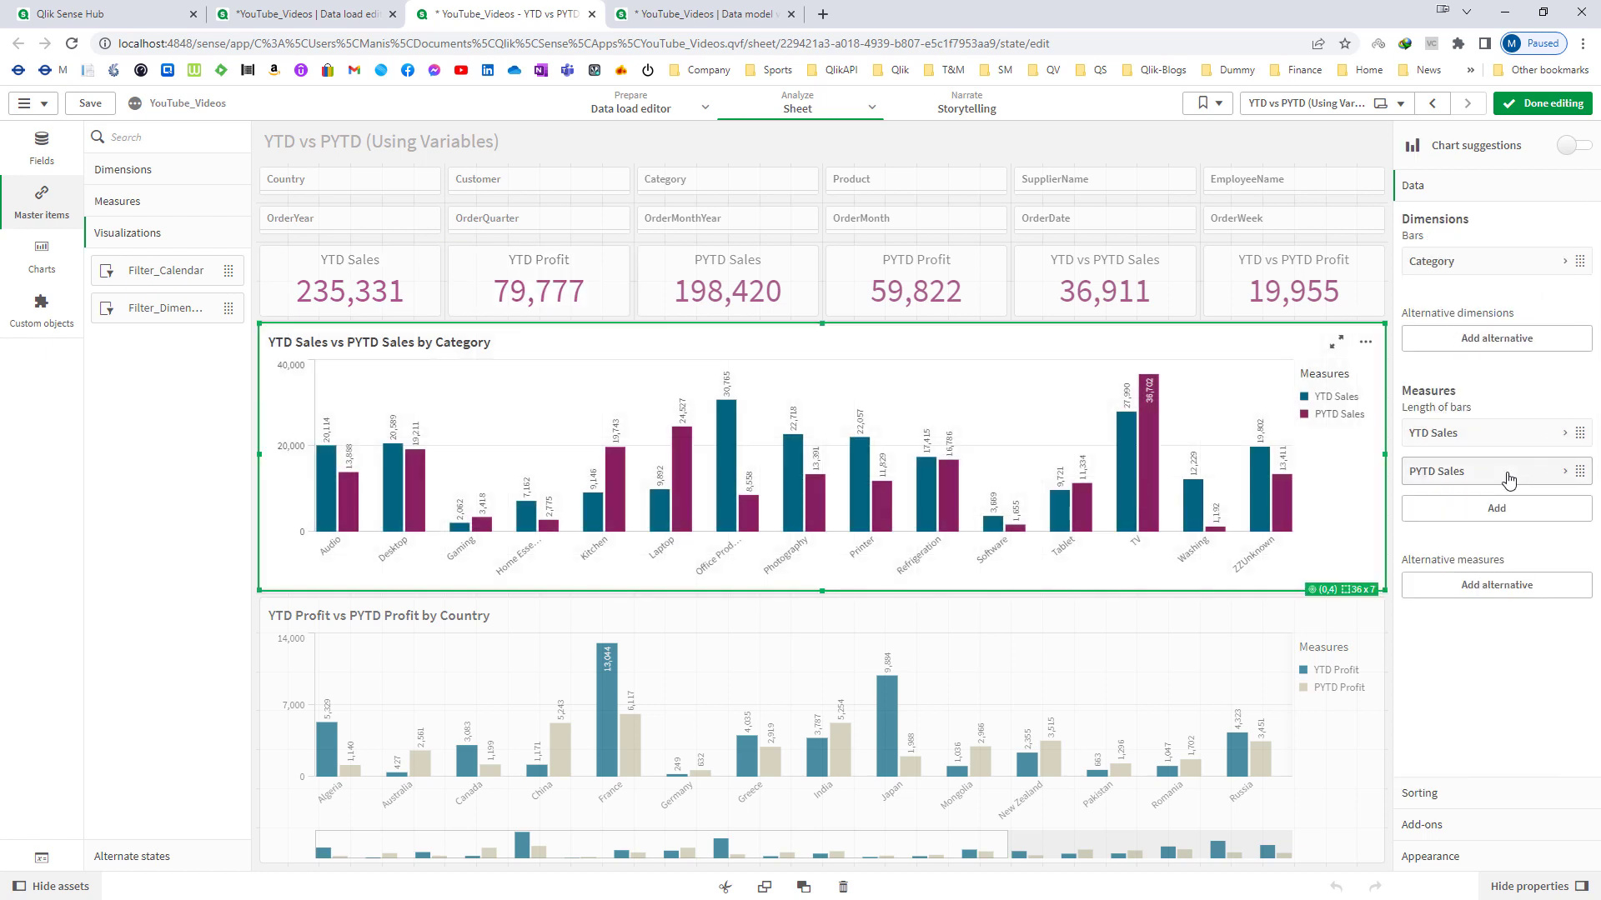
click(1509, 480)
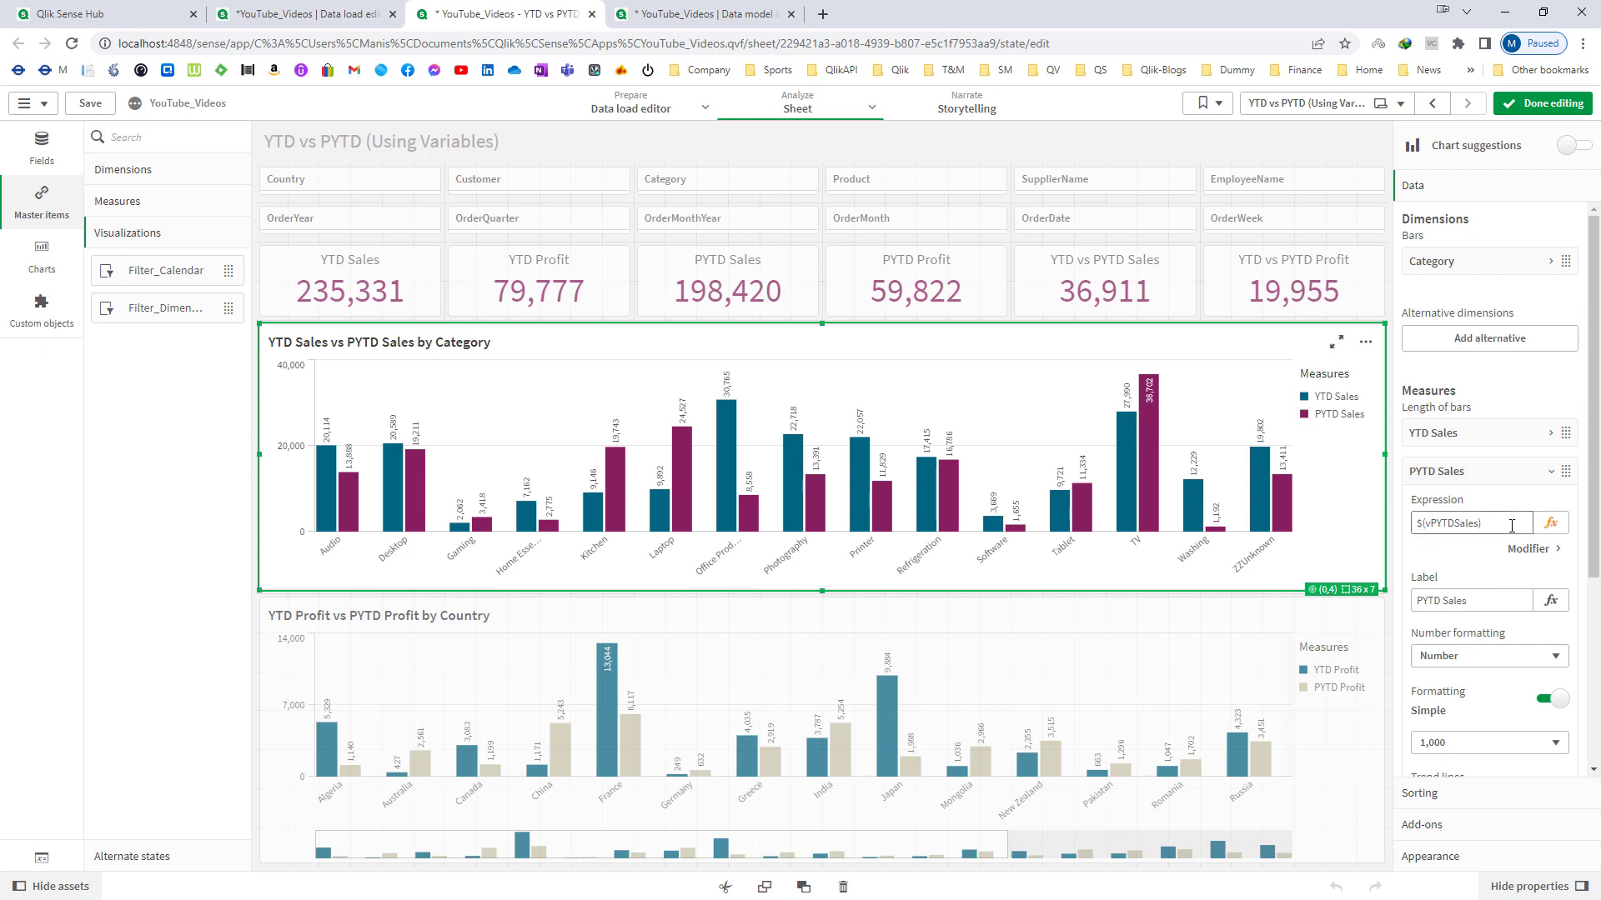
drag(1512, 526, 1415, 526)
click(1451, 469)
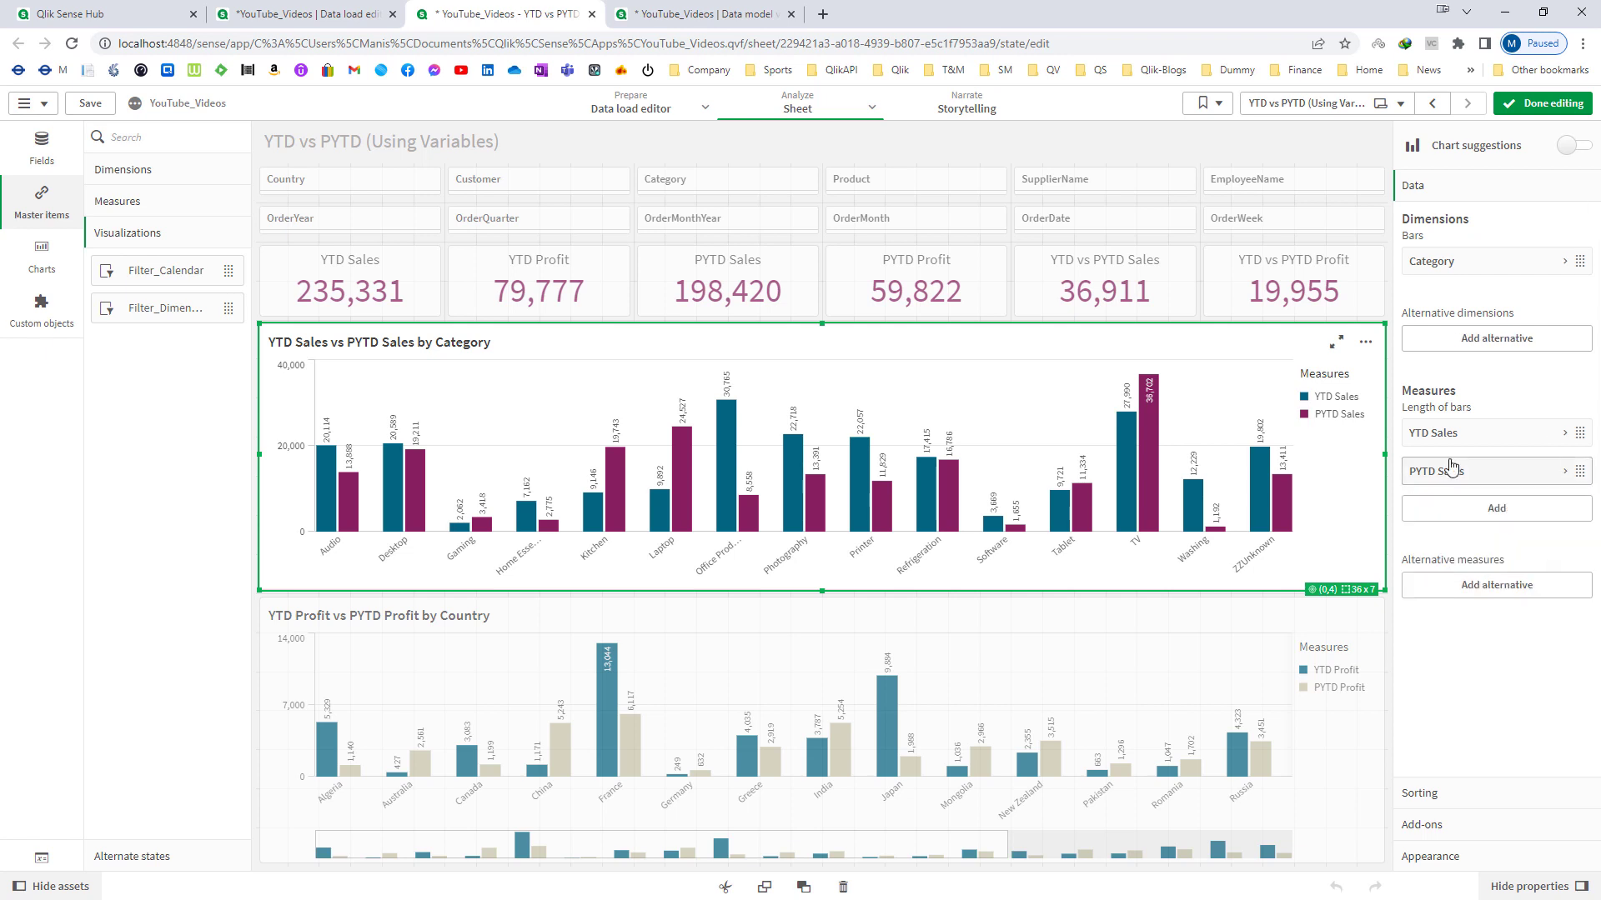
Add a ",WeekDay" field line after the OrderWeek line of the Master_Calendar load script in the data load editor.
click(333, 15)
key(Return)
text(,WeekDay)
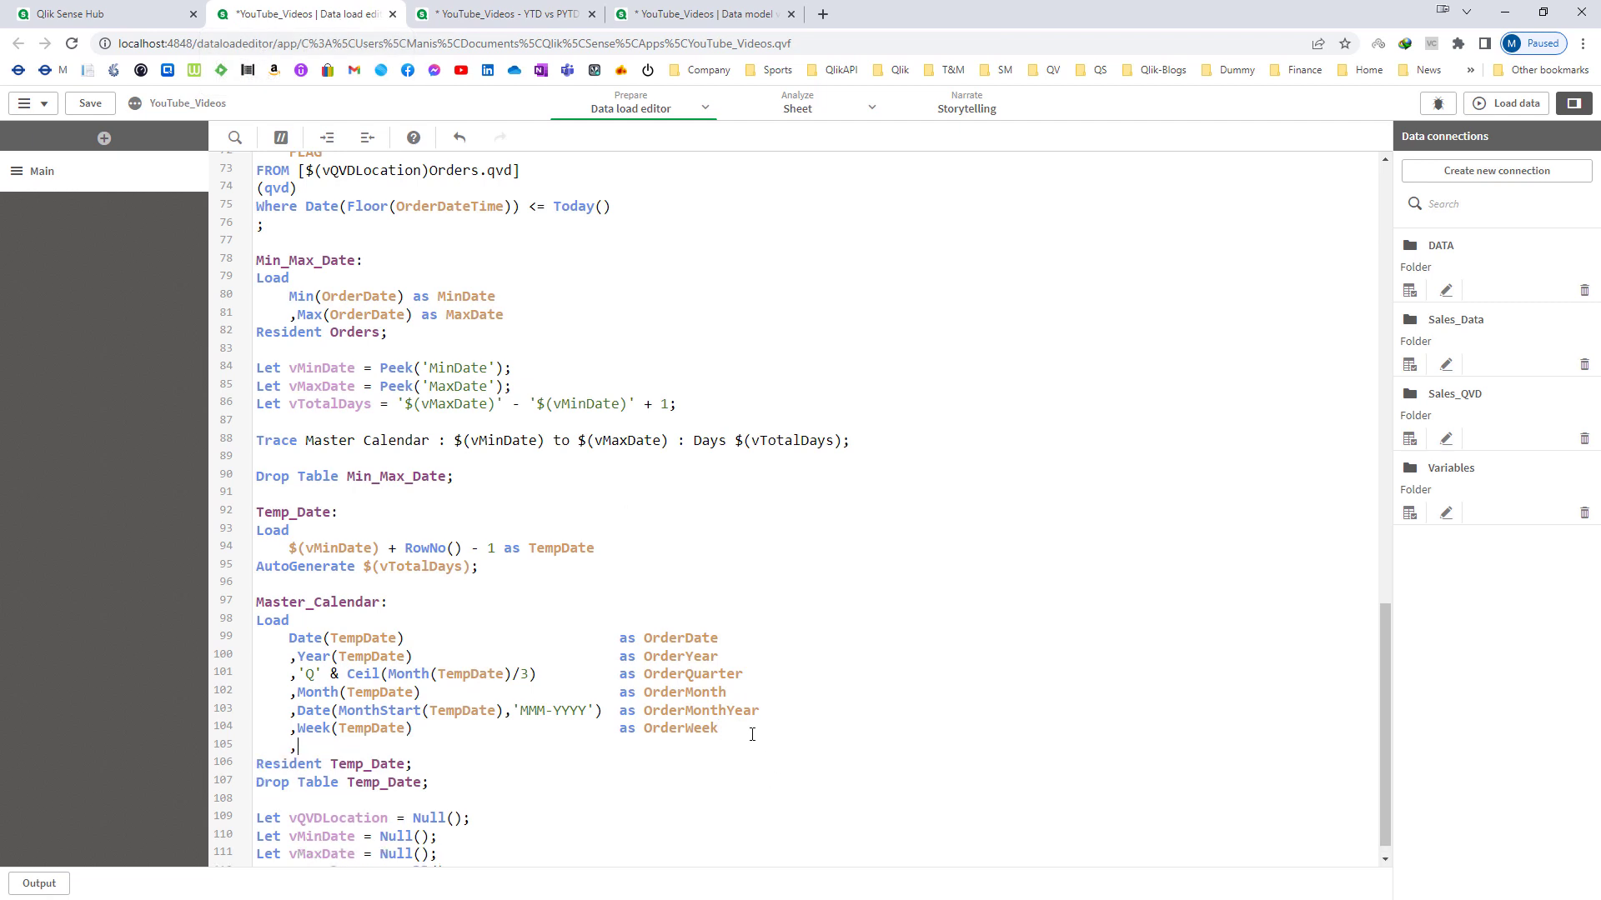
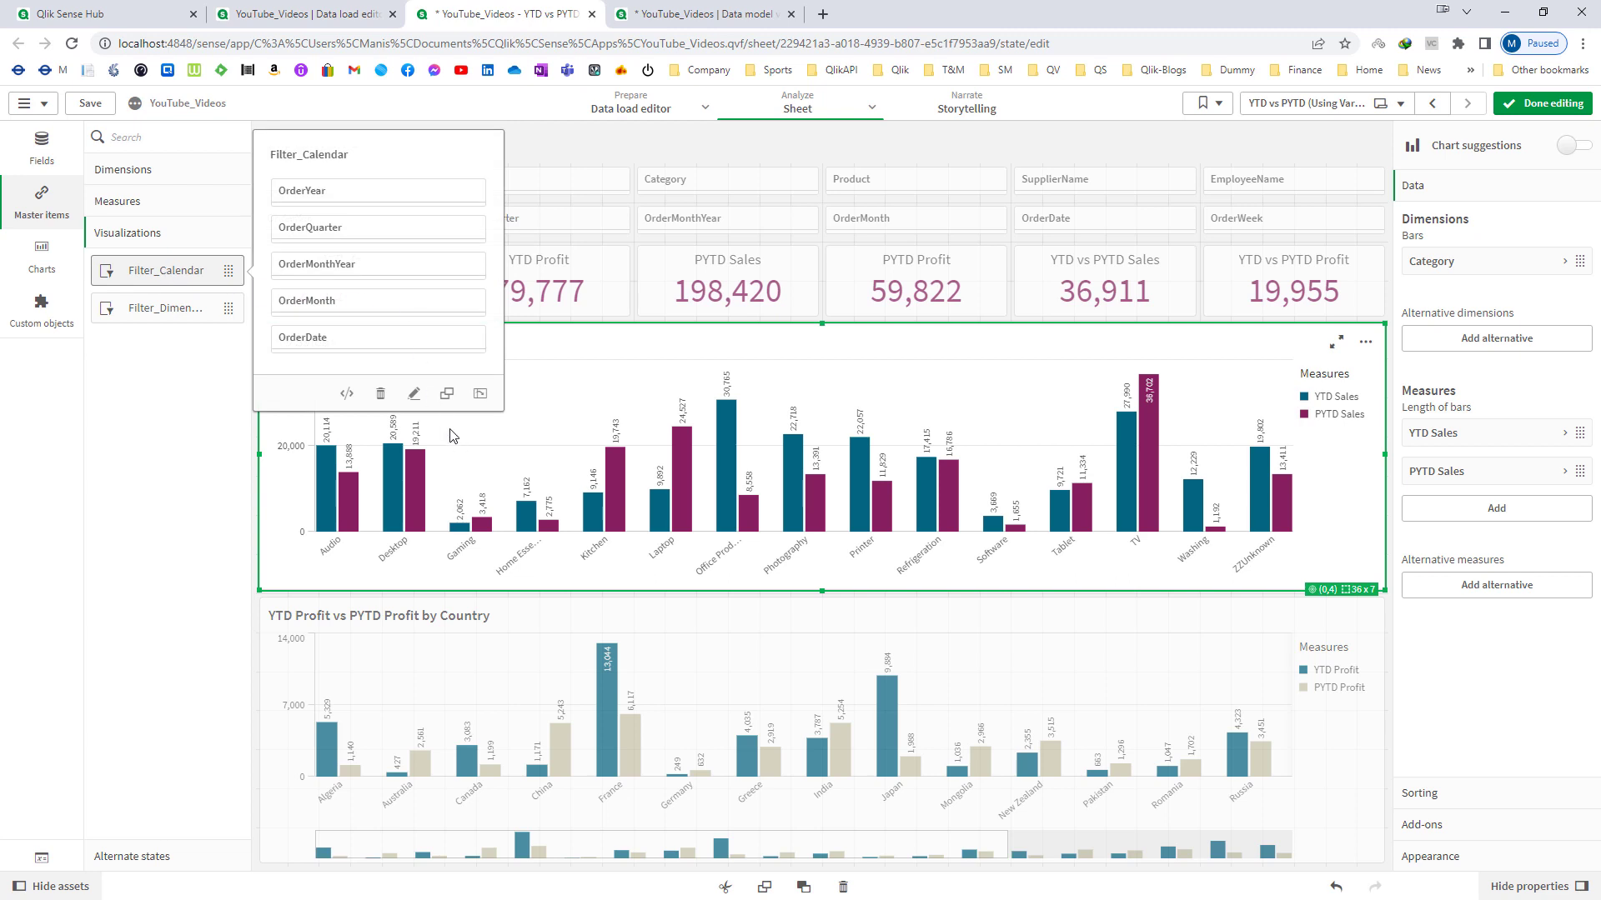
Add the OrderWeekDay field as a dimension to the Filter_Calendar master visualization and finish editing the sheet.
click(414, 394)
click(984, 537)
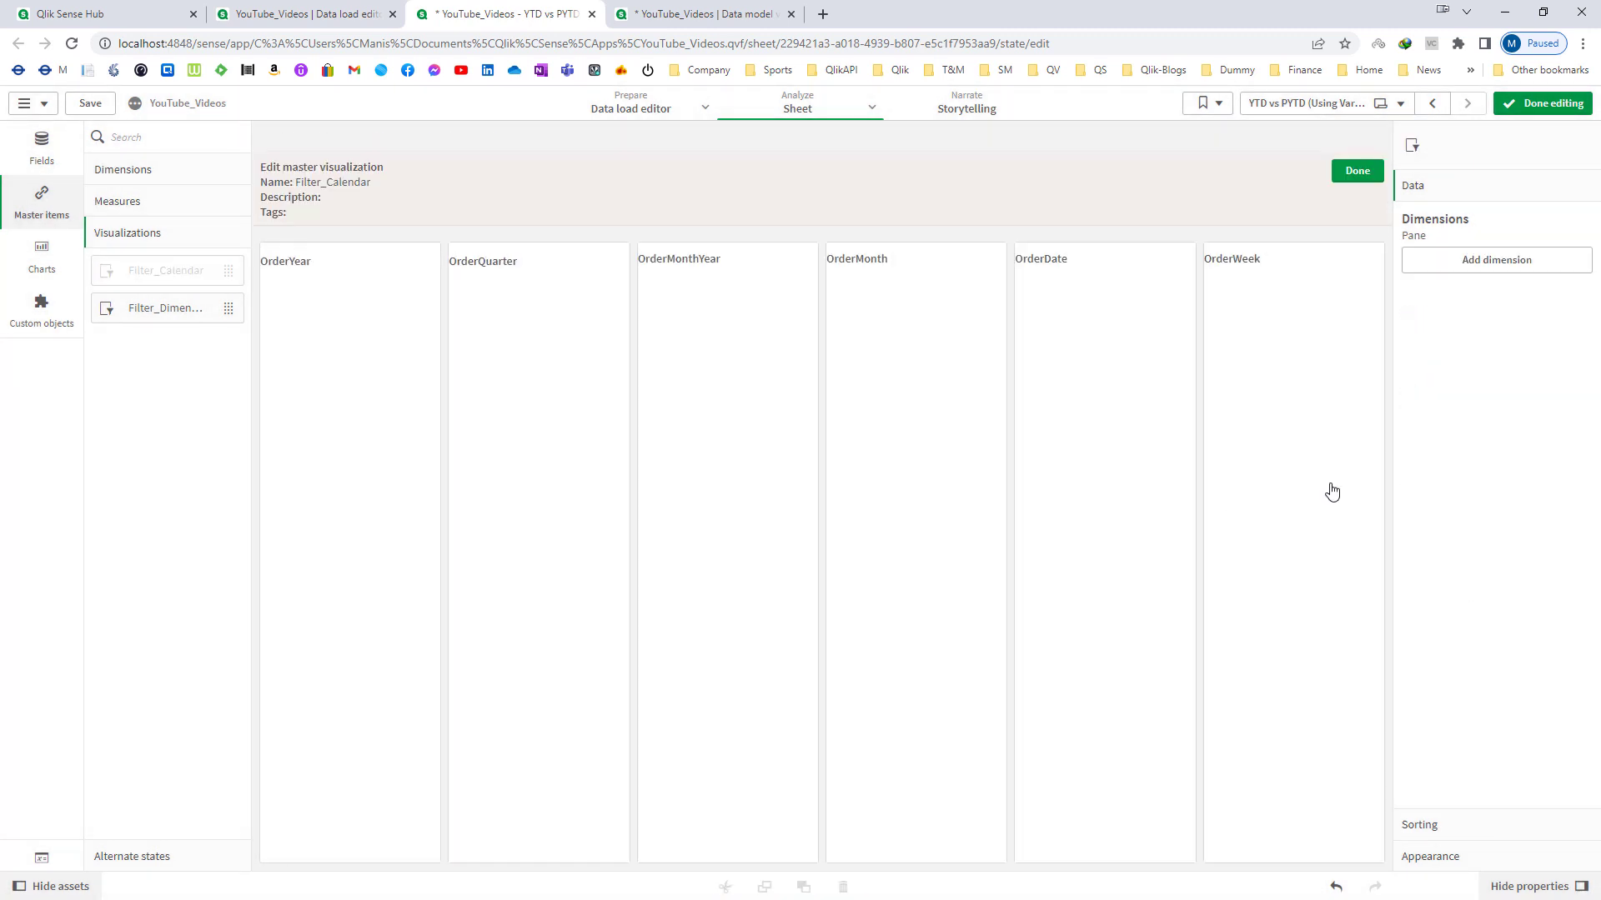
click(1477, 492)
text(We)
click(1471, 629)
click(1357, 170)
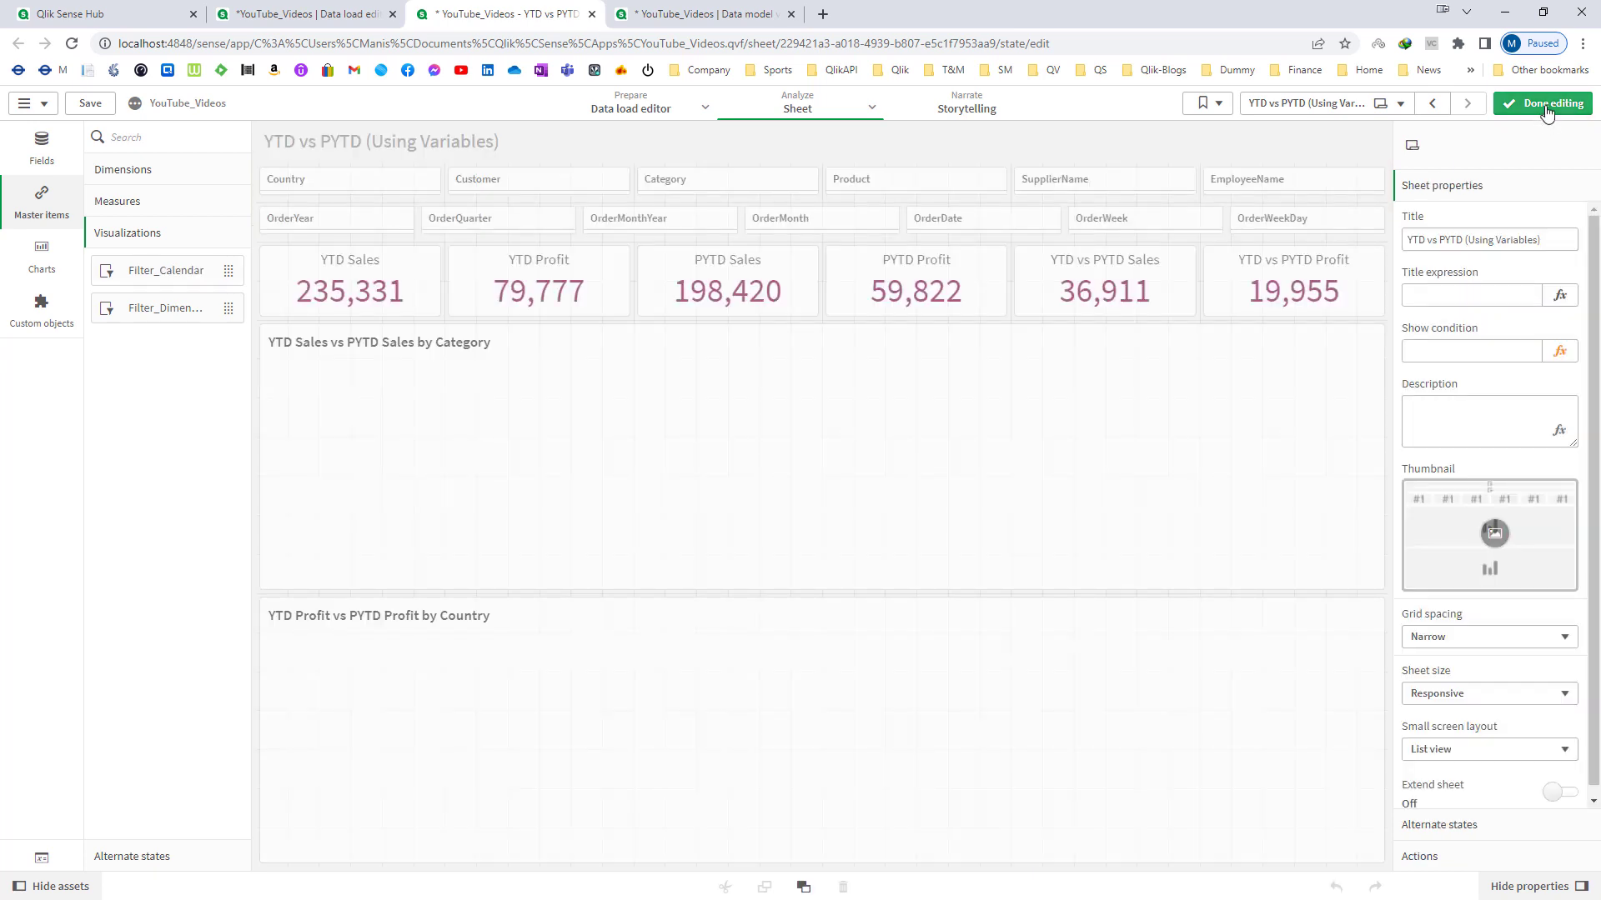
click(1543, 102)
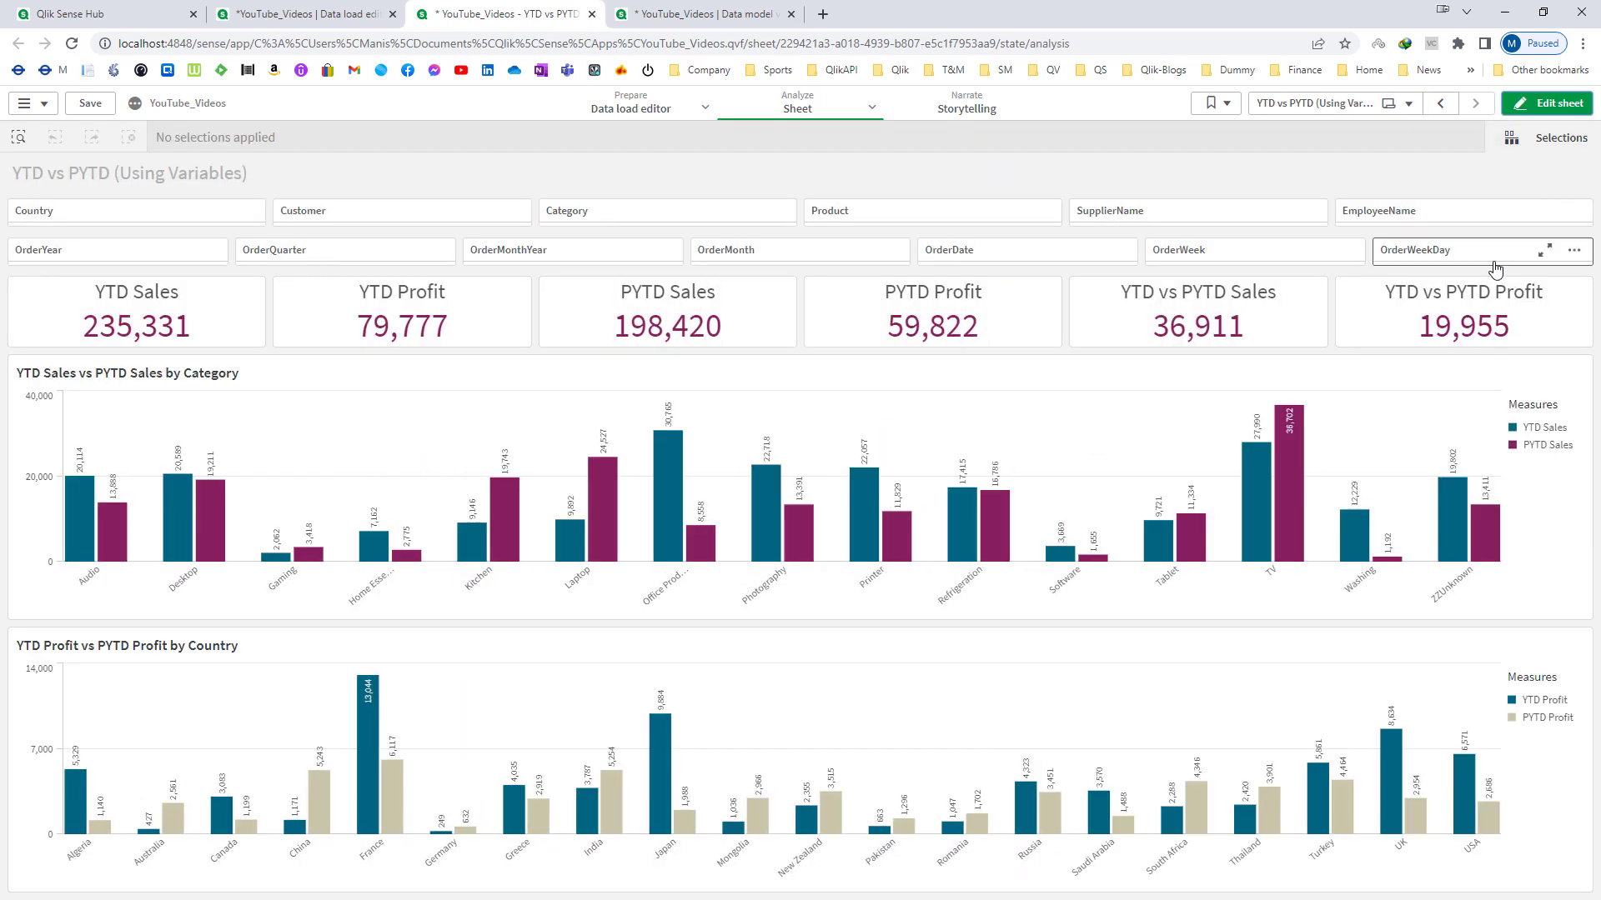
Select Tue to Fri in the OrderWeekDay filter to check how the YTD and PYTD measures respond.
click(1494, 263)
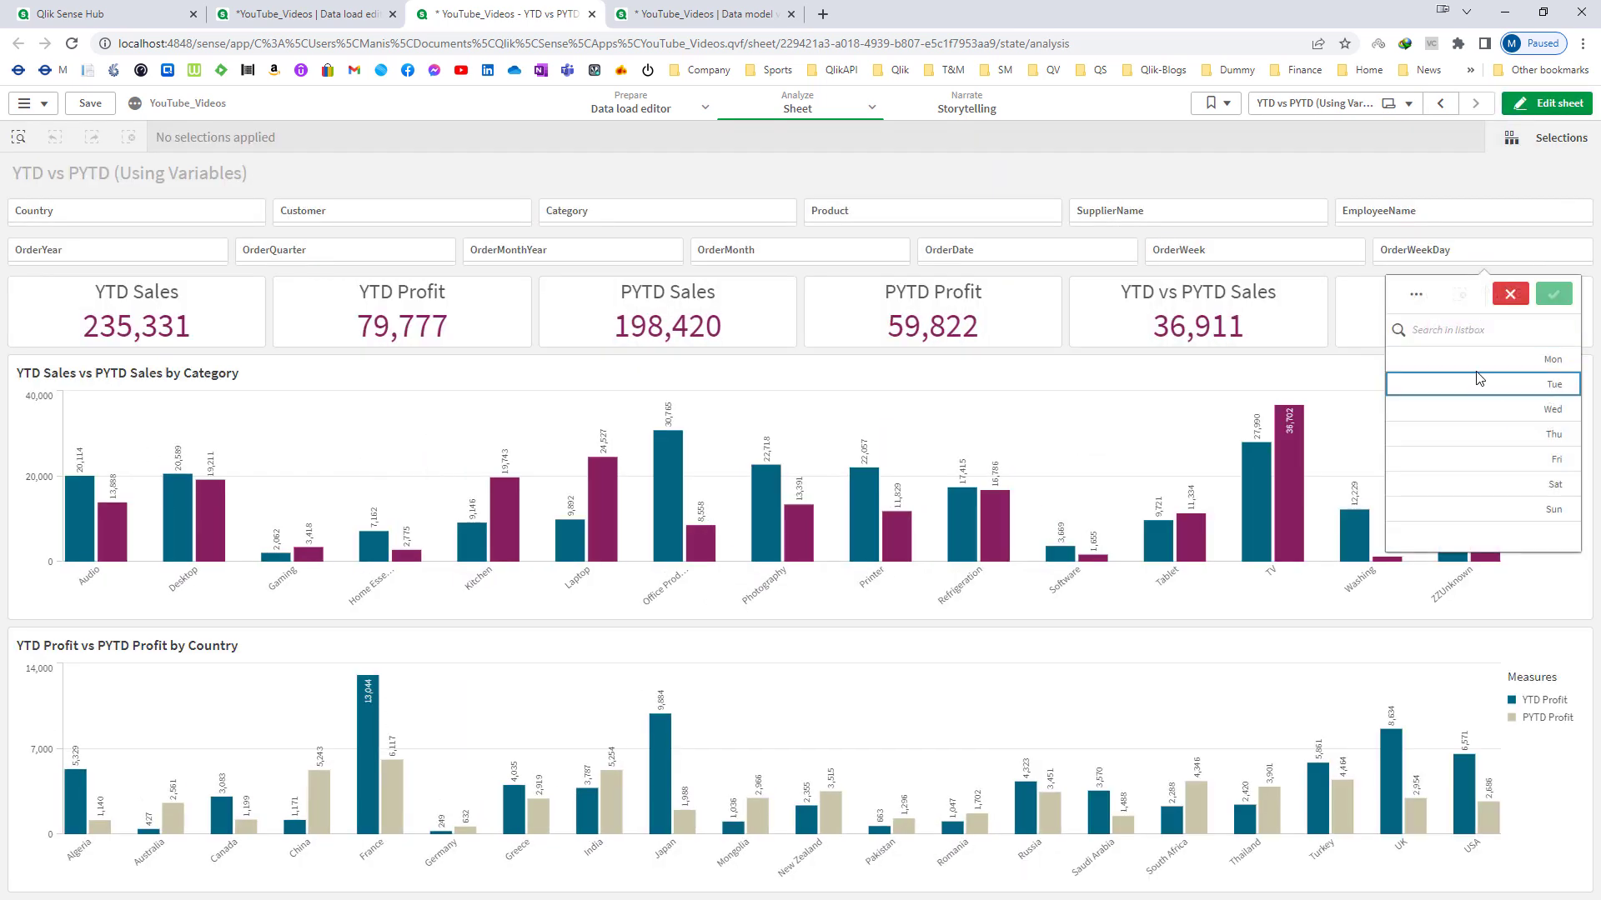
drag(1478, 379, 1475, 461)
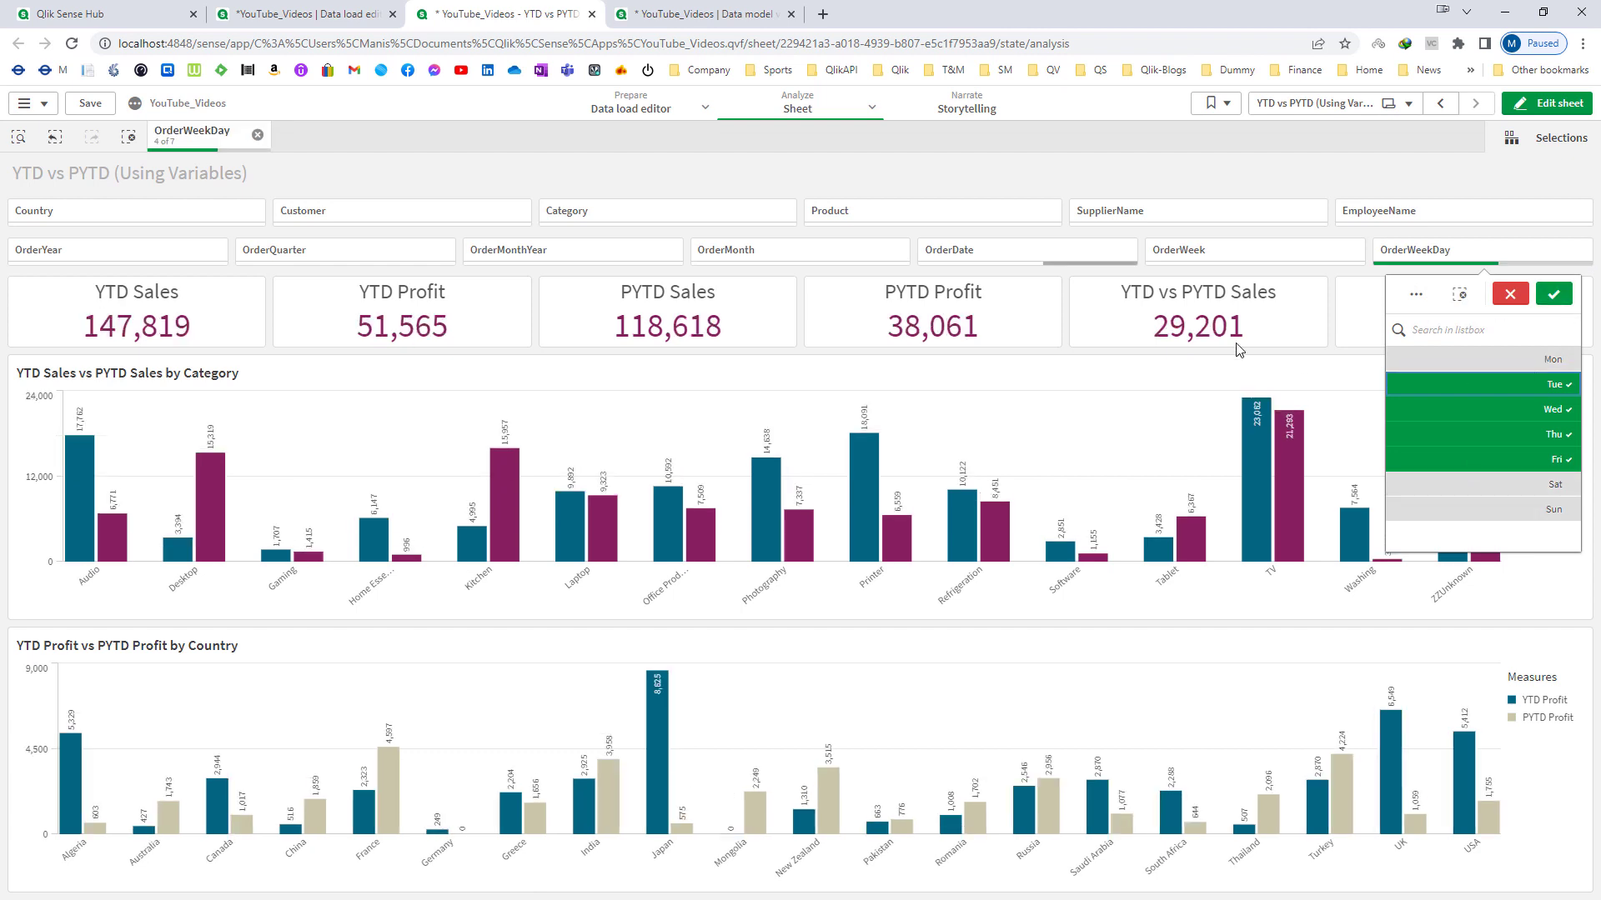
click(1565, 313)
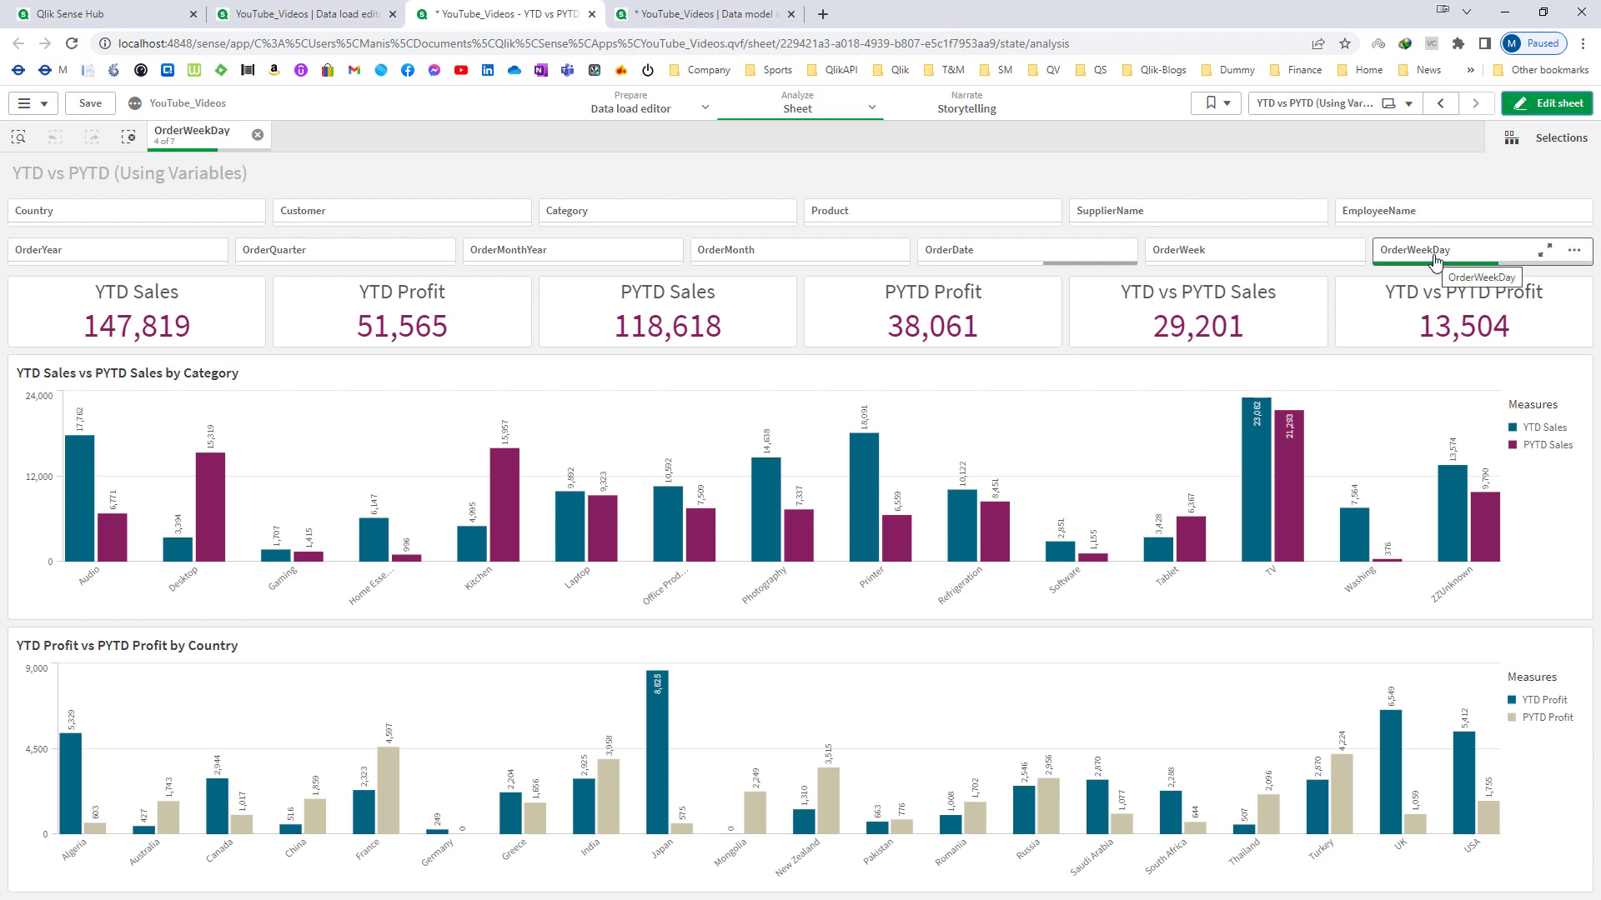
Add OrderWeekDay after OrderWeek in the ignored calendar fields of the vYTDSales variable's definition.
click(1561, 111)
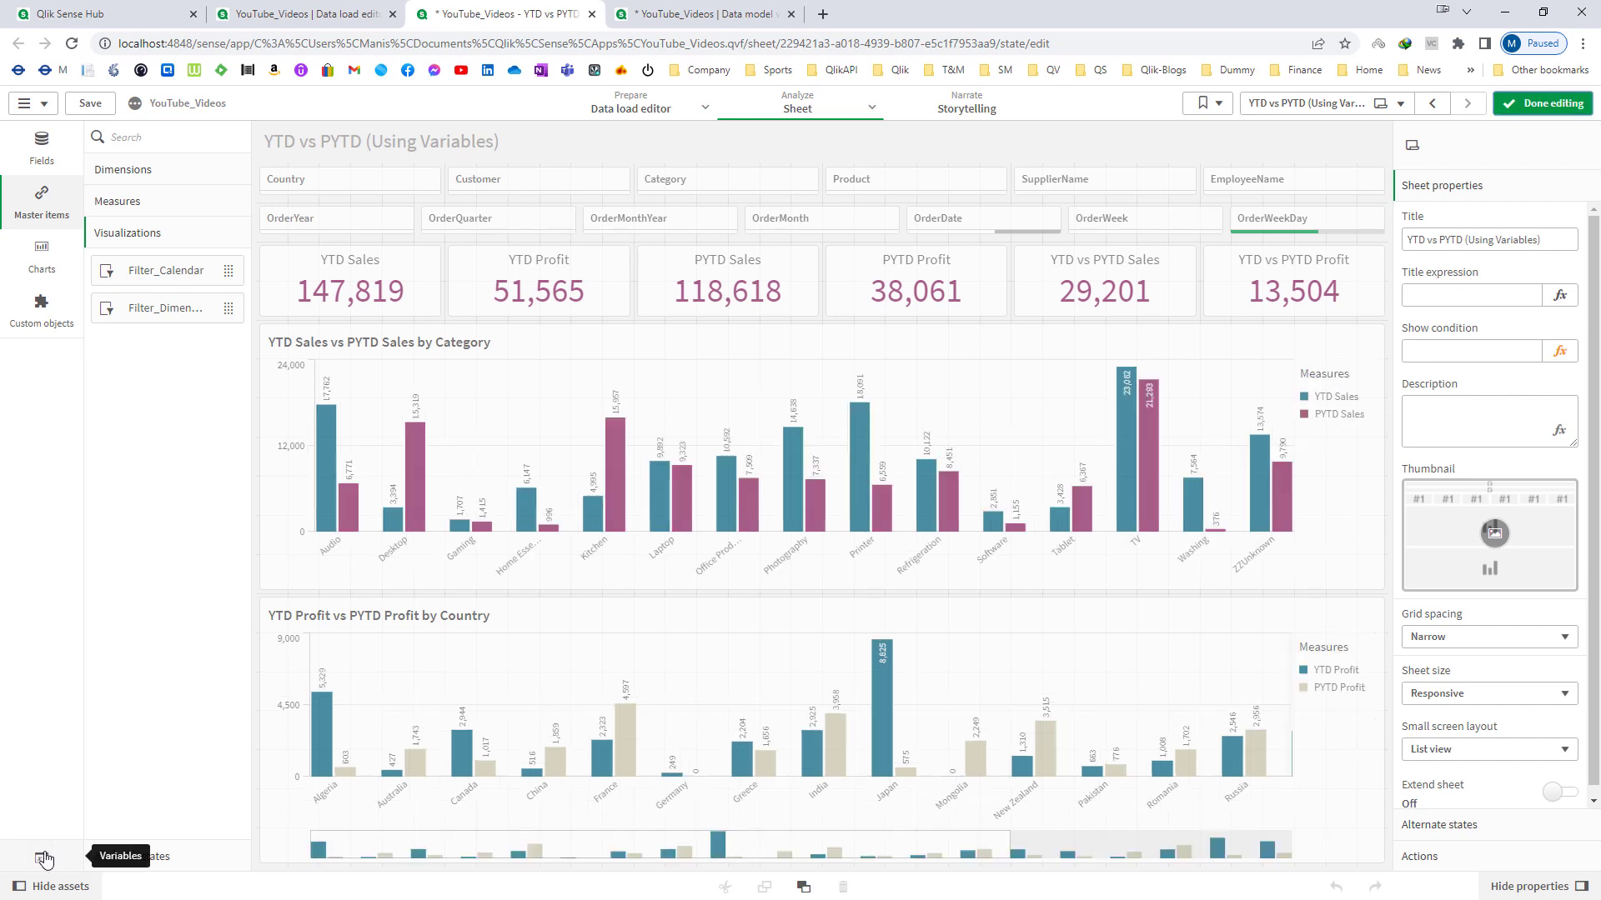
click(45, 859)
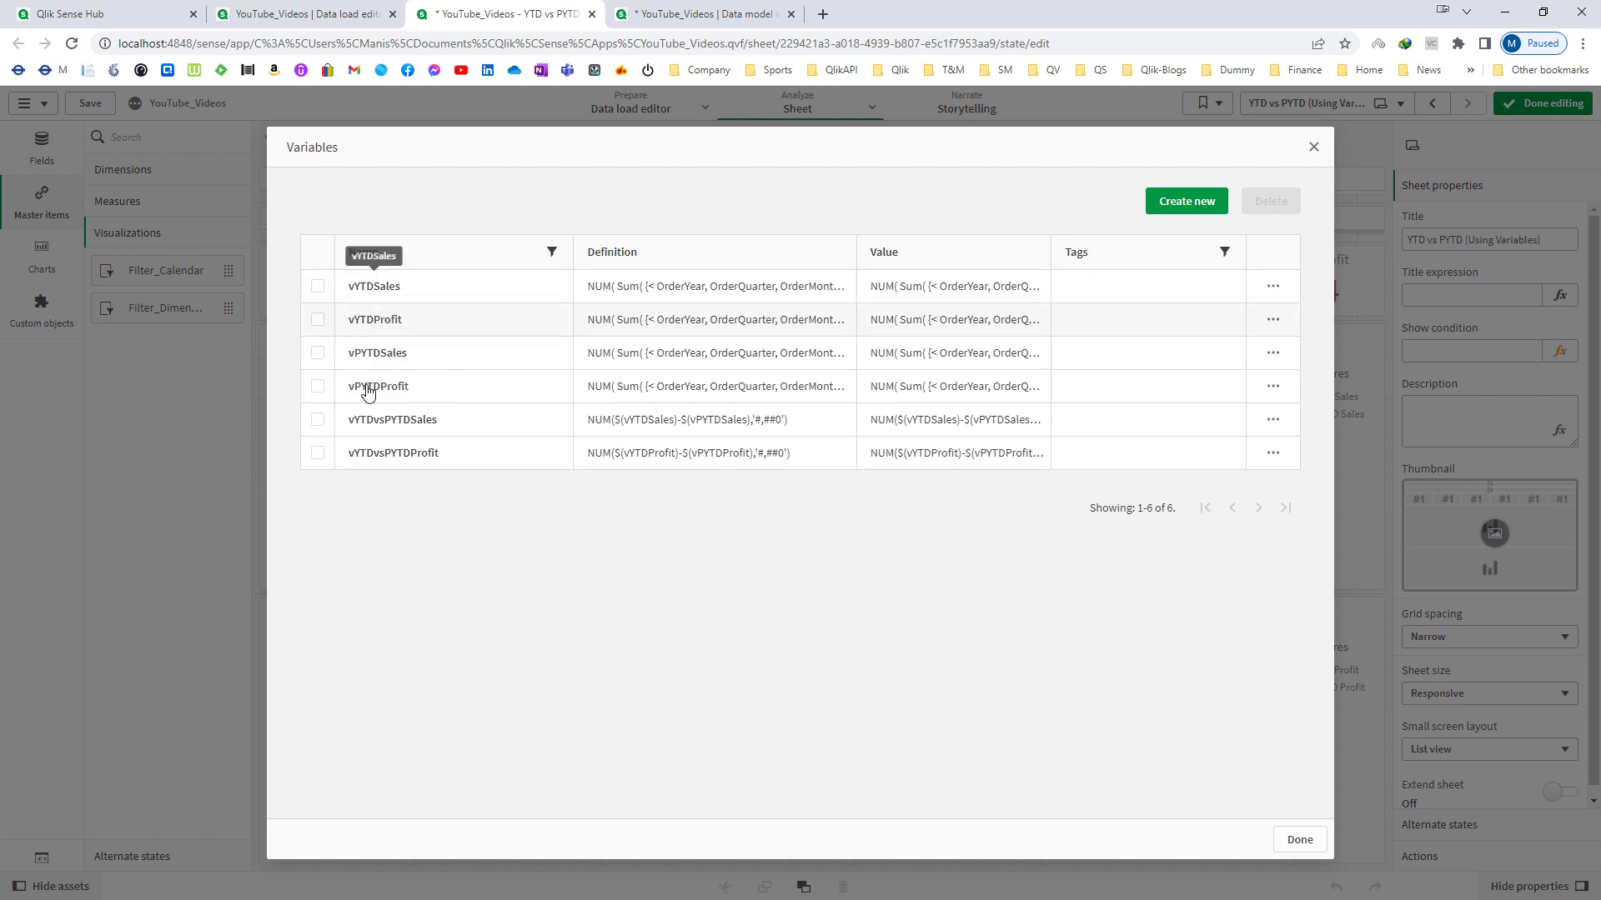
click(1278, 292)
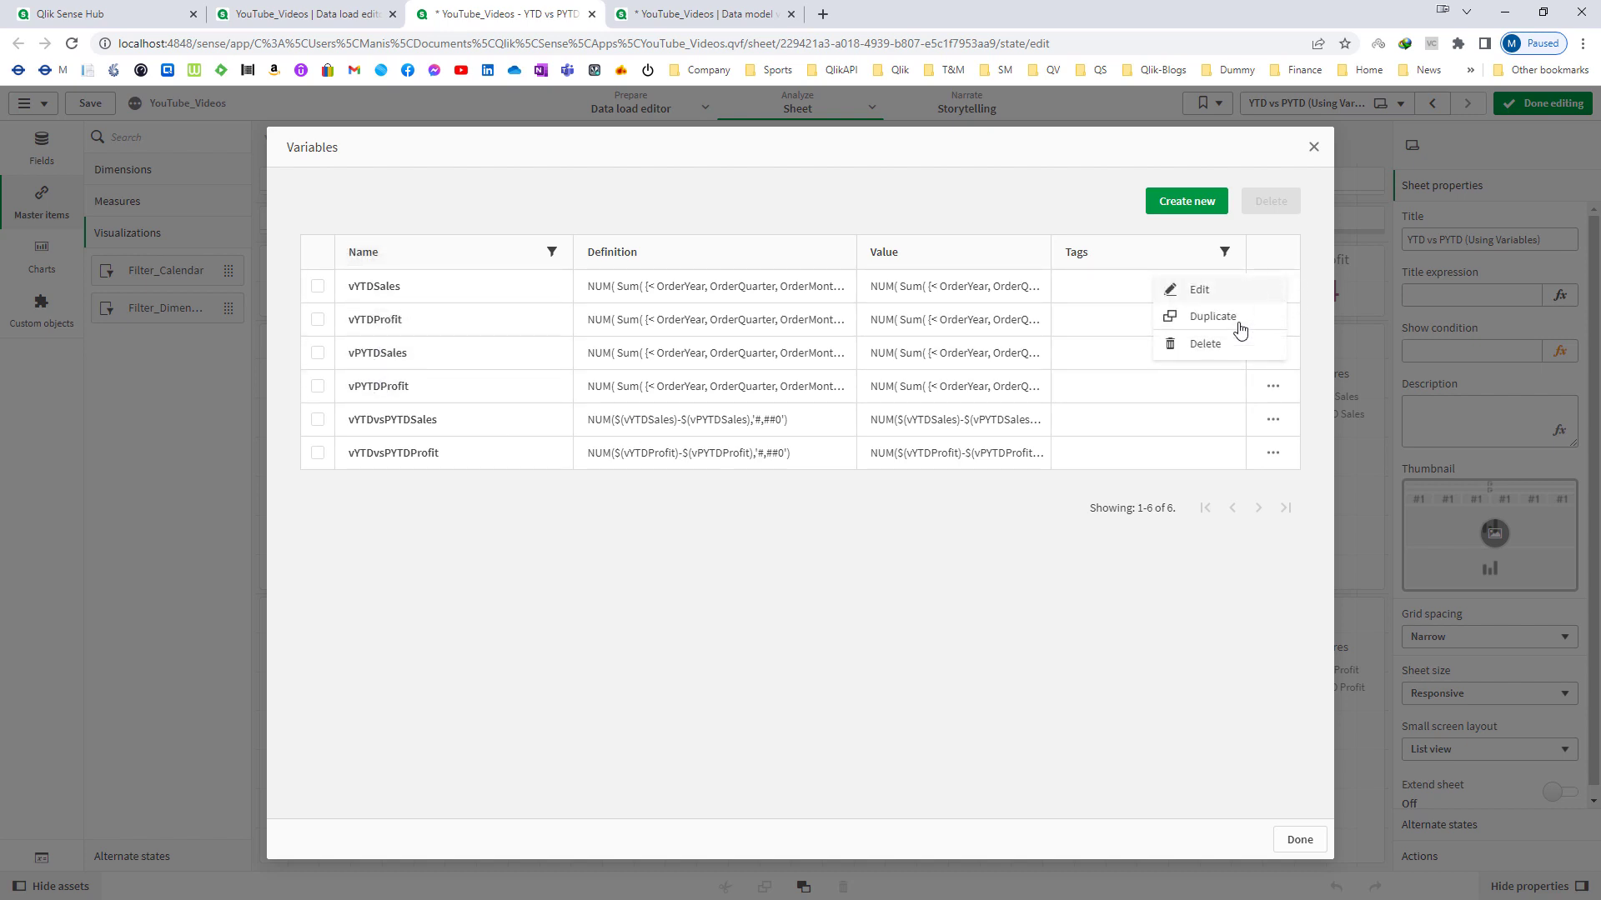
click(1197, 290)
click(1123, 532)
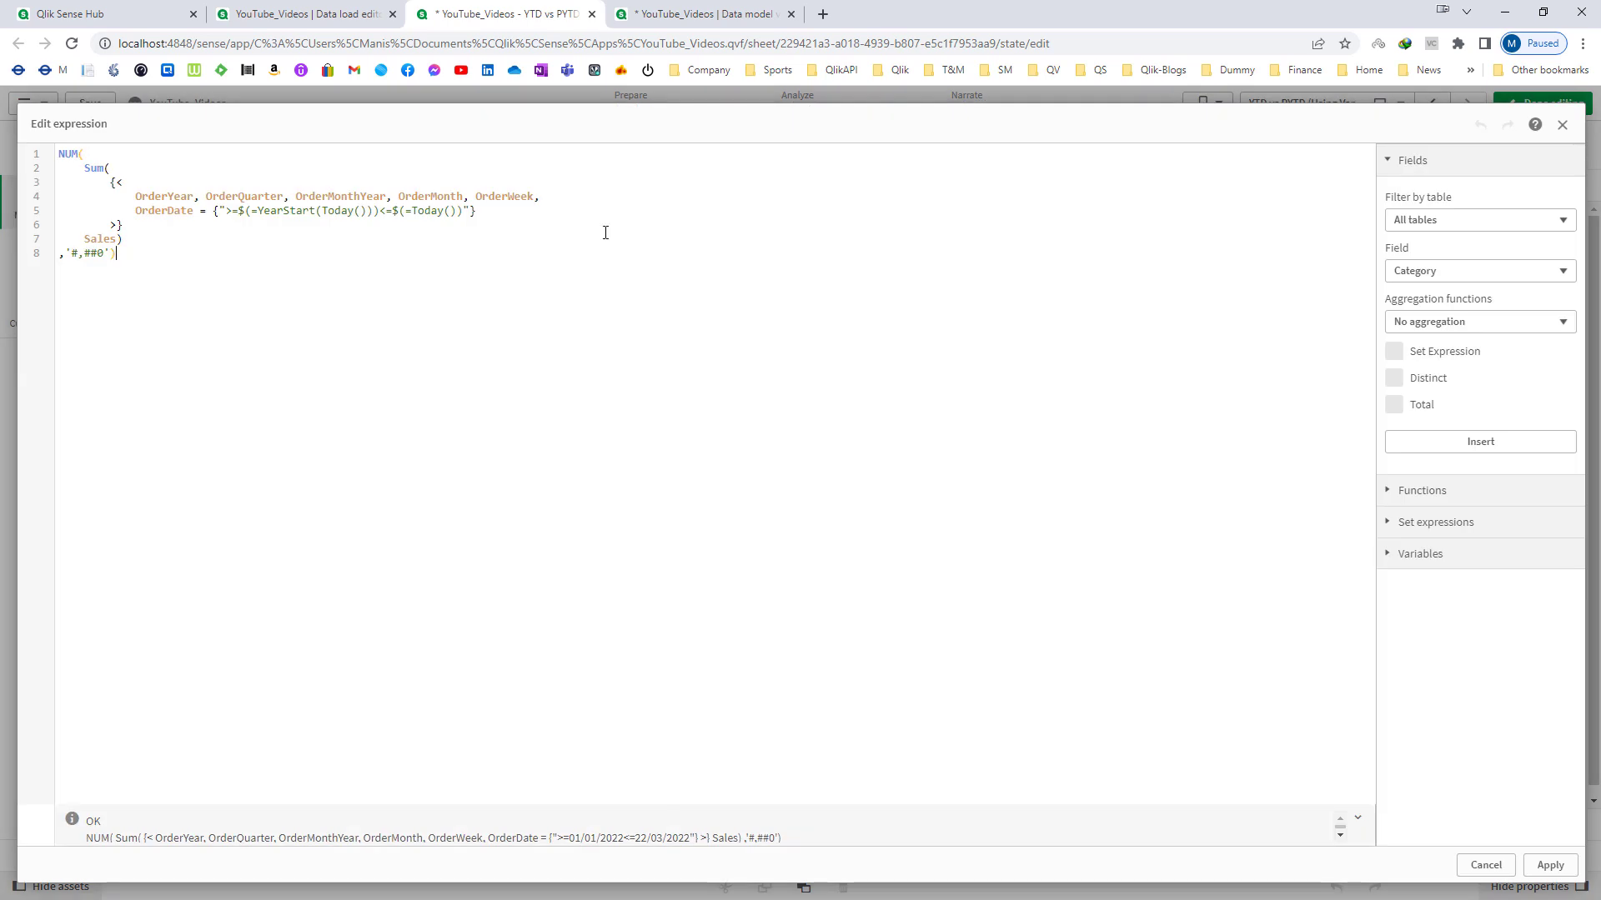
text(OrderWeekDay,)
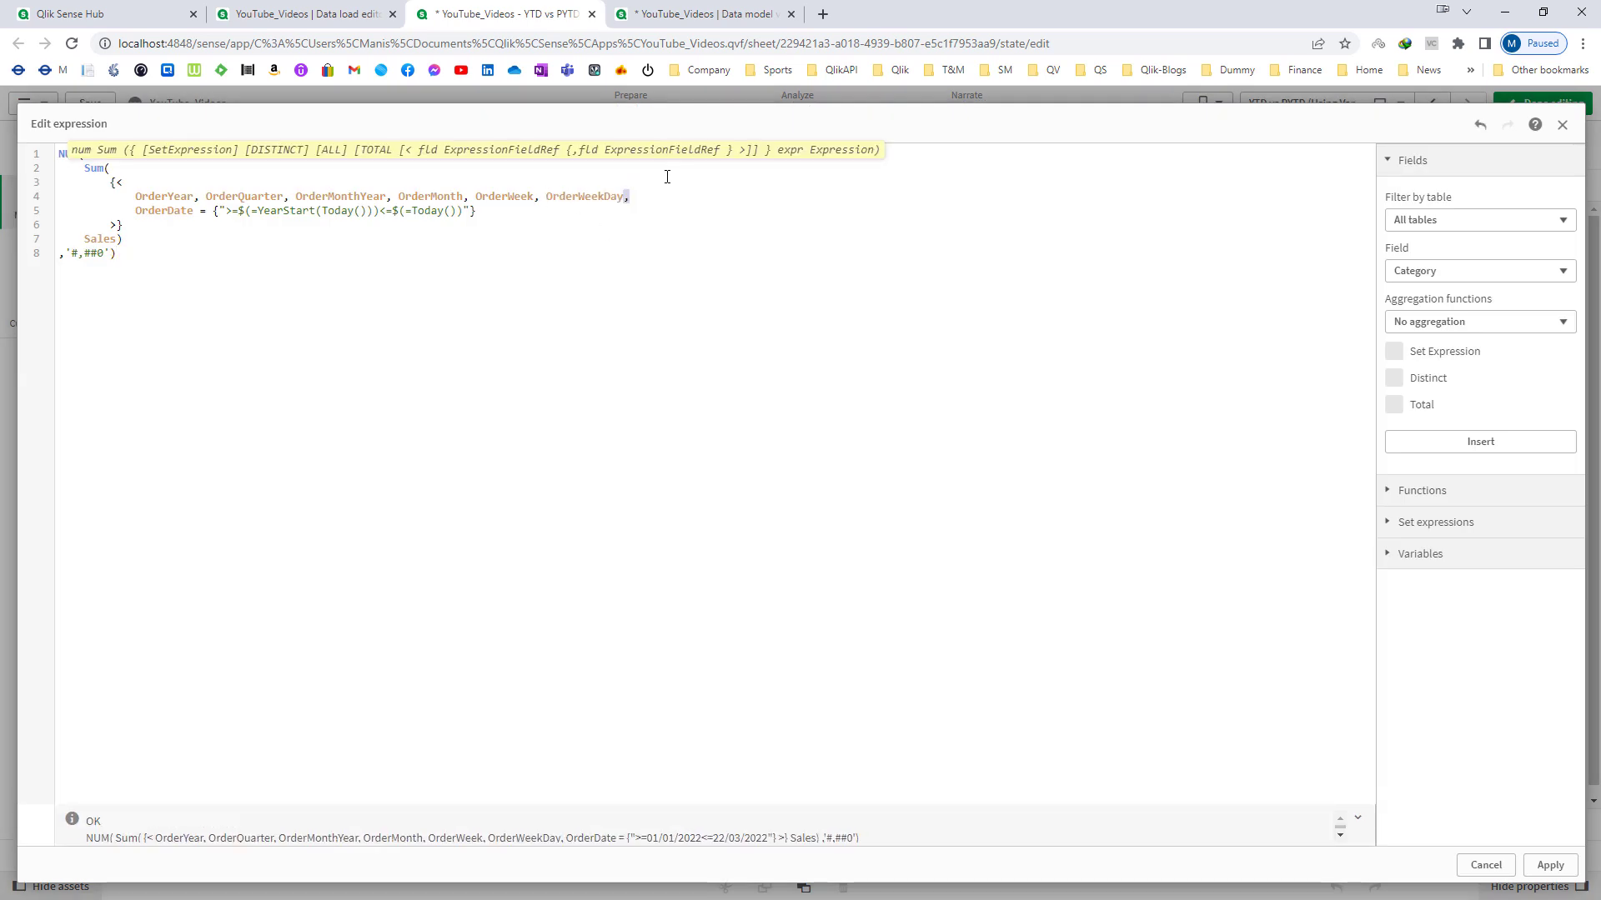
Copy the added "OrderWeekDay," text from the expression, then apply and save the vYTDSales variable.
key(shift+Left)
key(shift+Left)
key(shift+Left)
key(shift+Left)
key(shift+Left)
key(shift+Left)
key(shift+Left)
key(shift+Left)
key(ctrl+c)
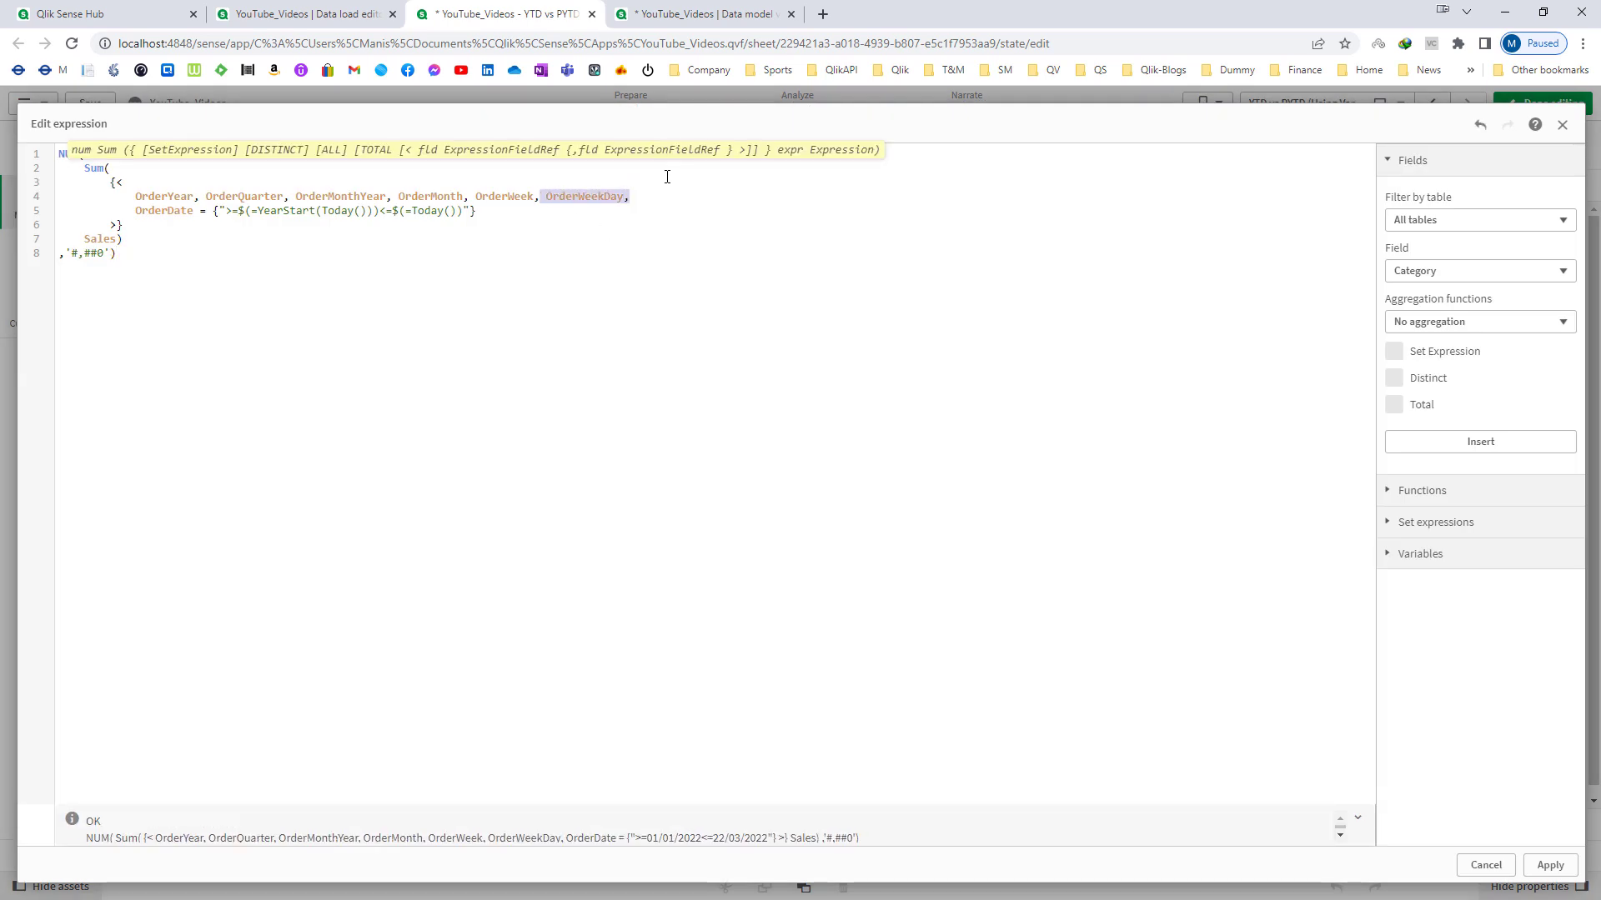
click(1542, 865)
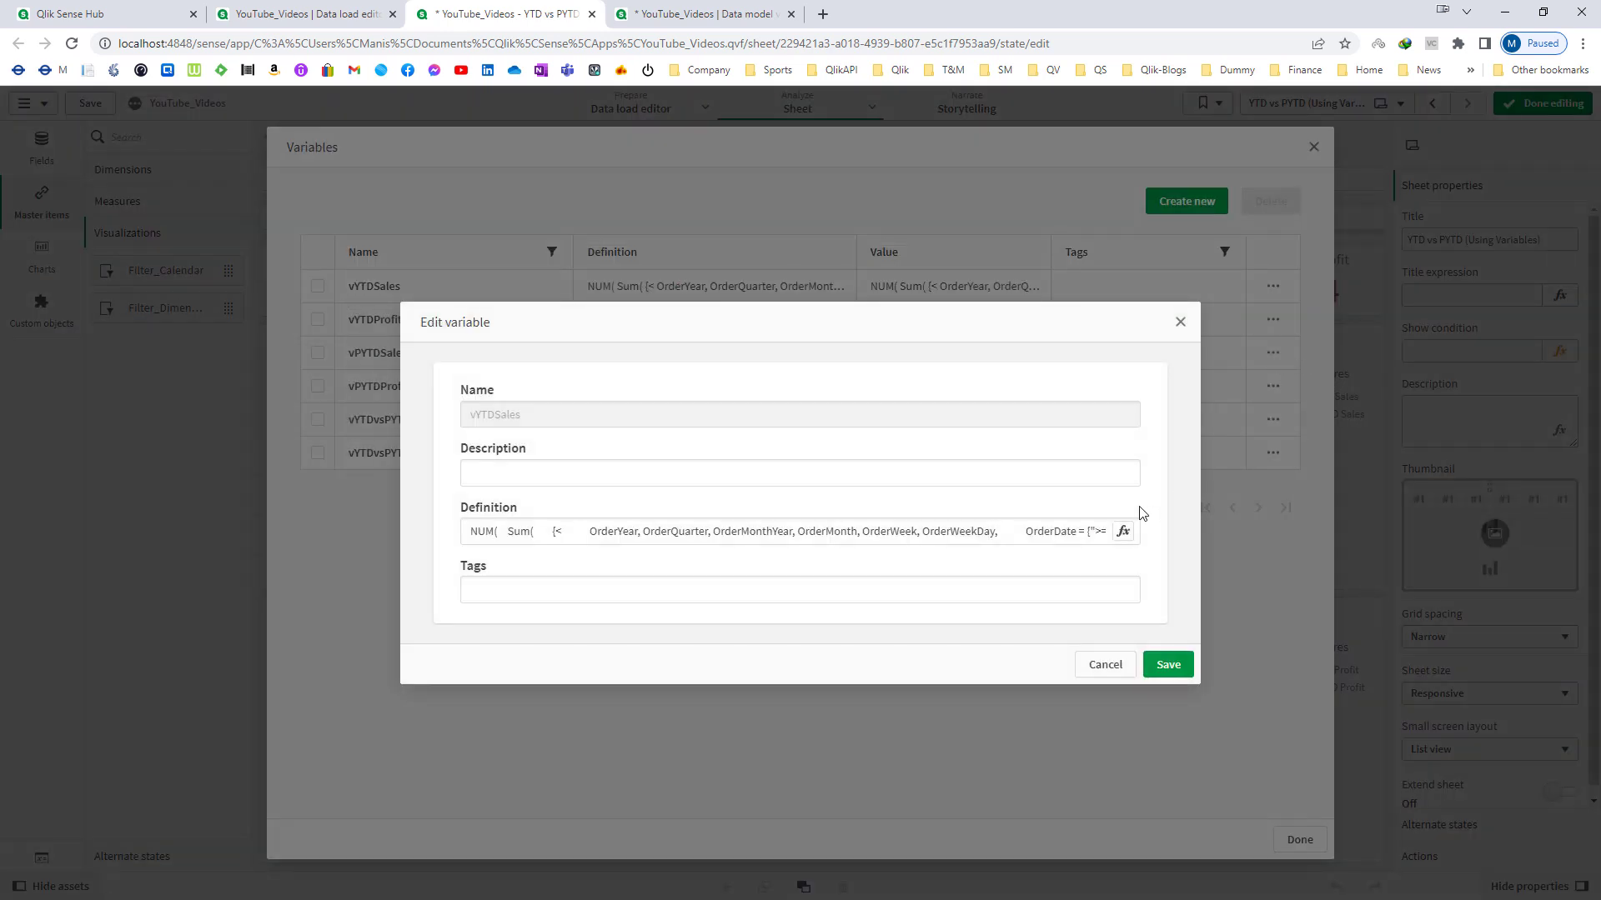
click(1166, 666)
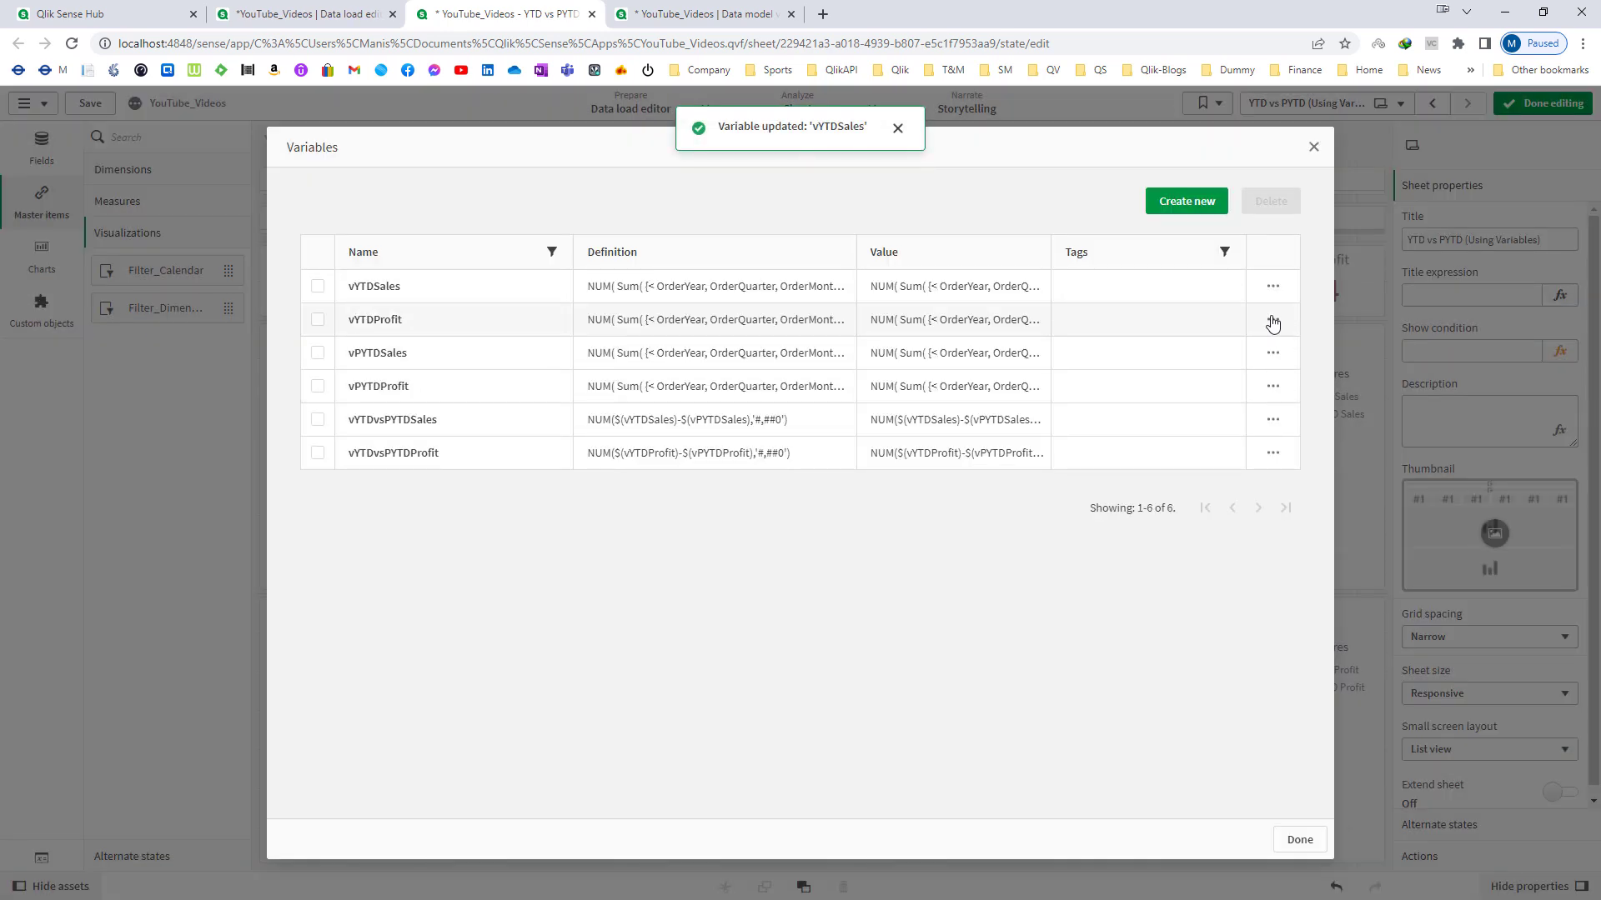
Insert the copied "OrderWeekDay," after OrderWeek in the vYTDProfit variable's definition and save it.
click(1272, 320)
click(1200, 323)
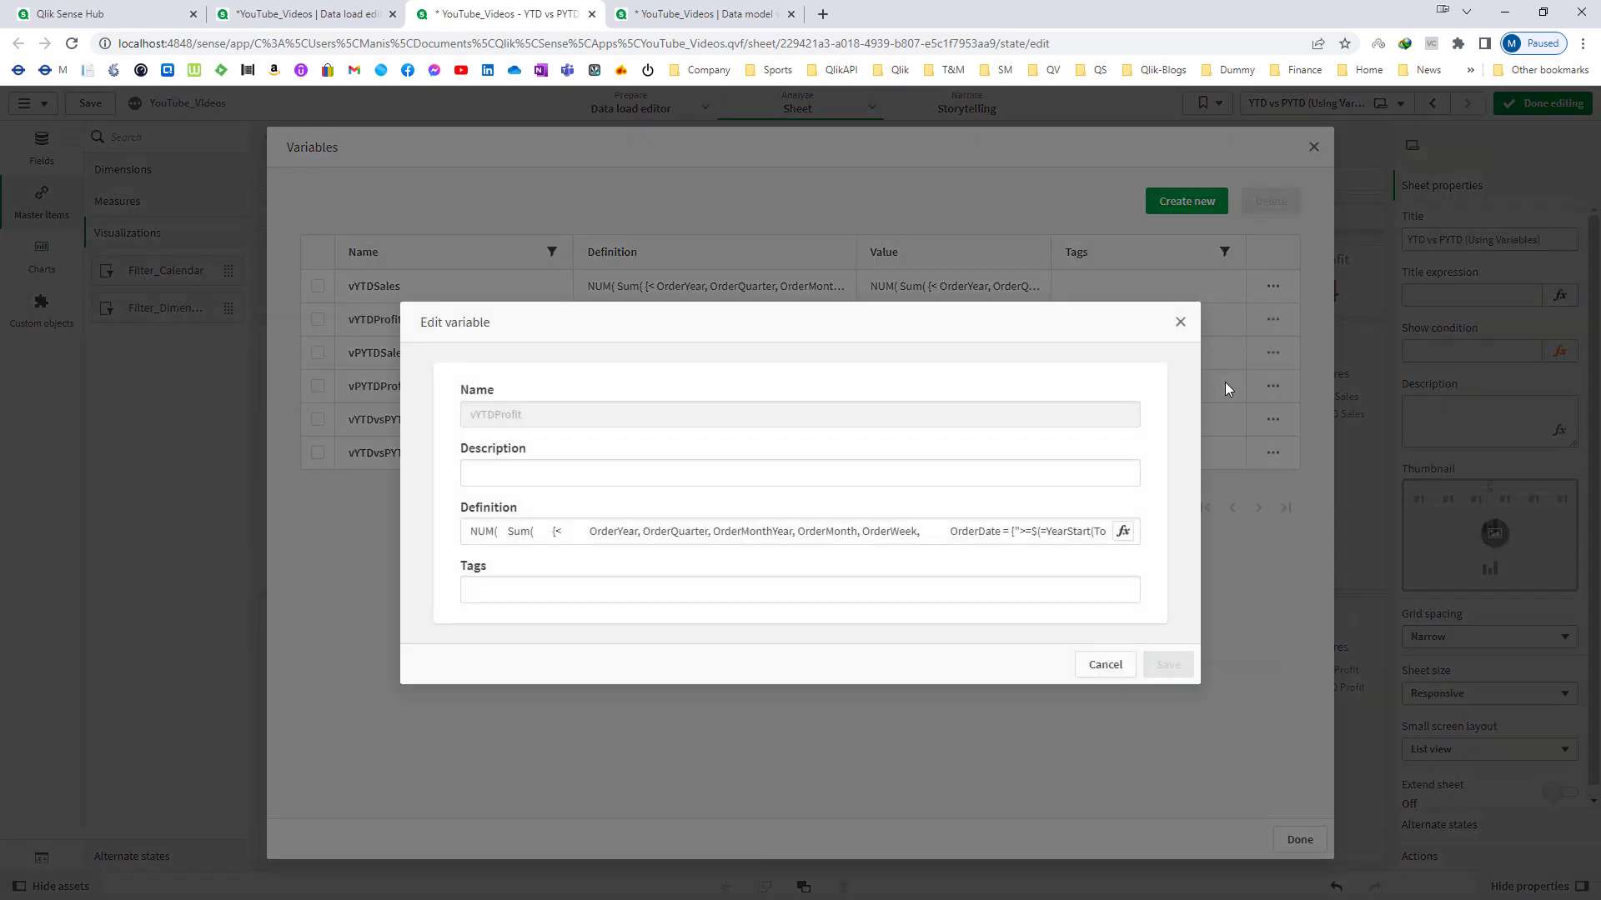
click(1122, 533)
key(ctrl+z)
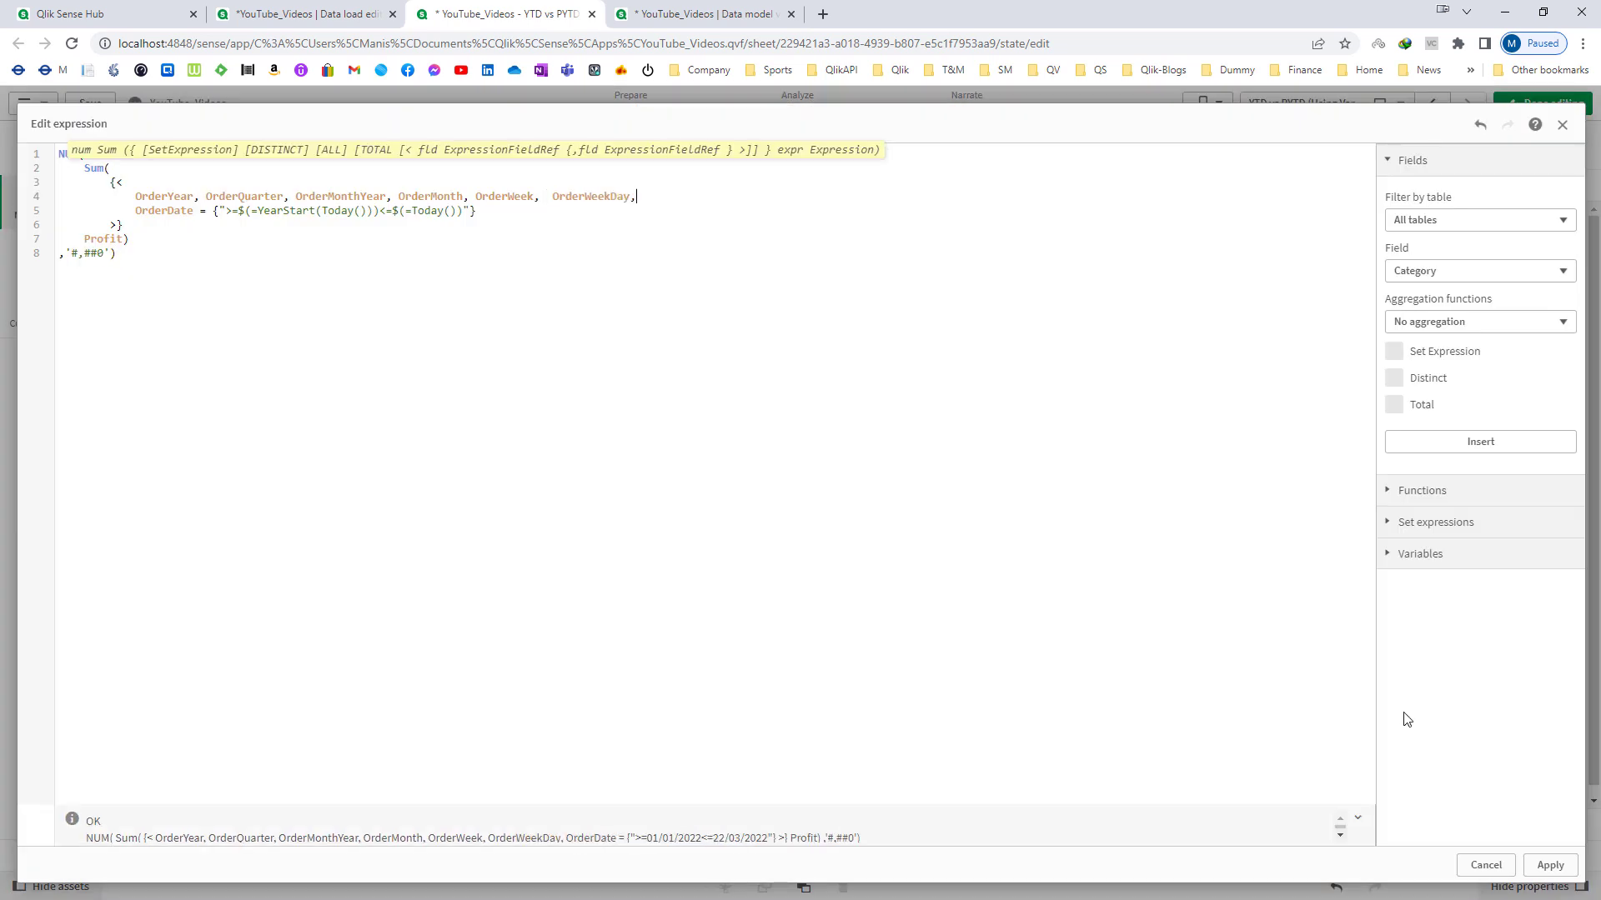
click(1549, 865)
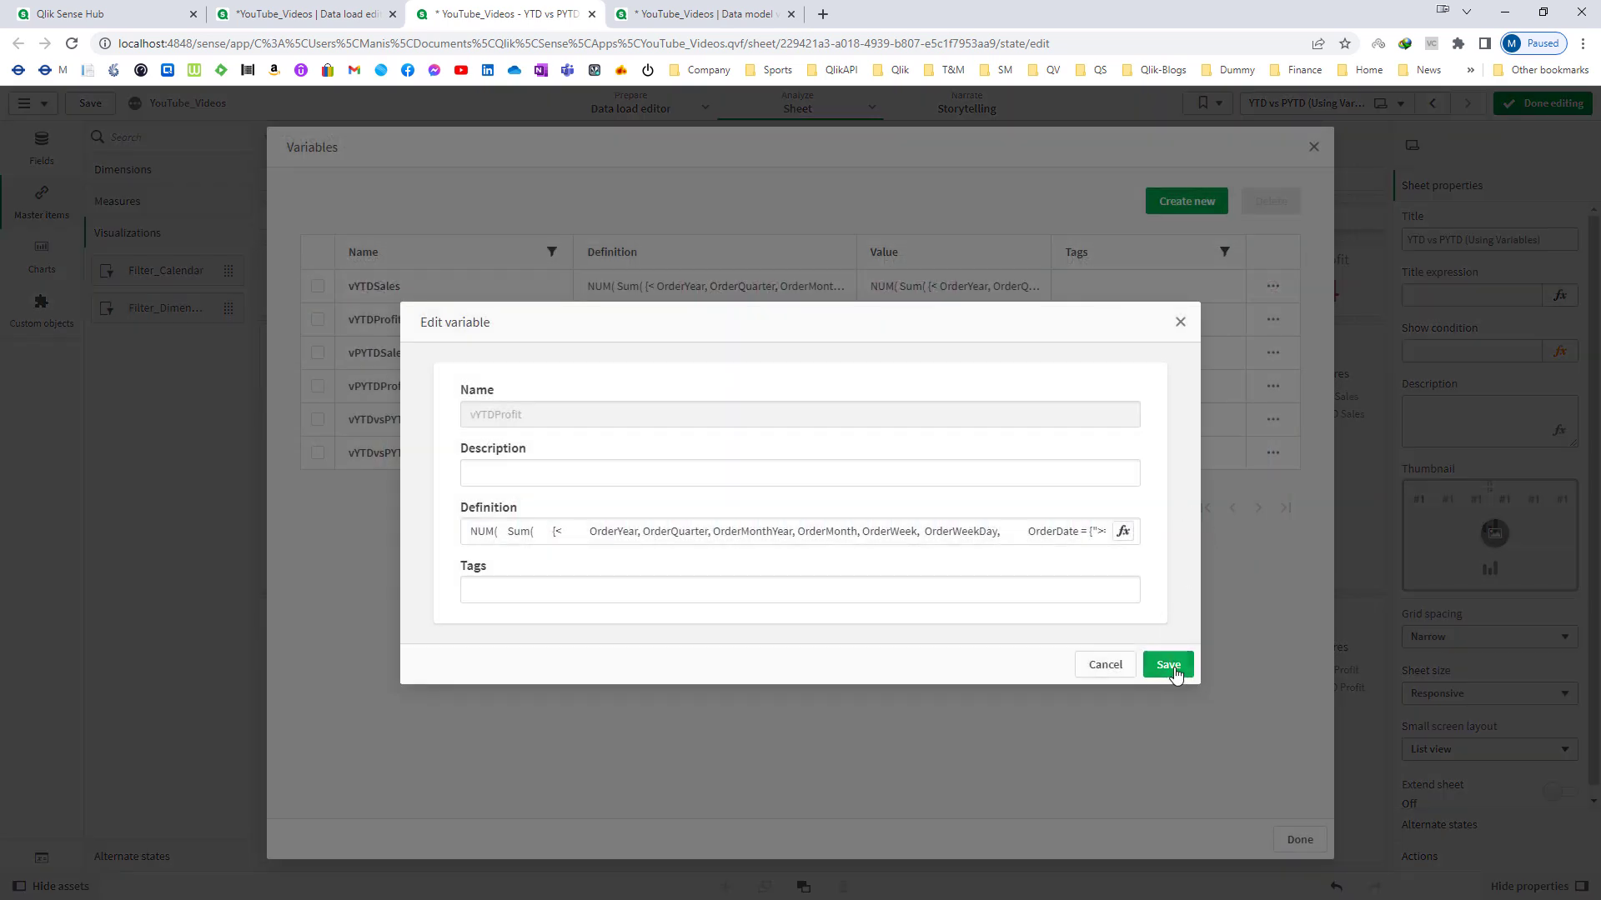
click(1171, 665)
Insert the copied "OrderWeekDay," after OrderWeek in the vPYTDProfit variable's definition and save it.
click(1272, 386)
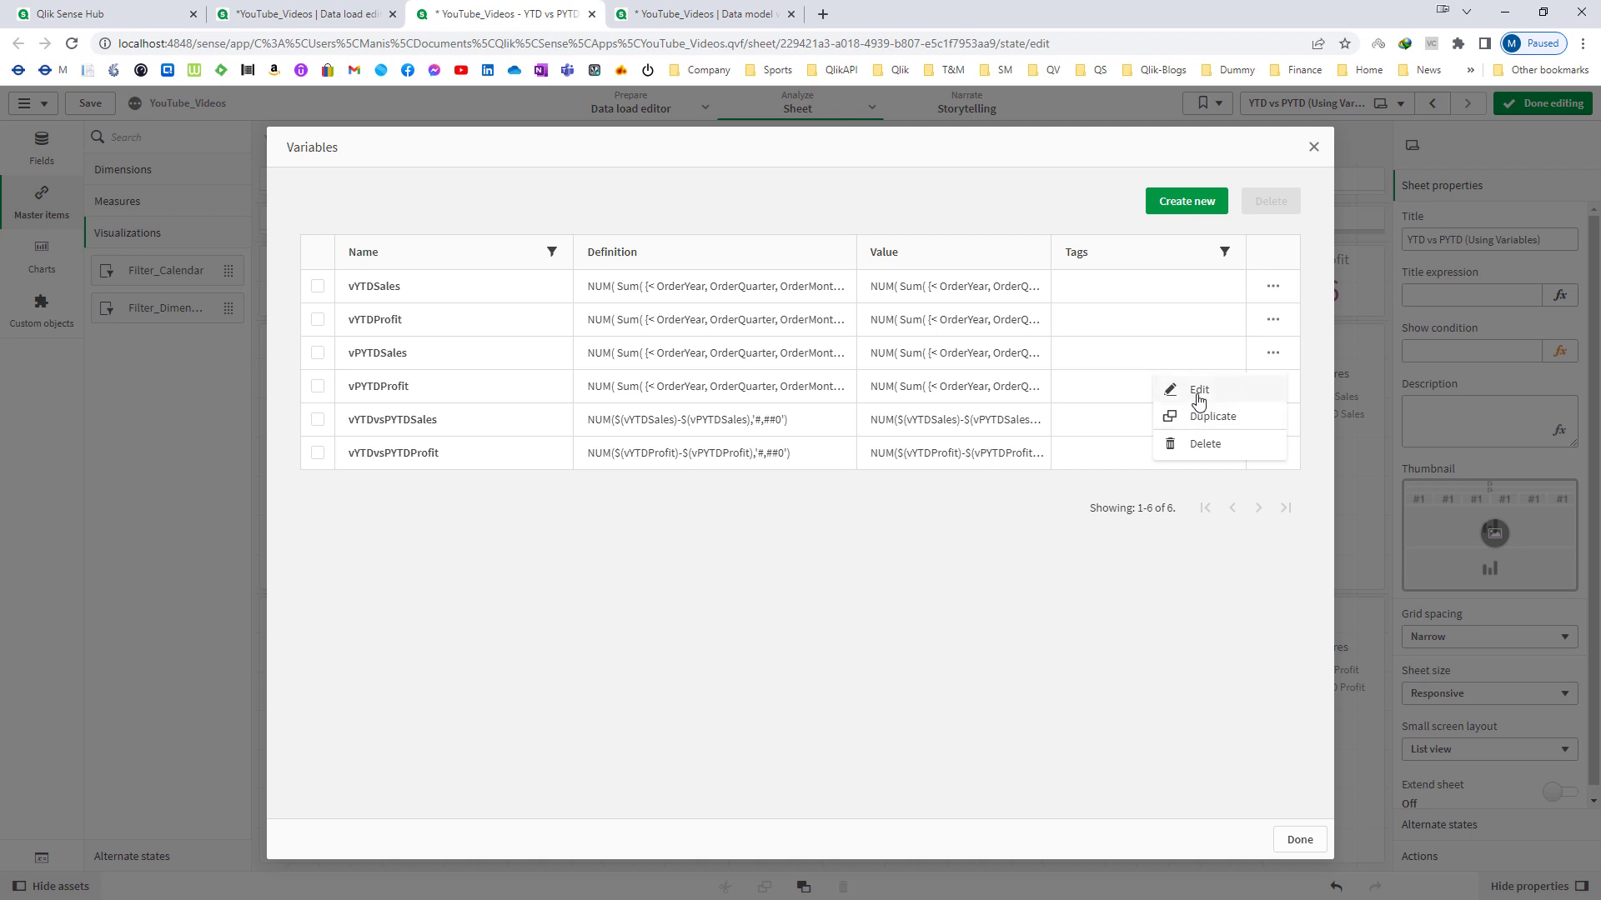
click(1198, 391)
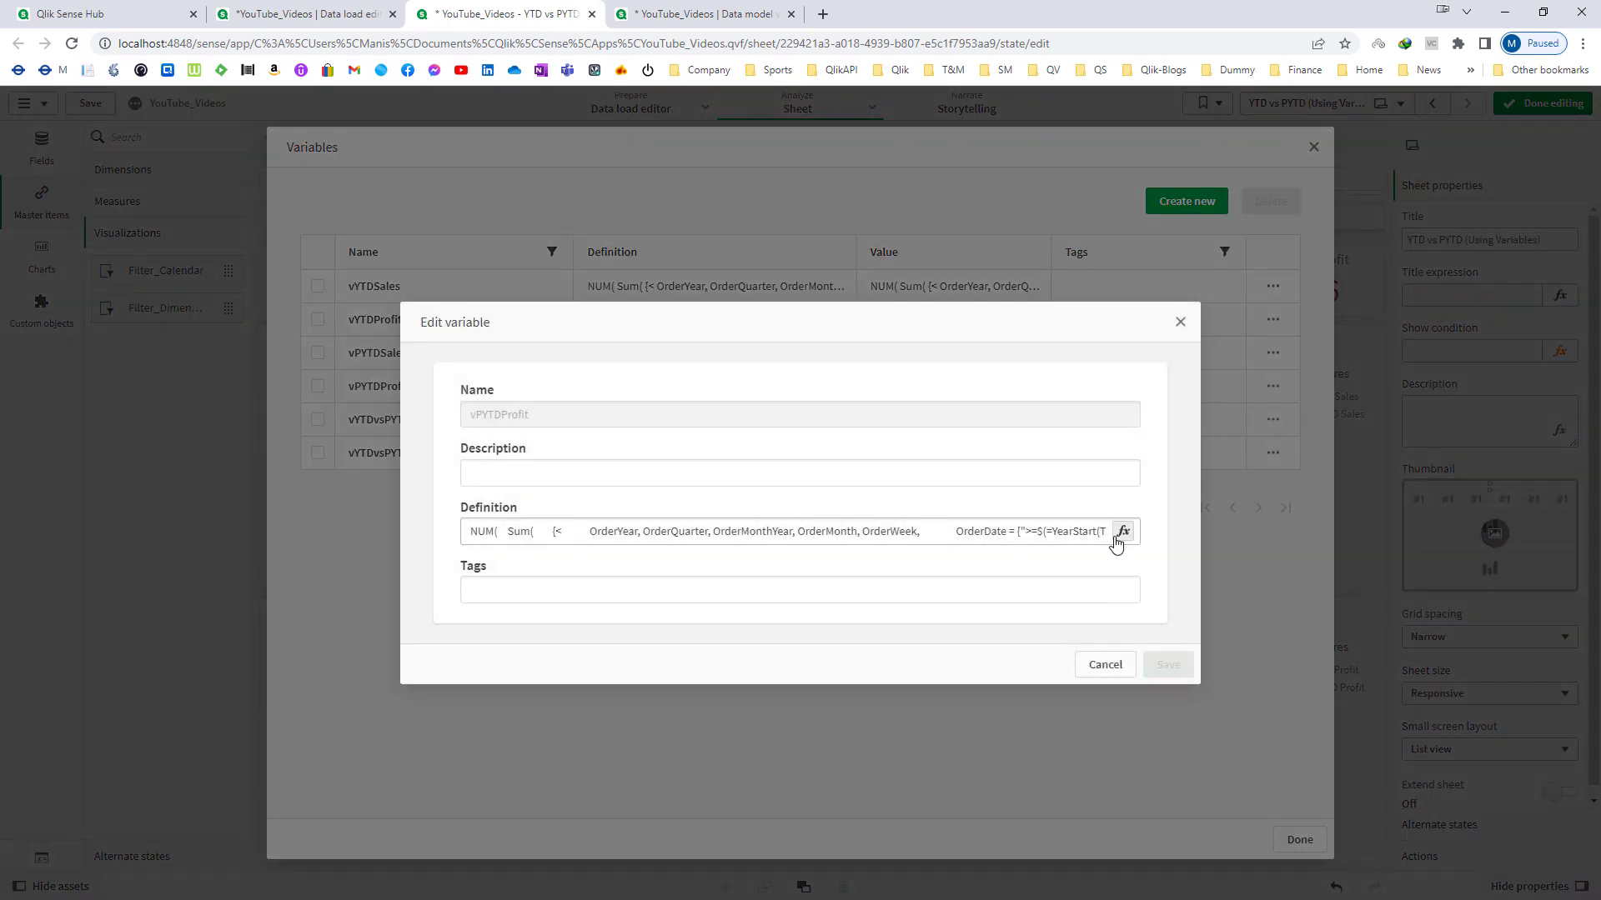
click(1120, 530)
click(572, 196)
key(ctrl+v)
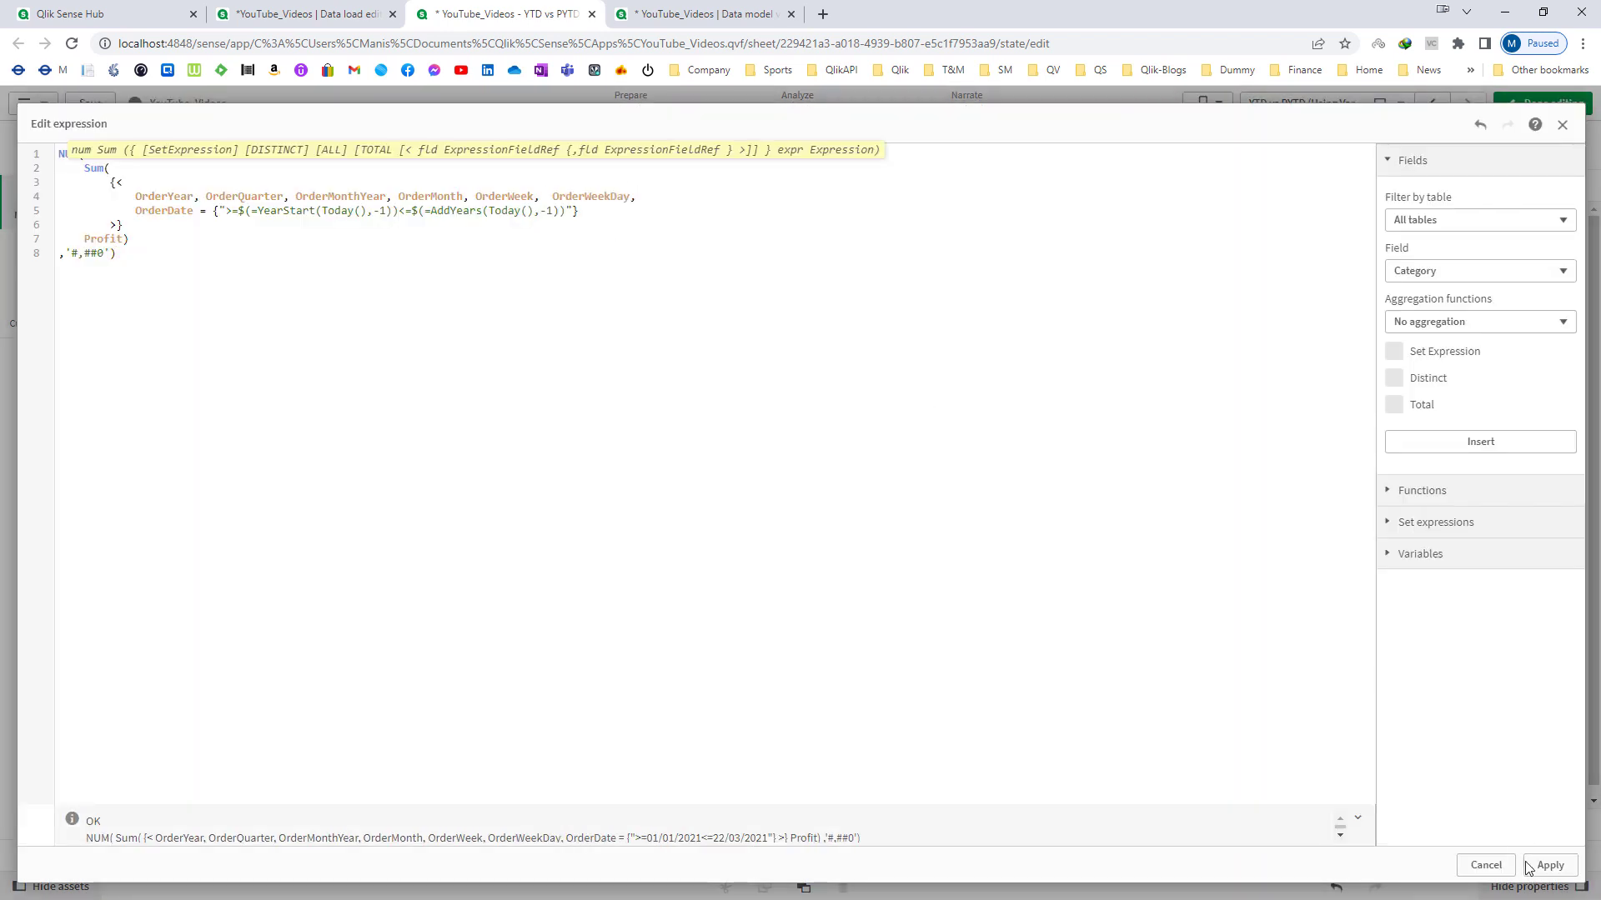
click(1548, 866)
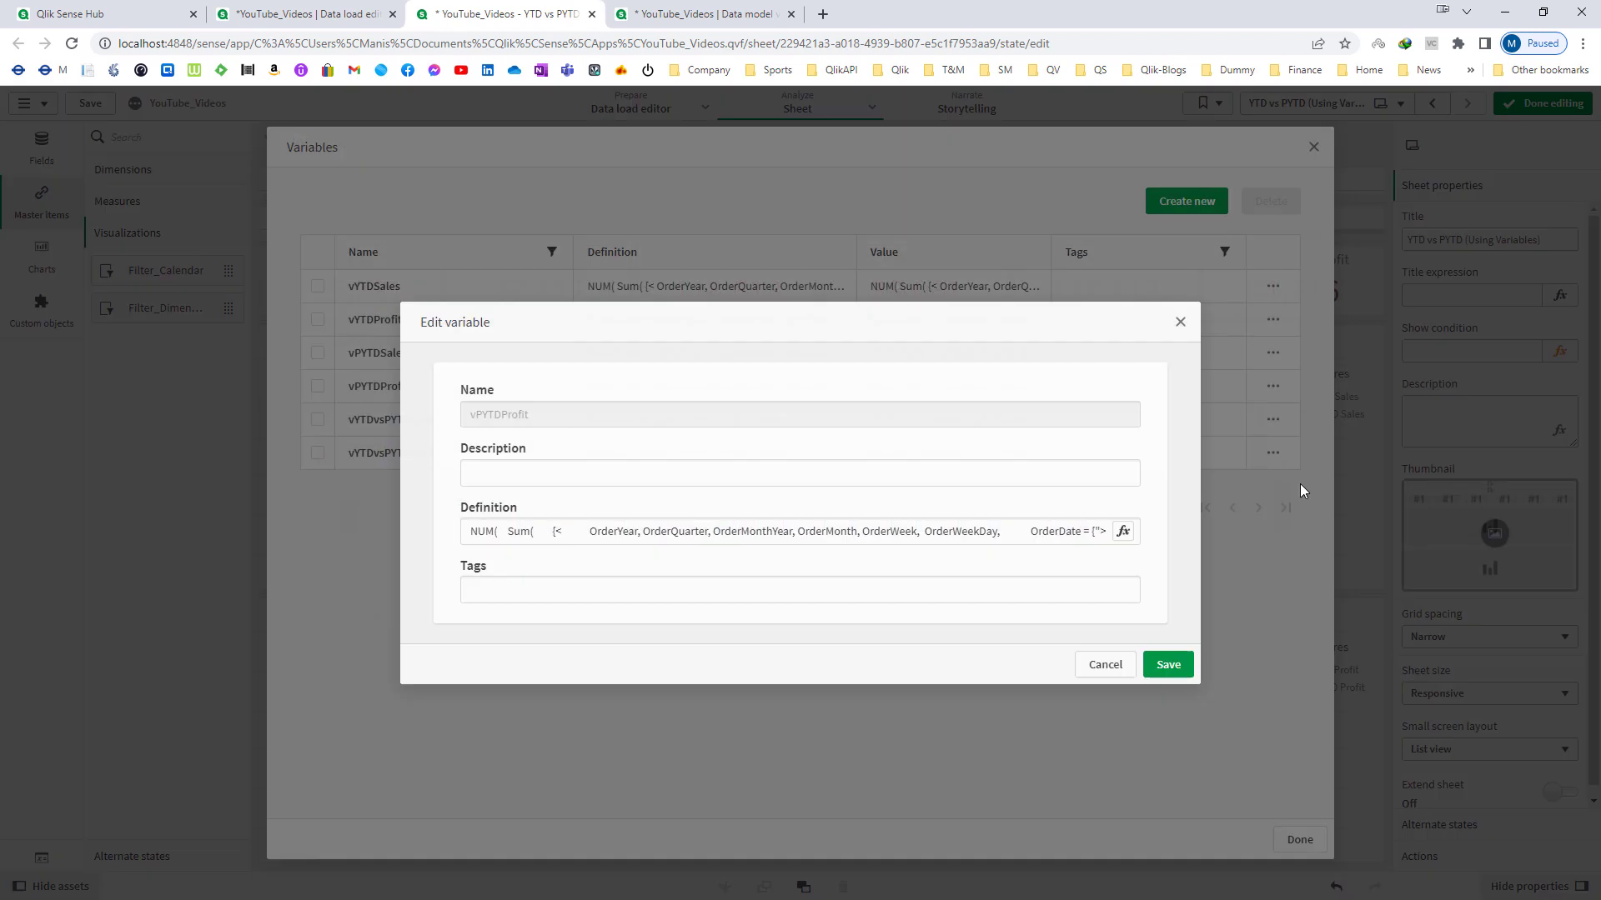
click(1165, 665)
Insert the copied "OrderWeekDay," after OrderWeek in the vPYTDSales variable's definition, save it and close the variables overview.
click(1273, 353)
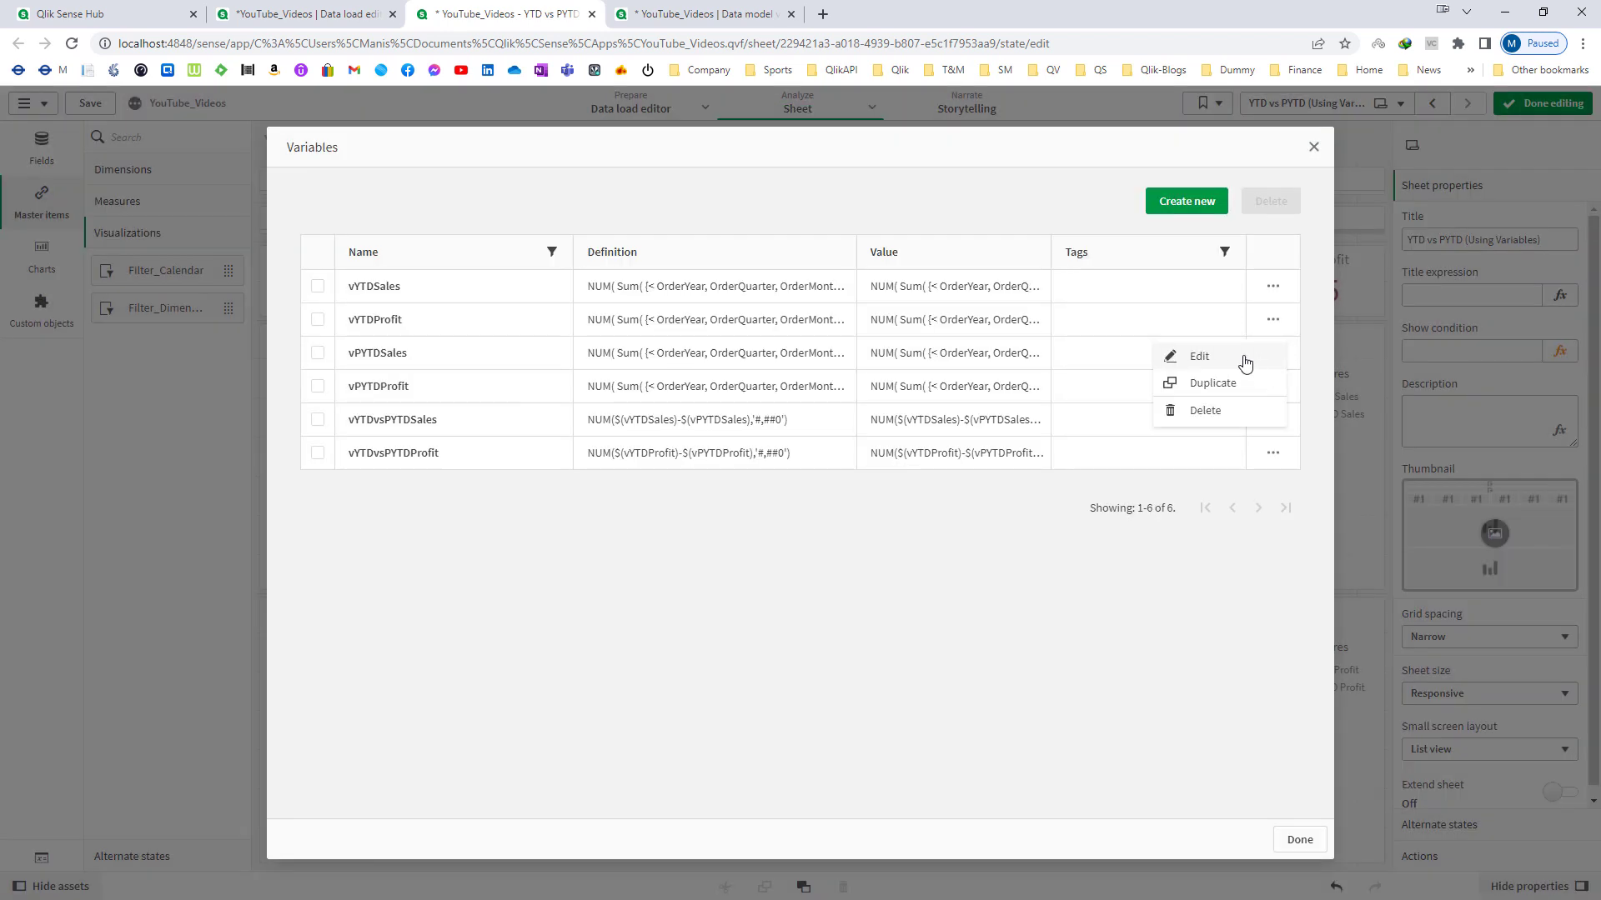
click(1247, 358)
click(1123, 532)
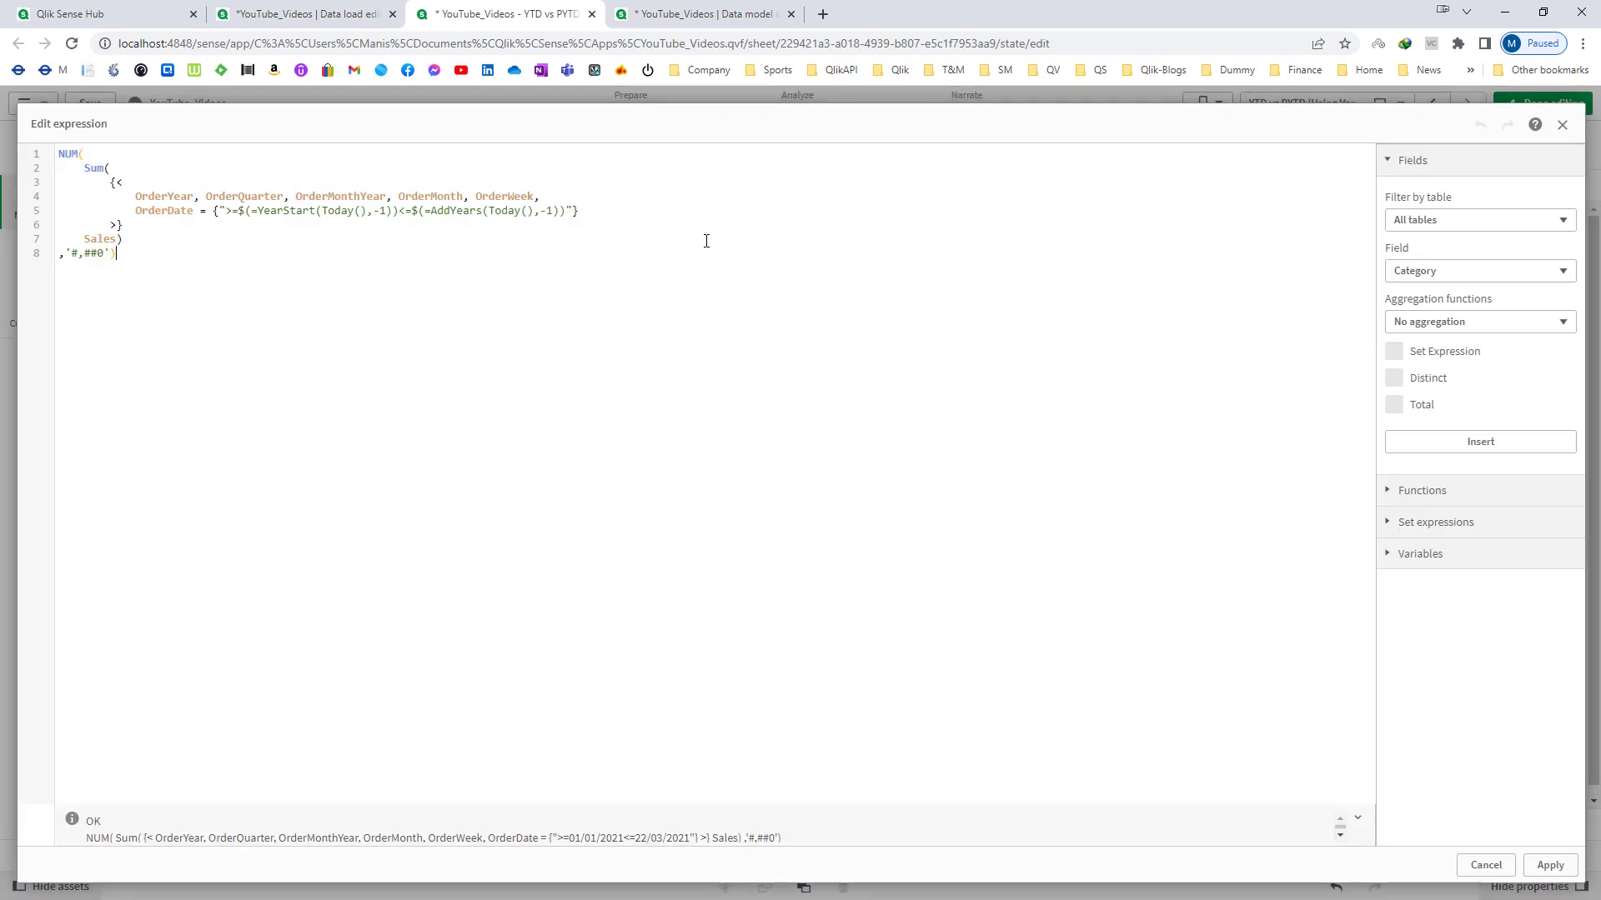
click(604, 197)
key(ctrl+v)
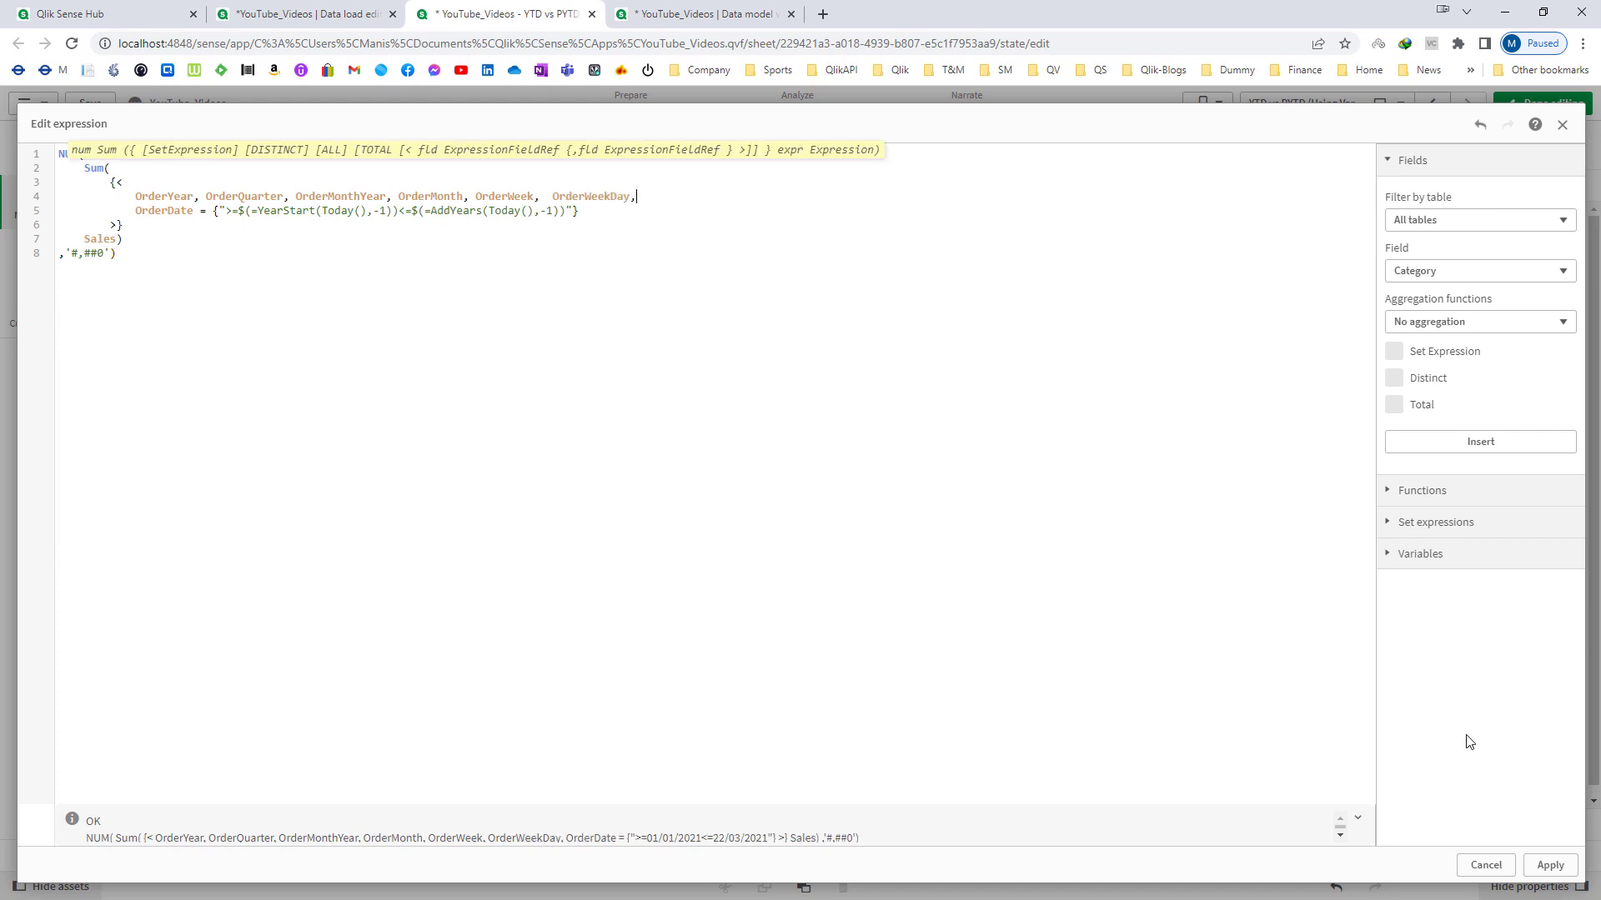
click(1546, 864)
click(1168, 665)
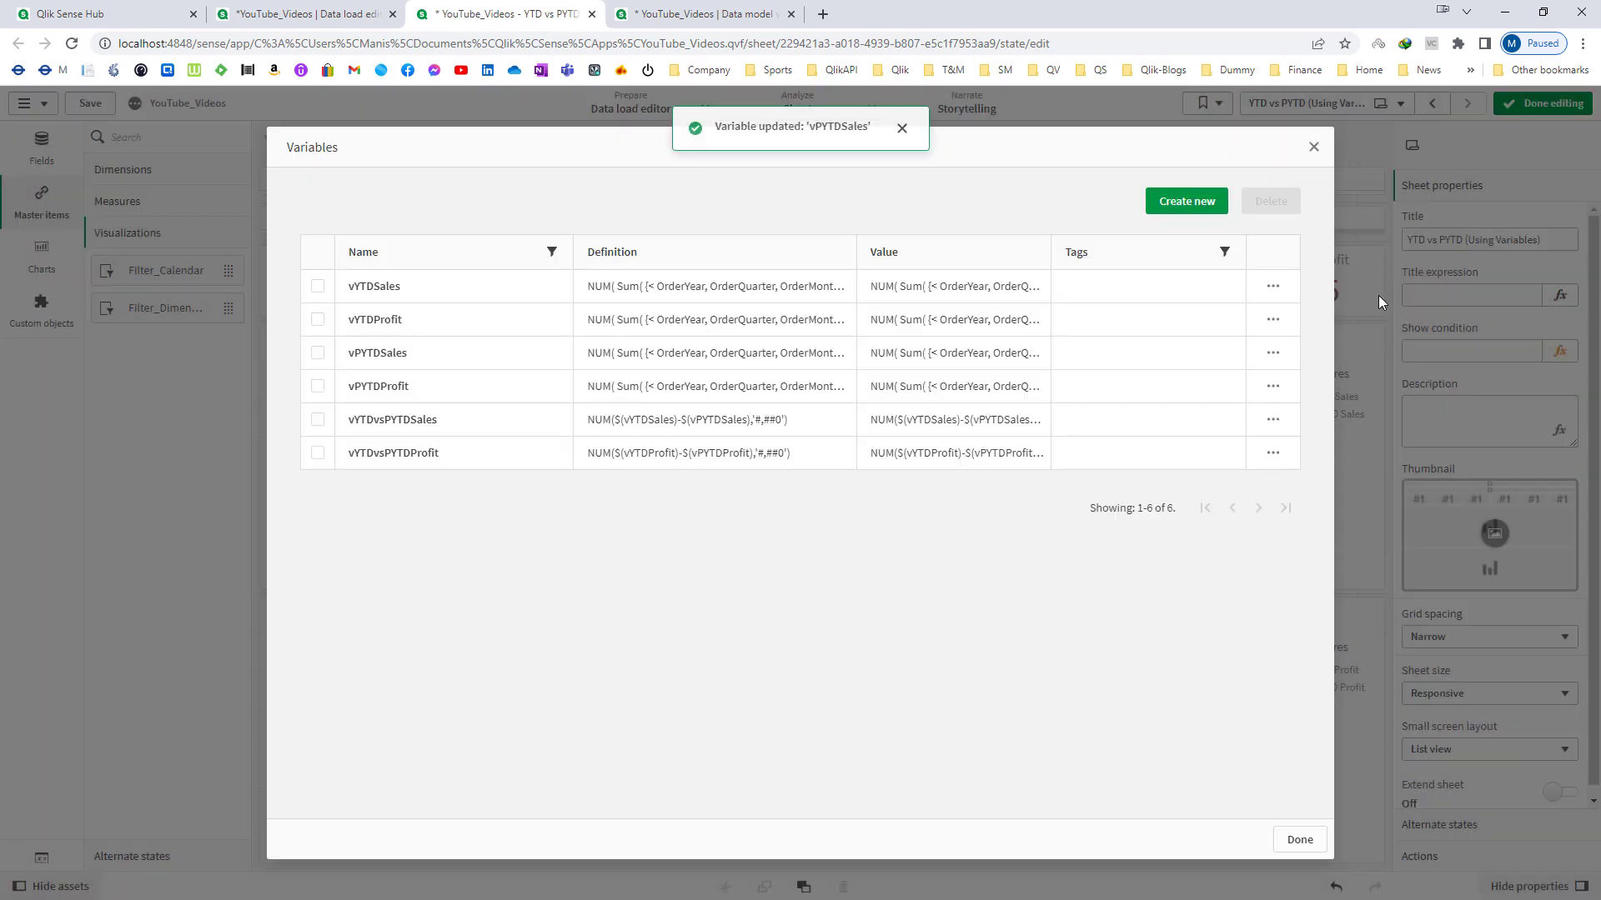
click(1314, 146)
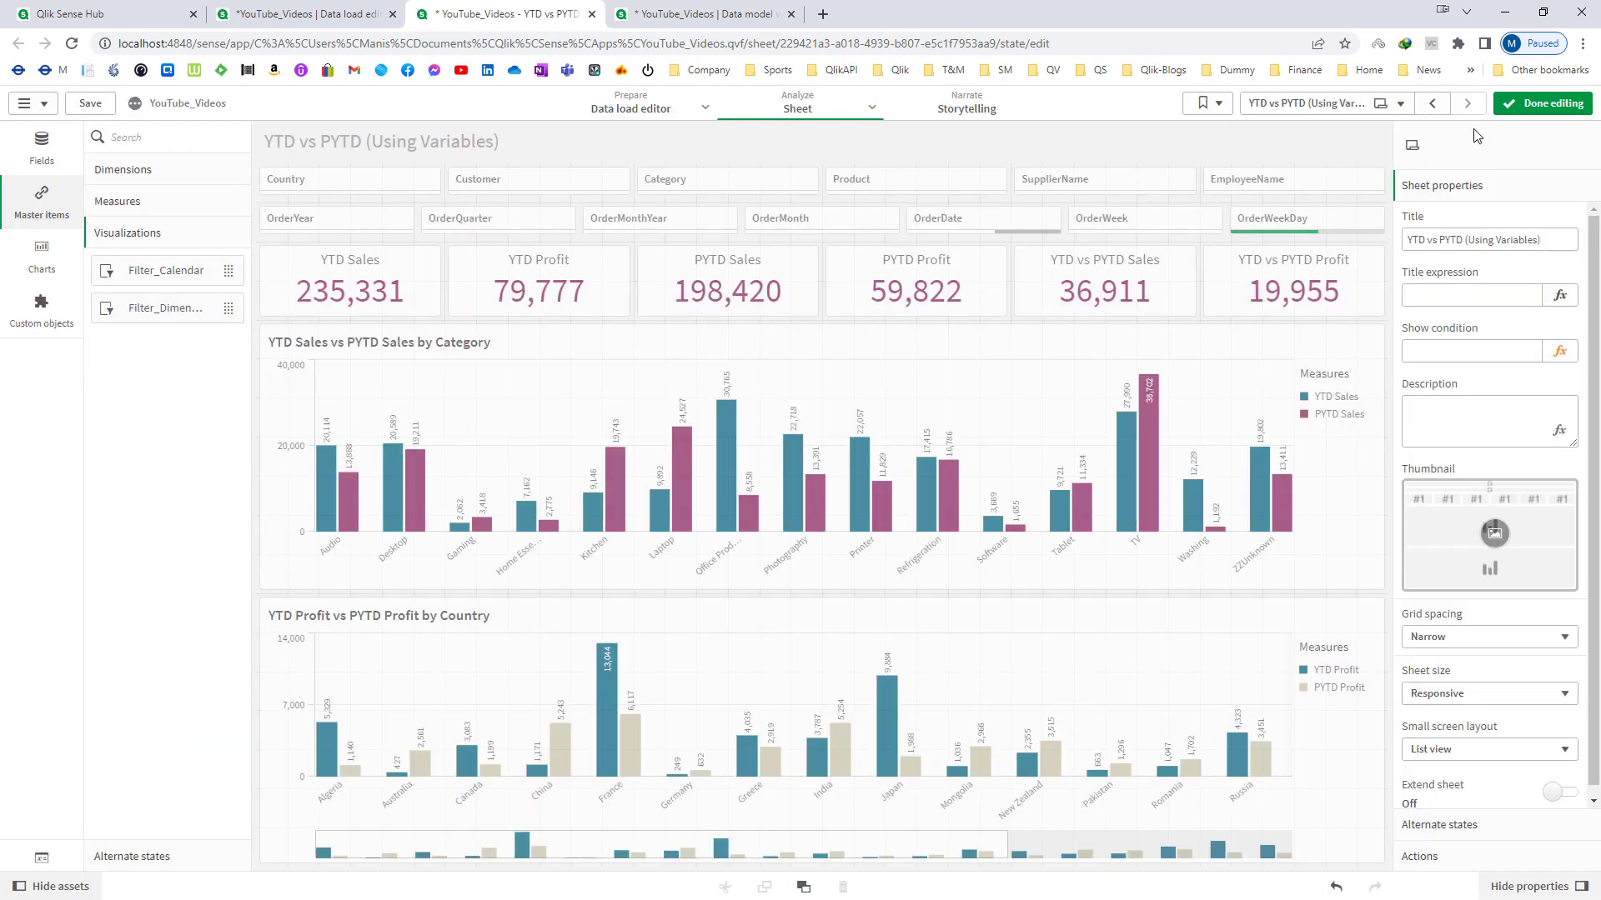
Check the measures outside edit mode by adding Mon and Sat to the OrderWeekDay selection, and clear all selections.
click(1543, 102)
click(1451, 251)
click(1428, 457)
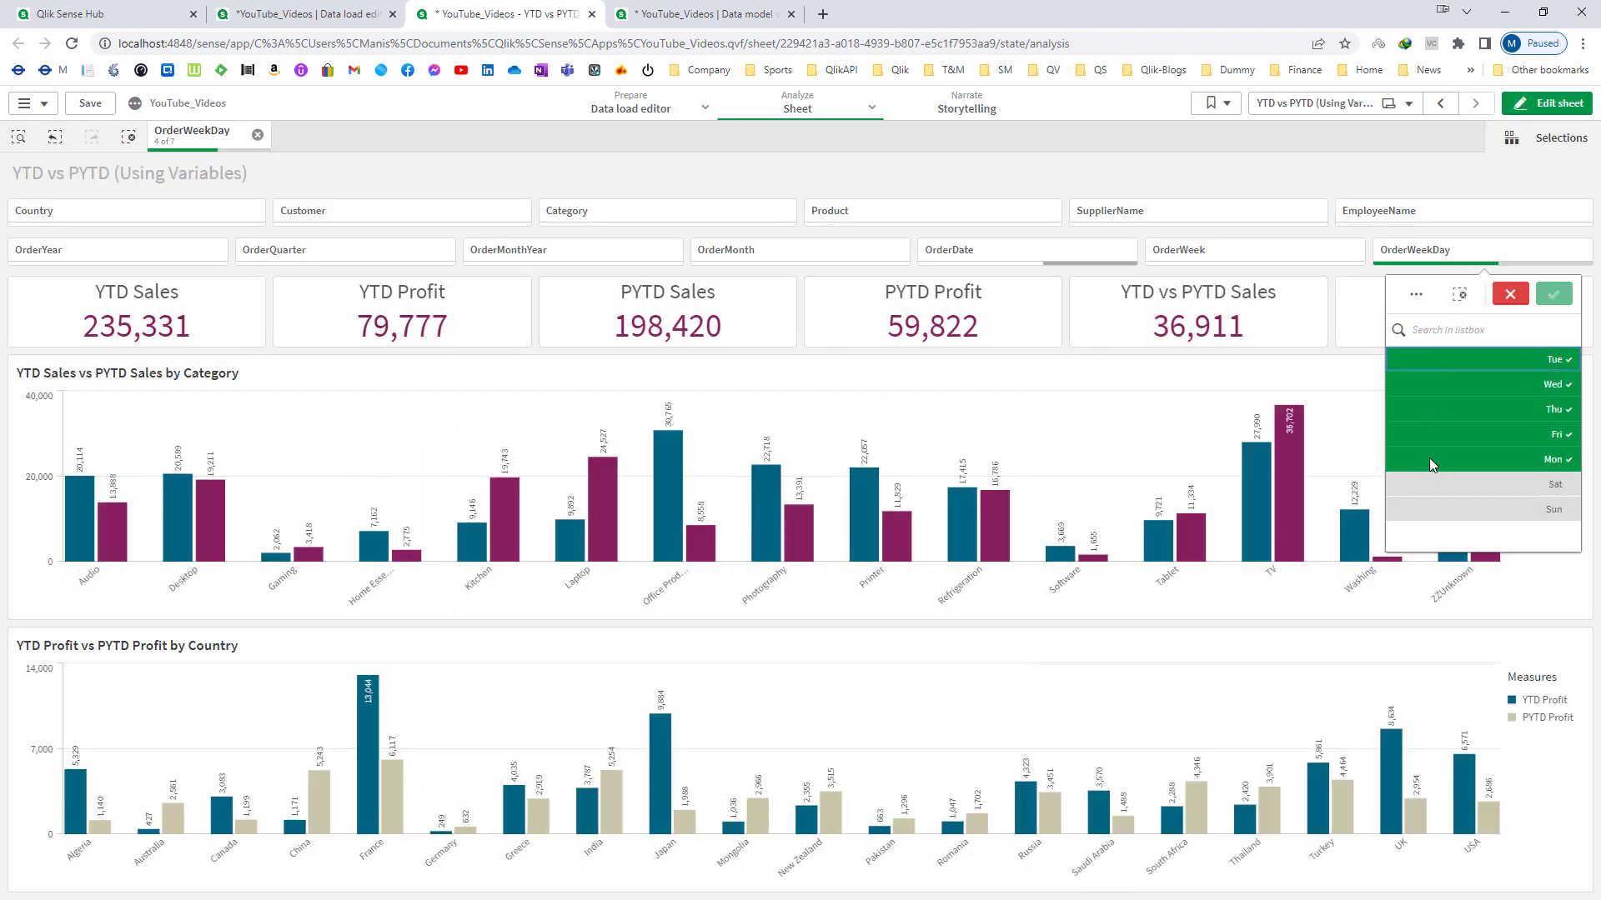
click(1439, 486)
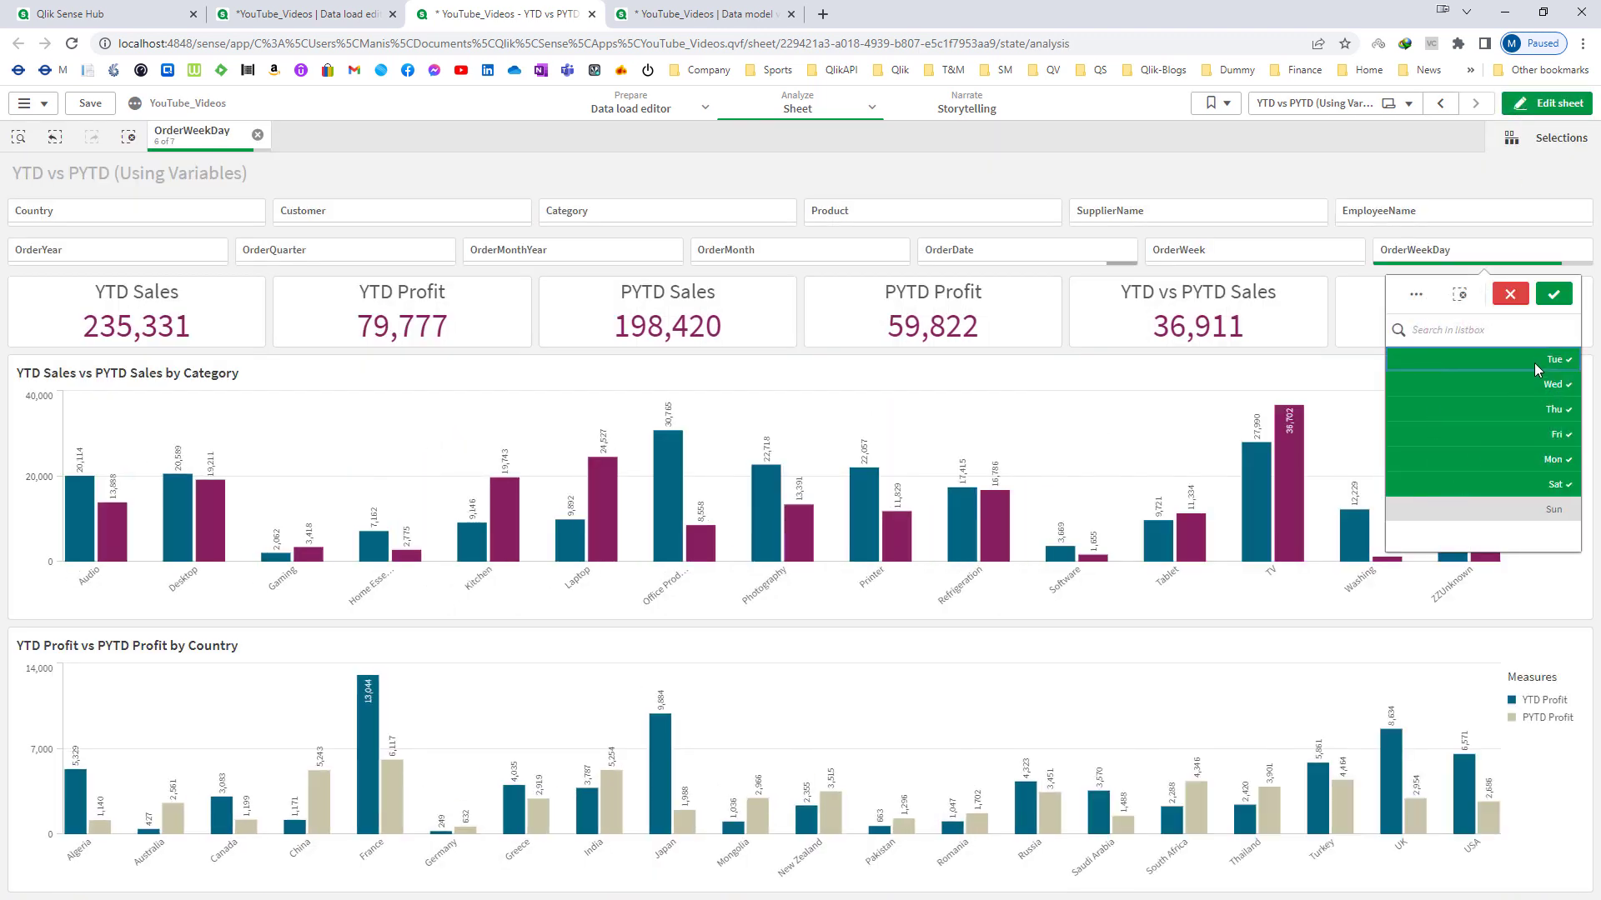
click(1553, 293)
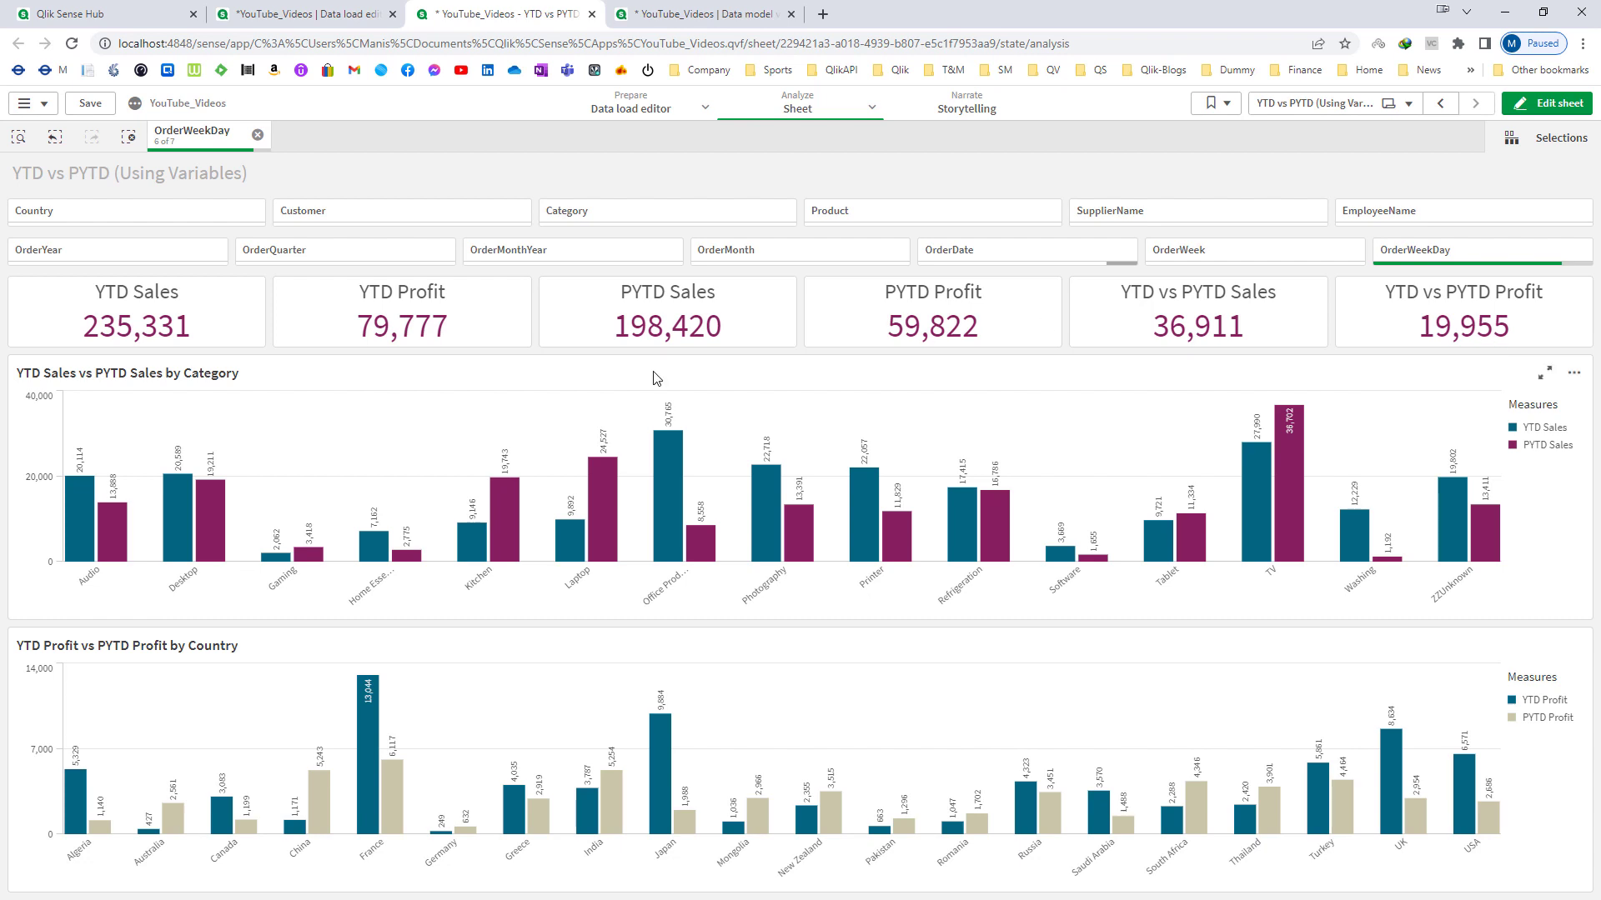
click(125, 138)
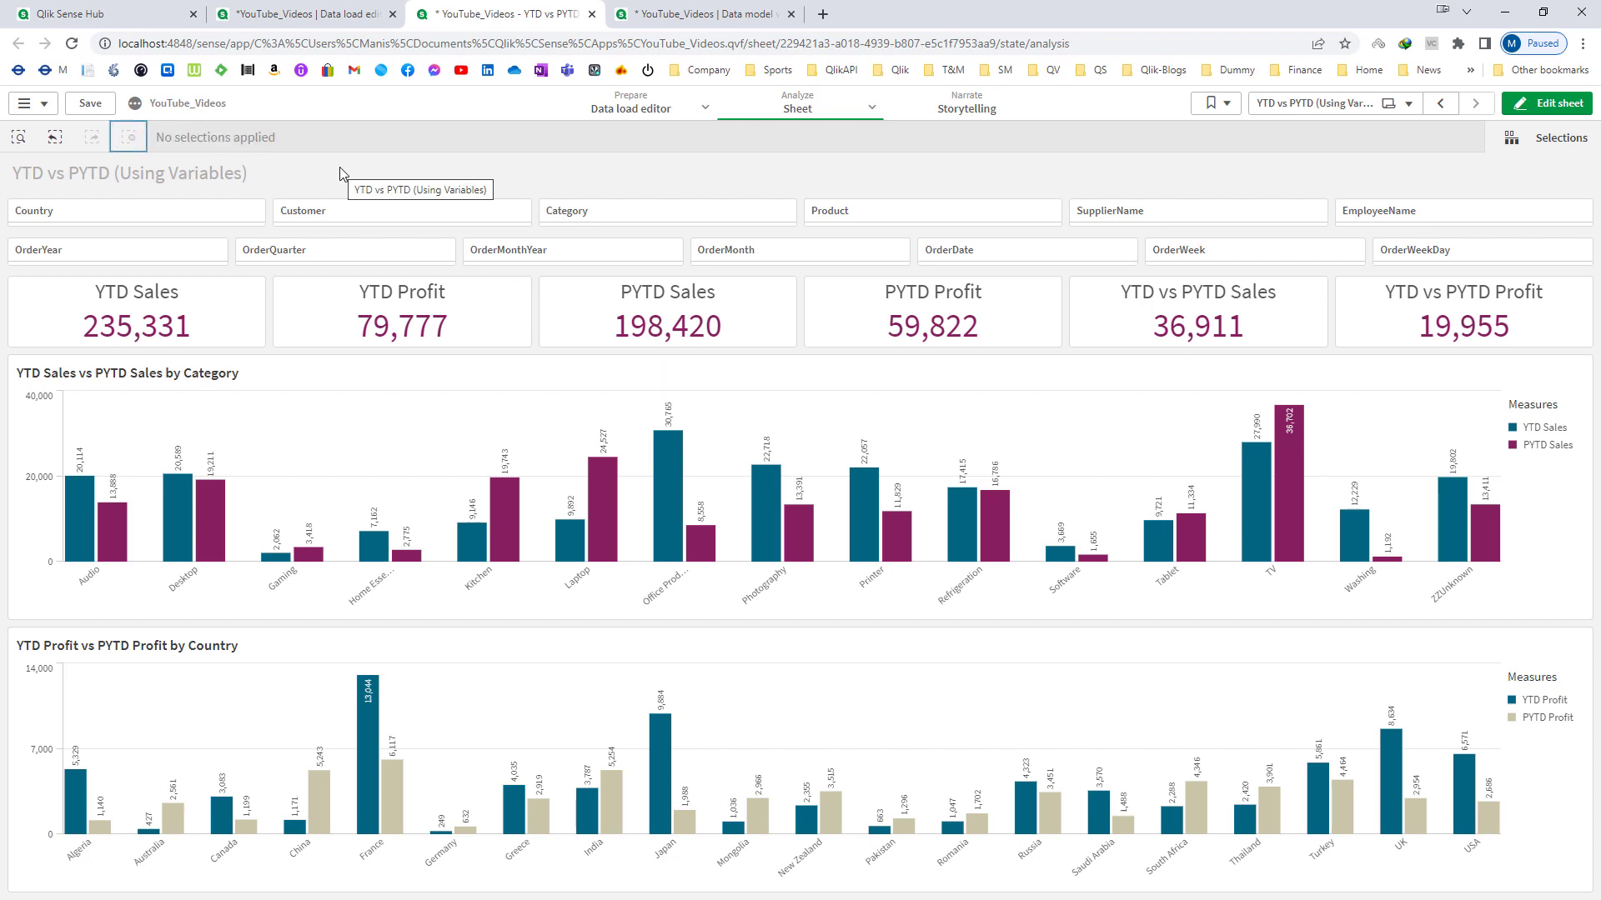